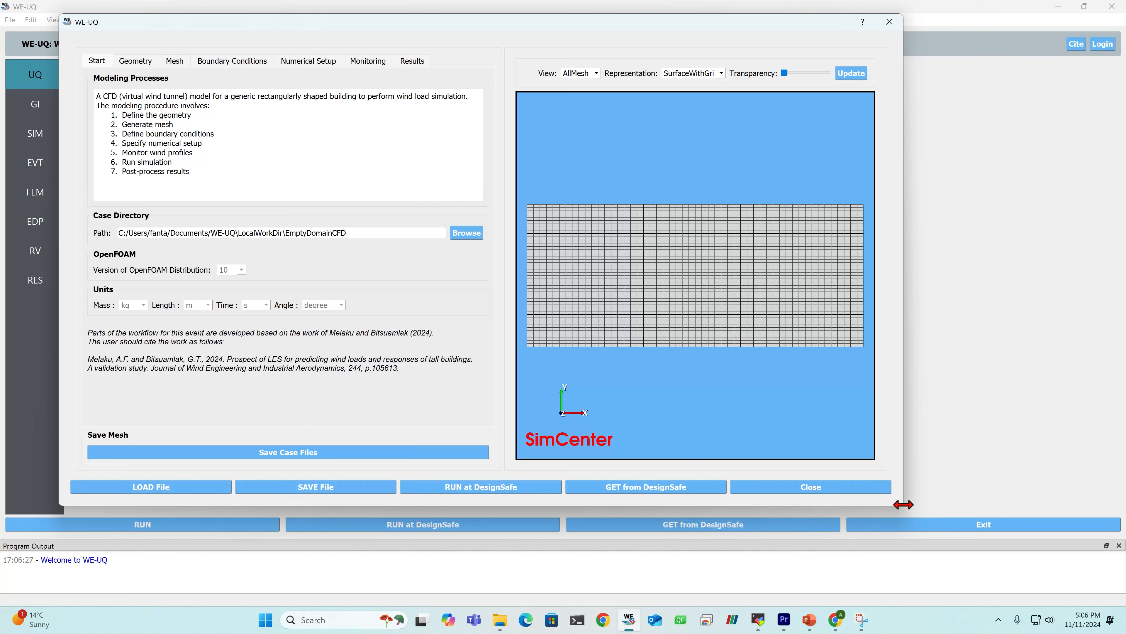
- Enlarge the wind tunnel model window and set the case directory to SimCenter/EducationalModule/Tutorials/Tutorial1/WEUQ/simFiles
{"action": "left_click_drag", "start_coordinate": [913, 518], "coordinate": [1088, 622]}
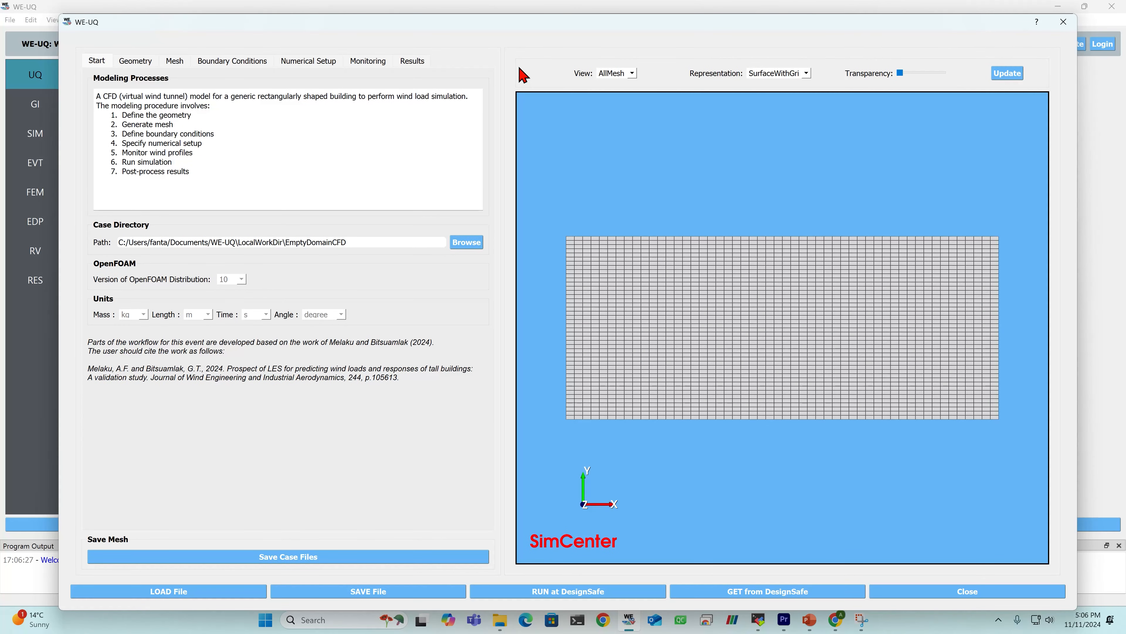
{"action": "left_click_drag", "start_coordinate": [461, 35], "coordinate": [443, 34]}
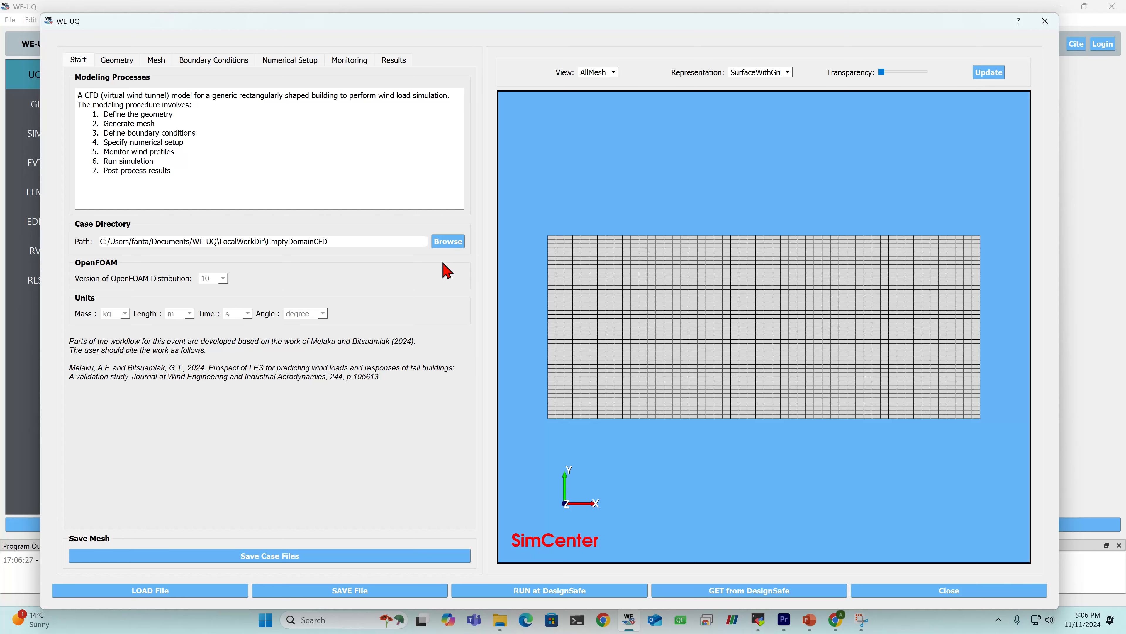
{"action": "left_click", "coordinate": [451, 244]}
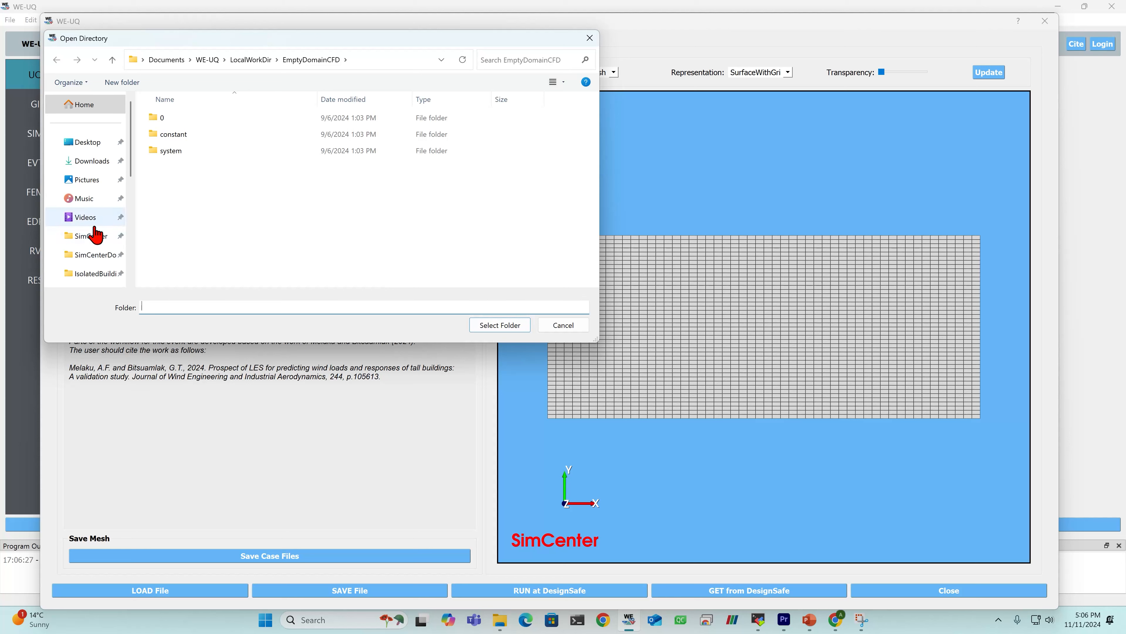
{"action": "scroll", "coordinate": [88, 228], "scroll_direction": "down", "scroll_amount": 3}
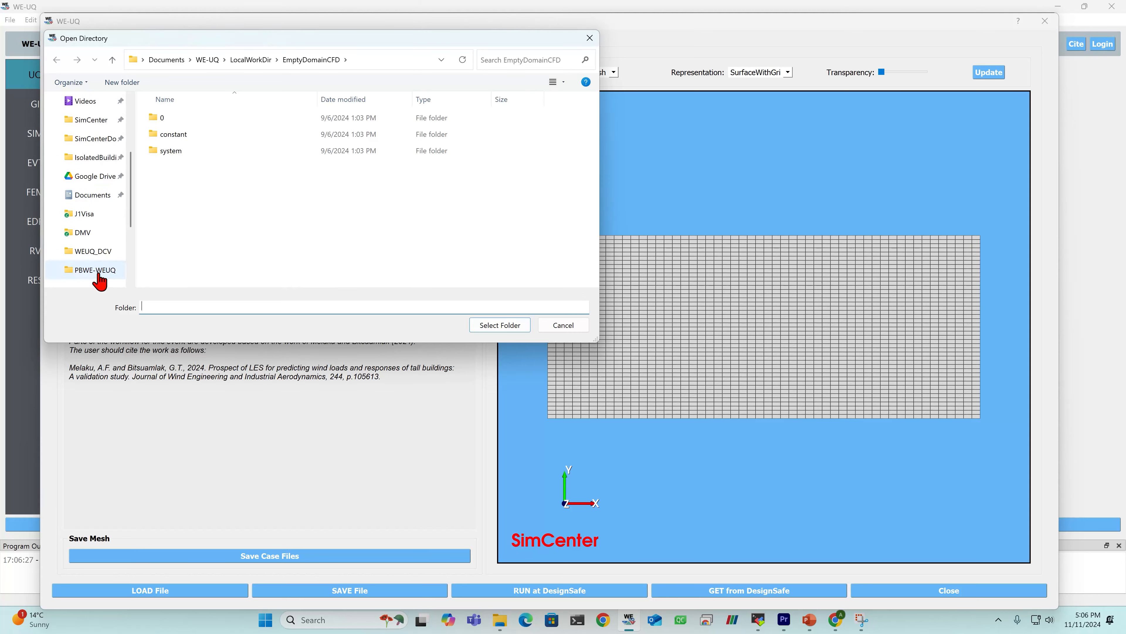
{"action": "left_click", "coordinate": [101, 271]}
{"action": "left_click", "coordinate": [97, 234]}
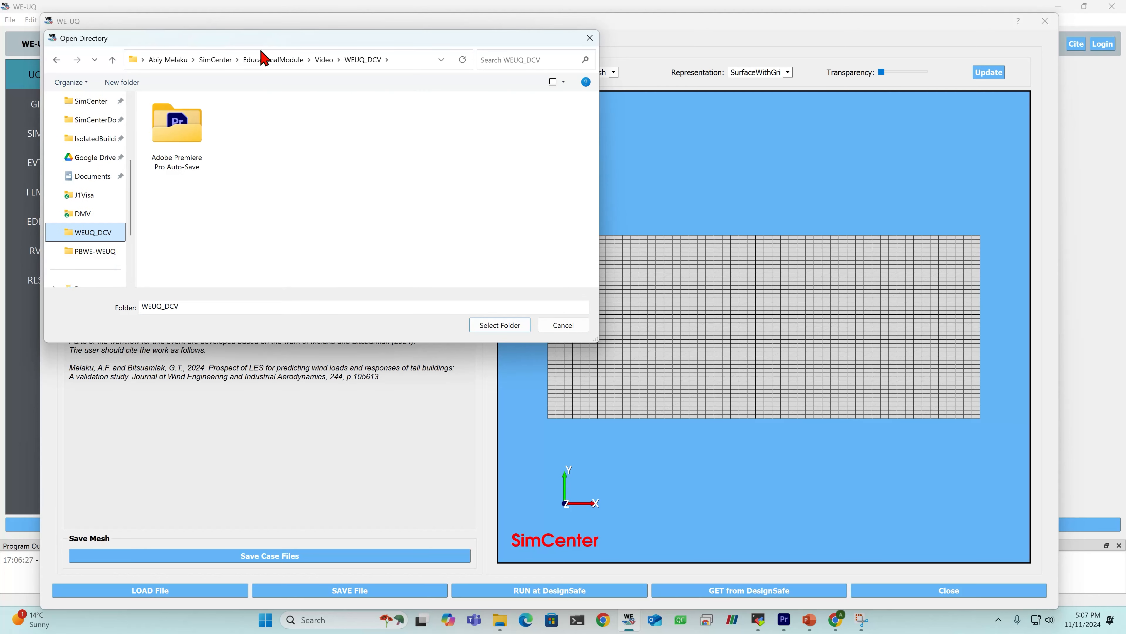
{"action": "left_click", "coordinate": [290, 65]}
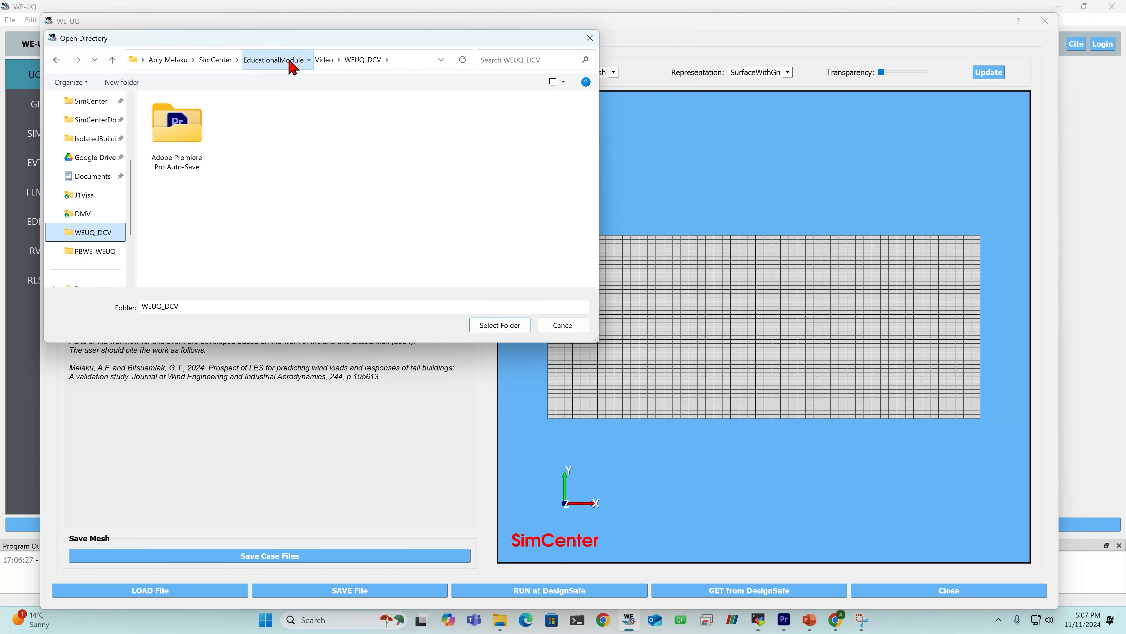
{"action": "double_click", "coordinate": [189, 183]}
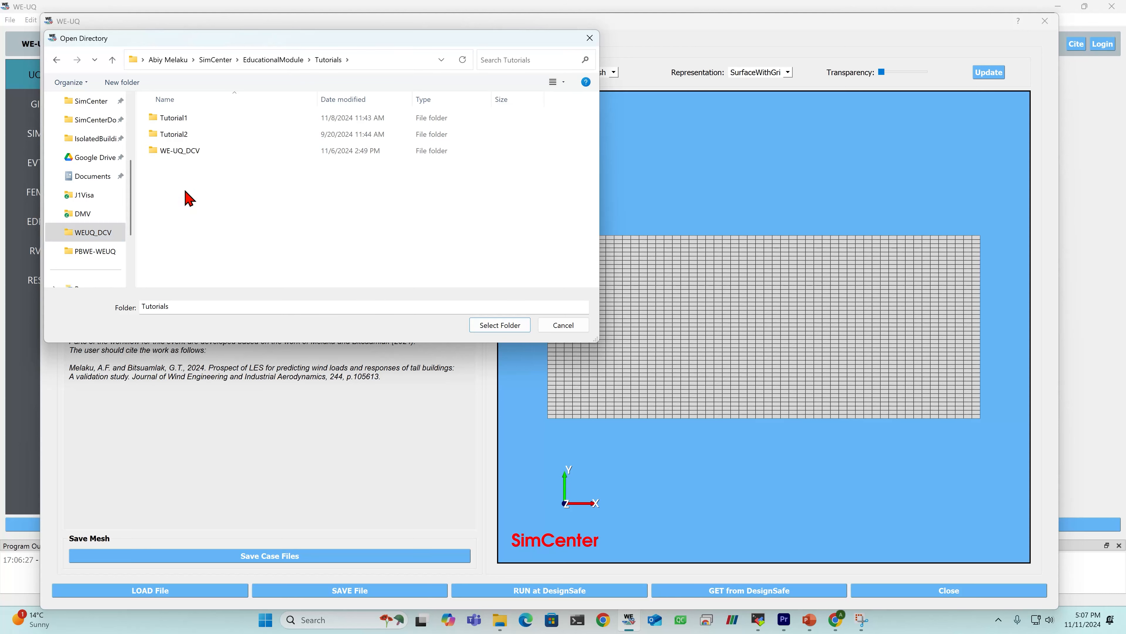
{"action": "left_click", "coordinate": [194, 124]}
{"action": "double_click", "coordinate": [193, 124]}
{"action": "left_click", "coordinate": [198, 120]}
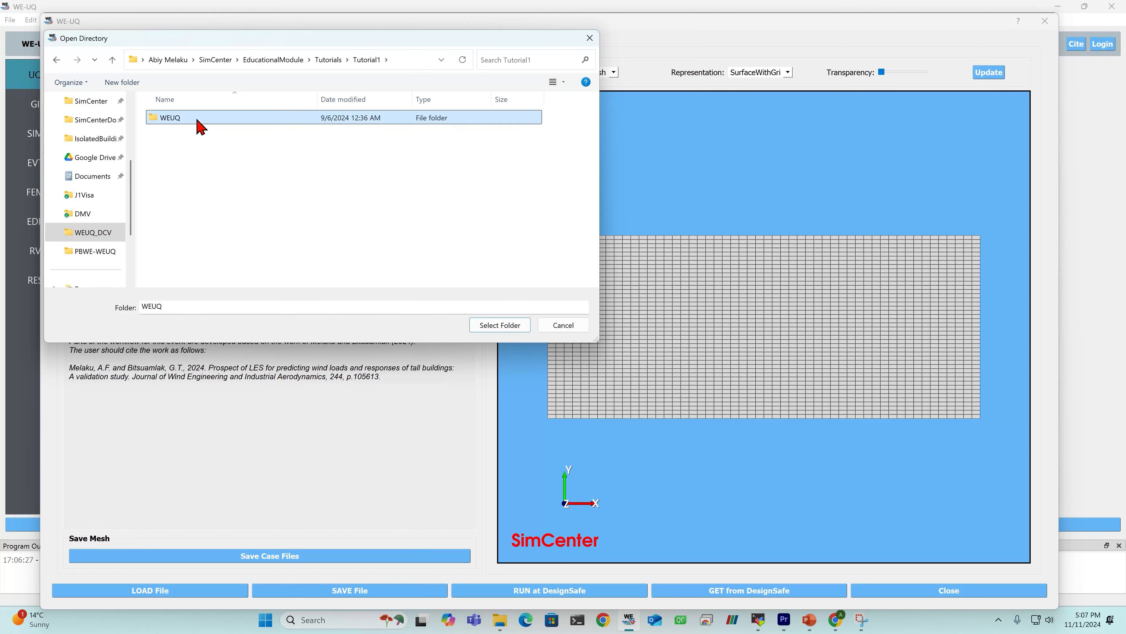
{"action": "double_click", "coordinate": [198, 120]}
{"action": "left_click", "coordinate": [191, 120]}
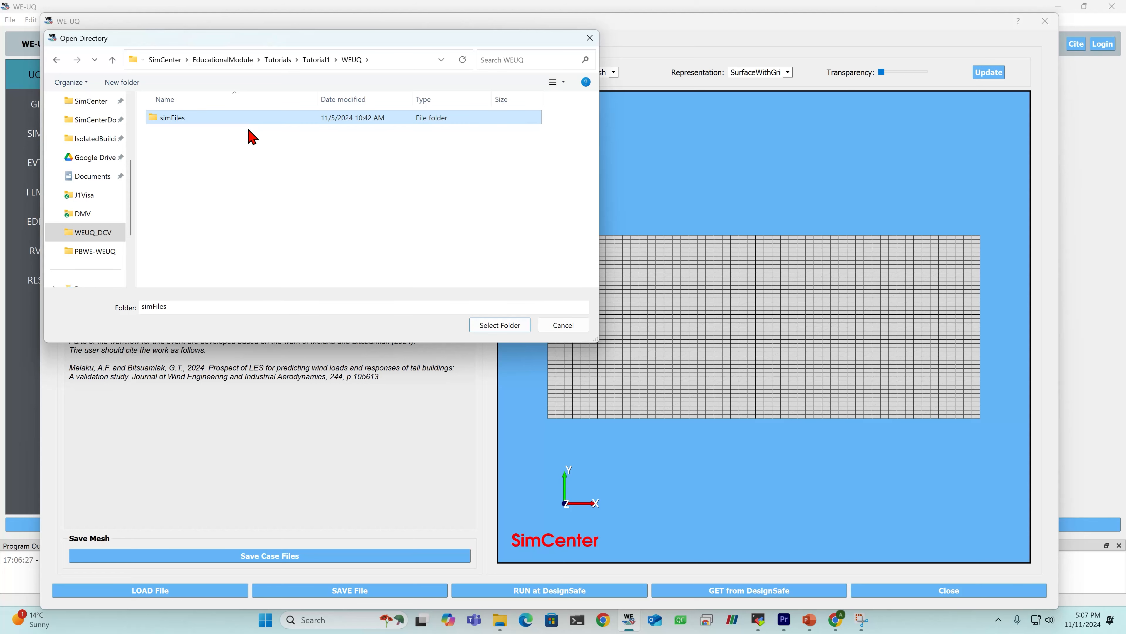
{"action": "left_click", "coordinate": [501, 325]}
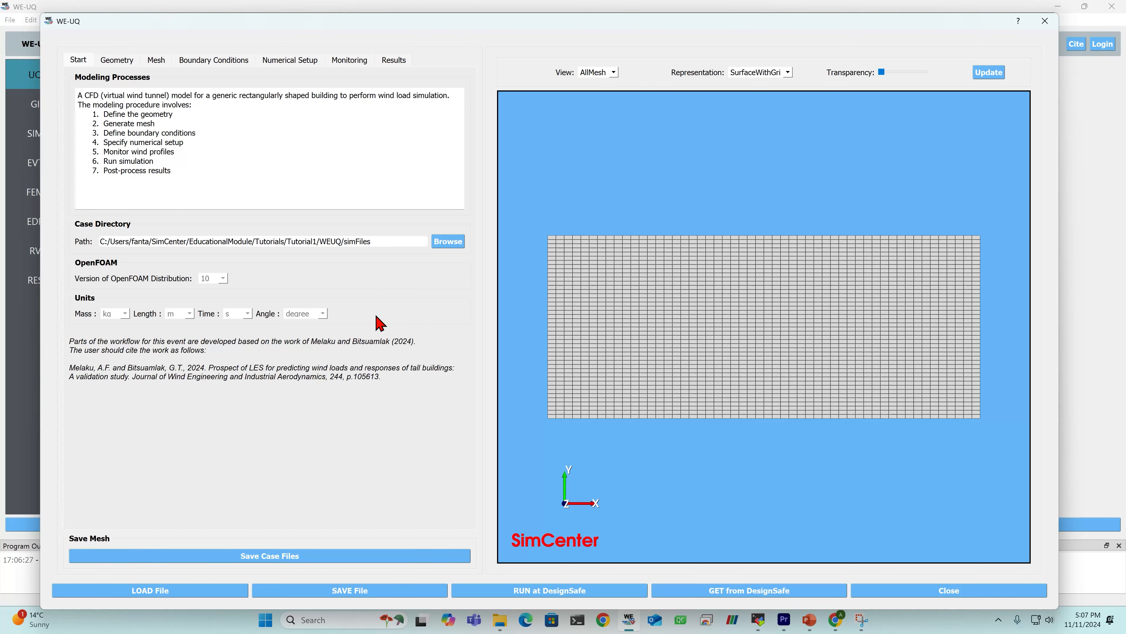
- Review the geometric scale, domain length, domain height and fetch length in the geometry settings against the 3D domain
{"action": "left_click_drag", "start_coordinate": [636, 450], "coordinate": [773, 319]}
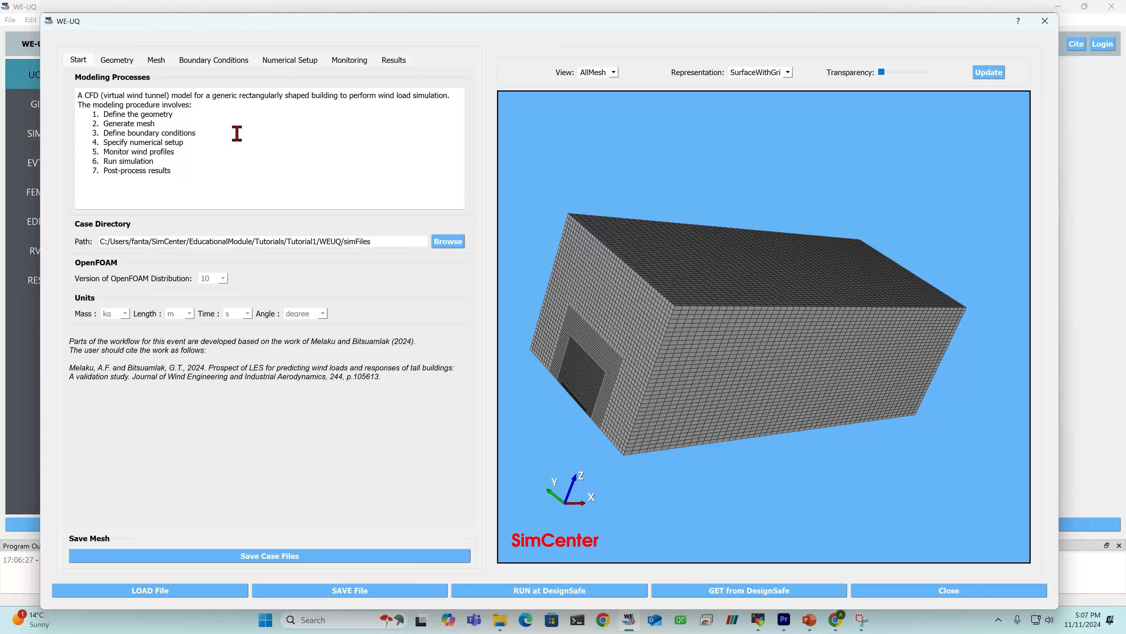
{"action": "left_click", "coordinate": [121, 61]}
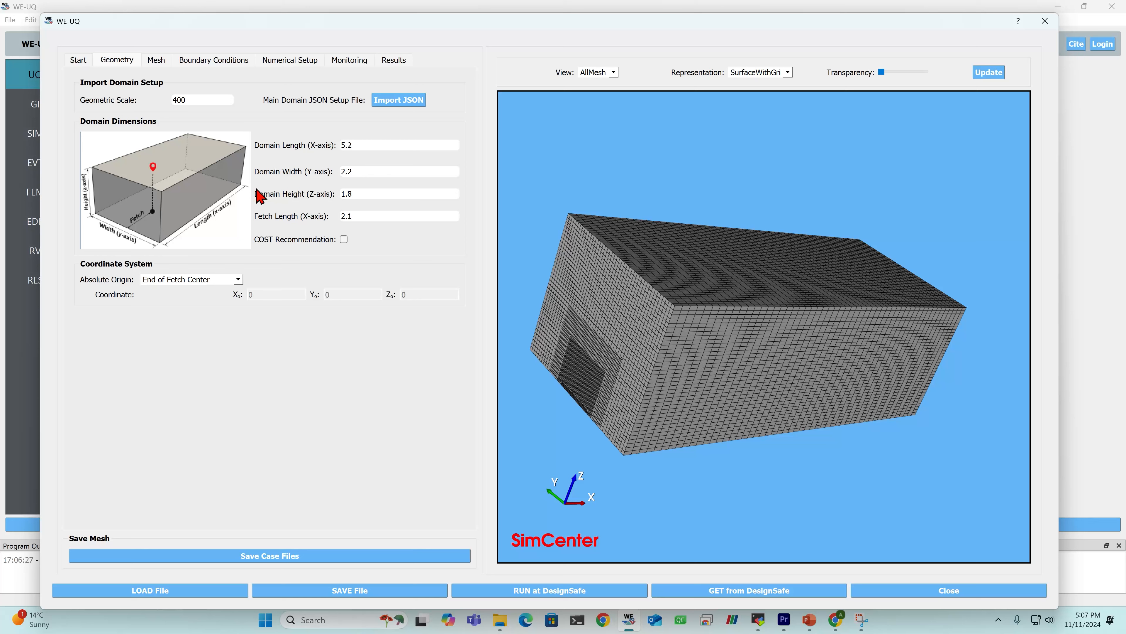
{"action": "double_click", "coordinate": [202, 100]}
{"action": "left_click", "coordinate": [212, 100]}
{"action": "left_click", "coordinate": [391, 143]}
{"action": "key", "text": "shift+Left"}
{"action": "left_click", "coordinate": [381, 193]}
{"action": "key", "text": "shift+Left"}
{"action": "left_click", "coordinate": [386, 218]}
{"action": "left_click_drag", "start_coordinate": [645, 370], "coordinate": [709, 391]}
- Check the background mesh cell counts along the X, Y and Z axes and run the background mesh
{"action": "left_click", "coordinate": [156, 63]}
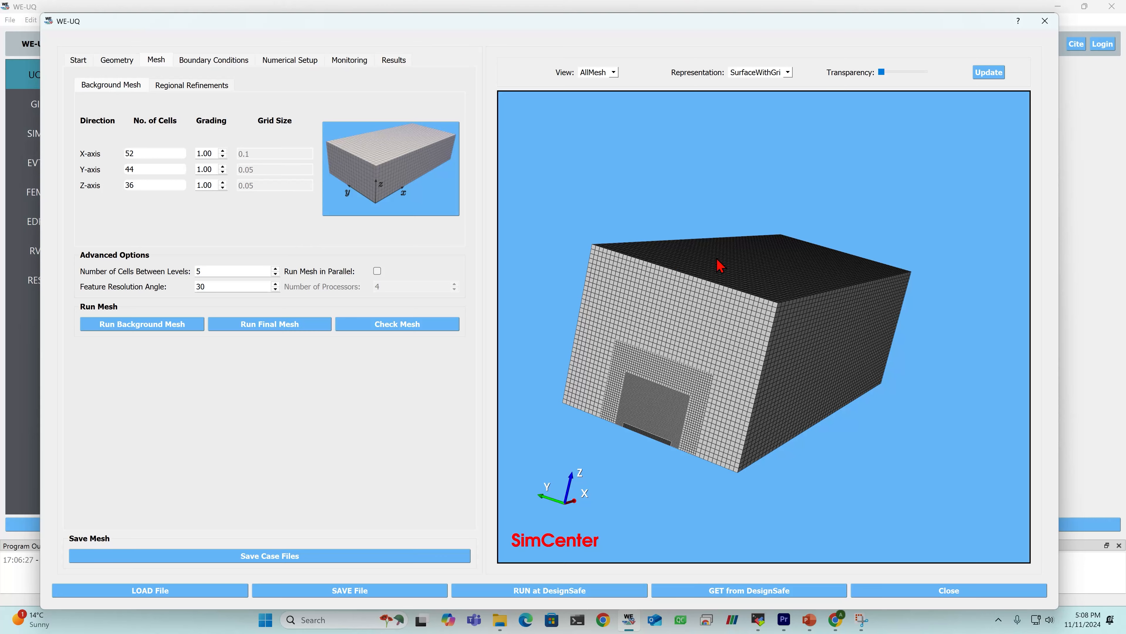
{"action": "left_click_drag", "start_coordinate": [721, 262], "coordinate": [682, 294]}
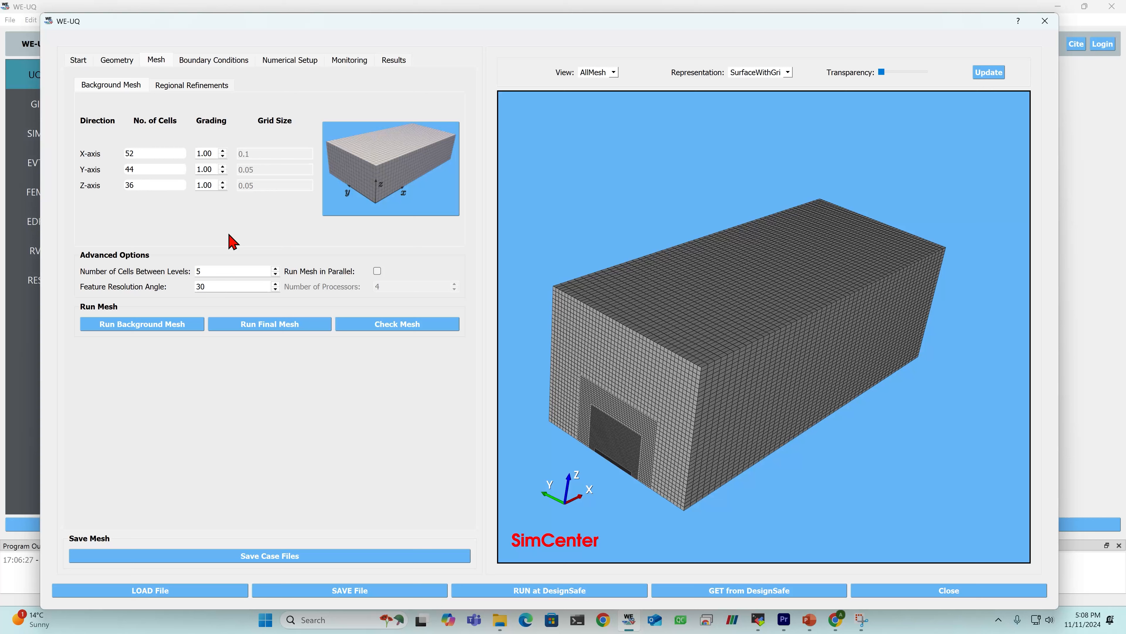
{"action": "left_click", "coordinate": [164, 150]}
{"action": "left_click", "coordinate": [156, 169]}
{"action": "left_click", "coordinate": [158, 188]}
{"action": "mouse_move", "coordinate": [689, 323]}
{"action": "left_mouse_down"}
{"action": "mouse_move", "coordinate": [746, 242]}
{"action": "mouse_move", "coordinate": [708, 313]}
{"action": "left_mouse_up"}
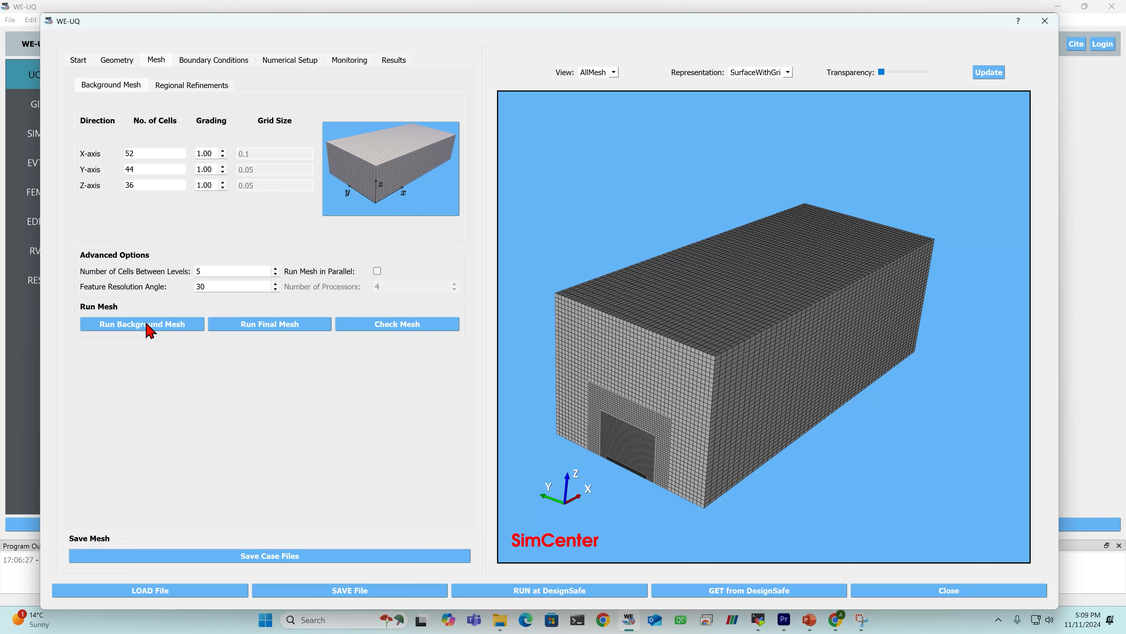
{"action": "left_click", "coordinate": [139, 332]}
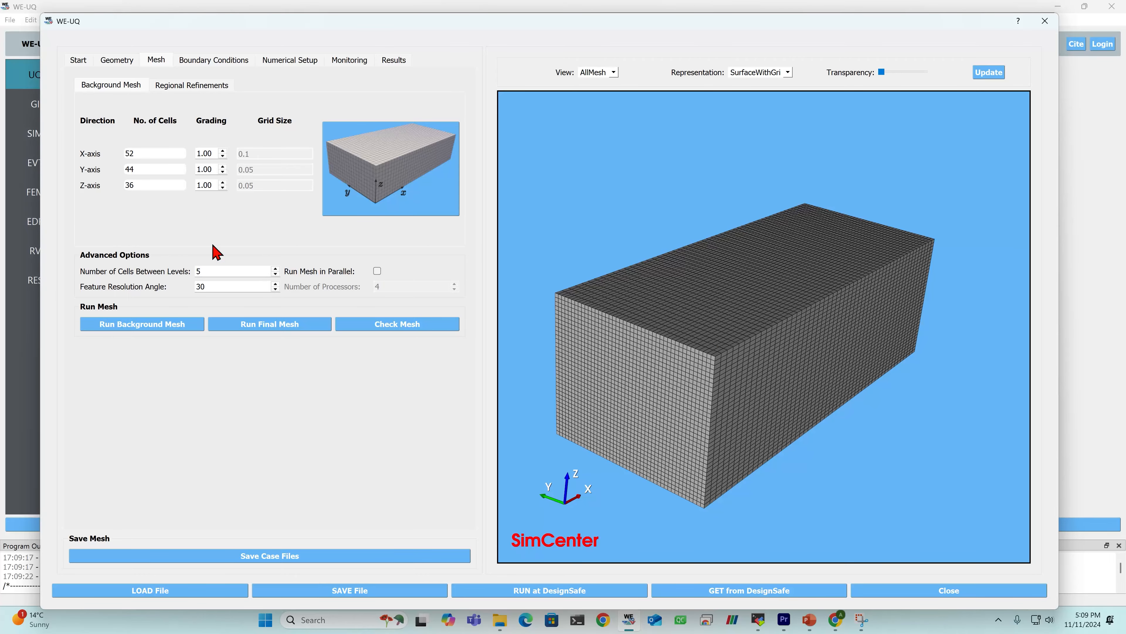
{"action": "left_click_drag", "start_coordinate": [762, 342], "coordinate": [735, 334]}
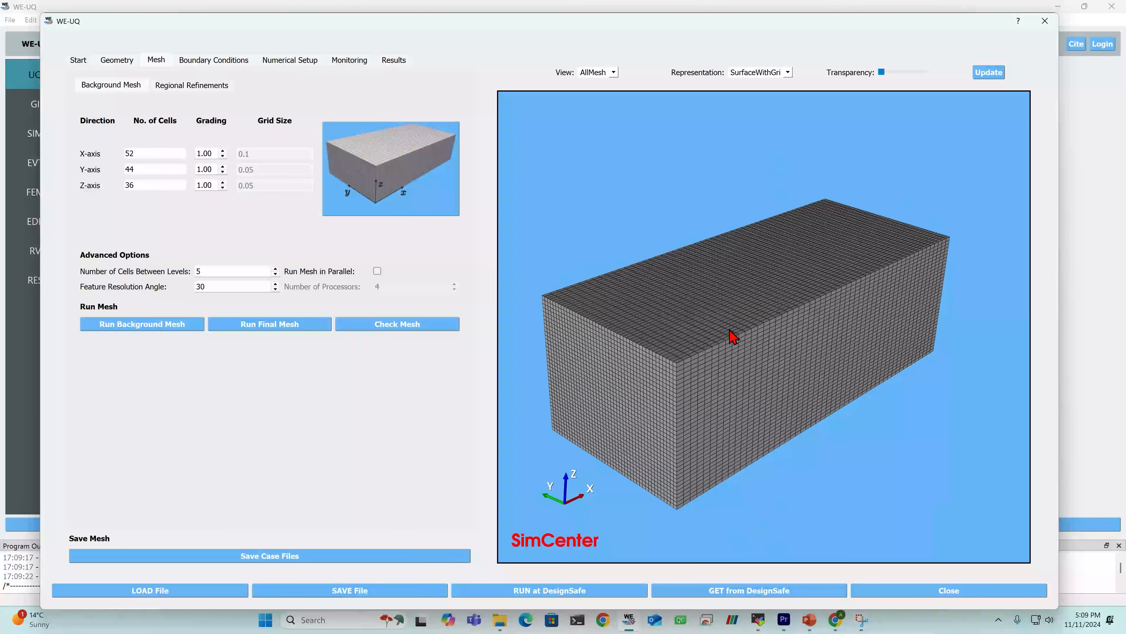
- Display the background mesh in the Breakout view to inspect its ground and walls
{"action": "left_click", "coordinate": [598, 73]}
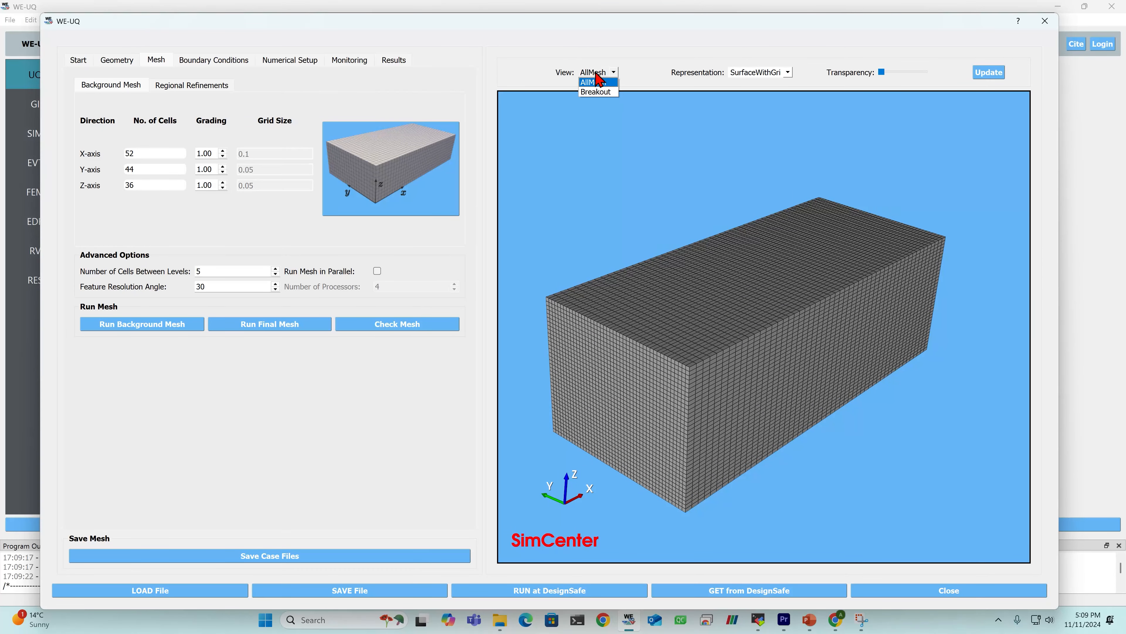
{"action": "left_click", "coordinate": [600, 92]}
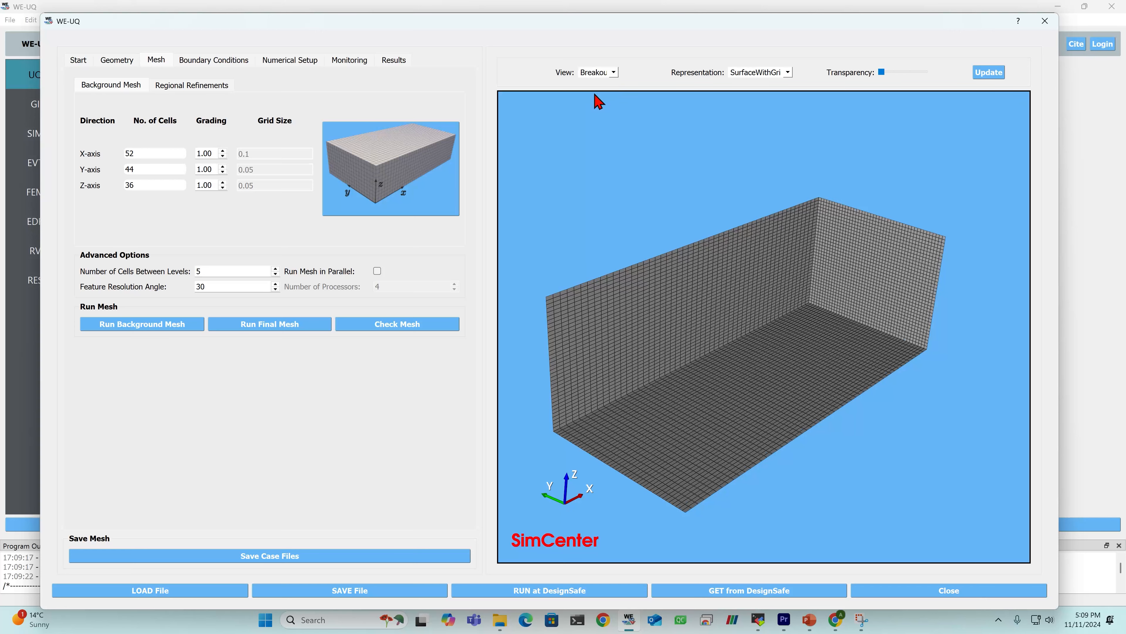
{"action": "left_click_drag", "start_coordinate": [734, 528], "coordinate": [712, 493]}
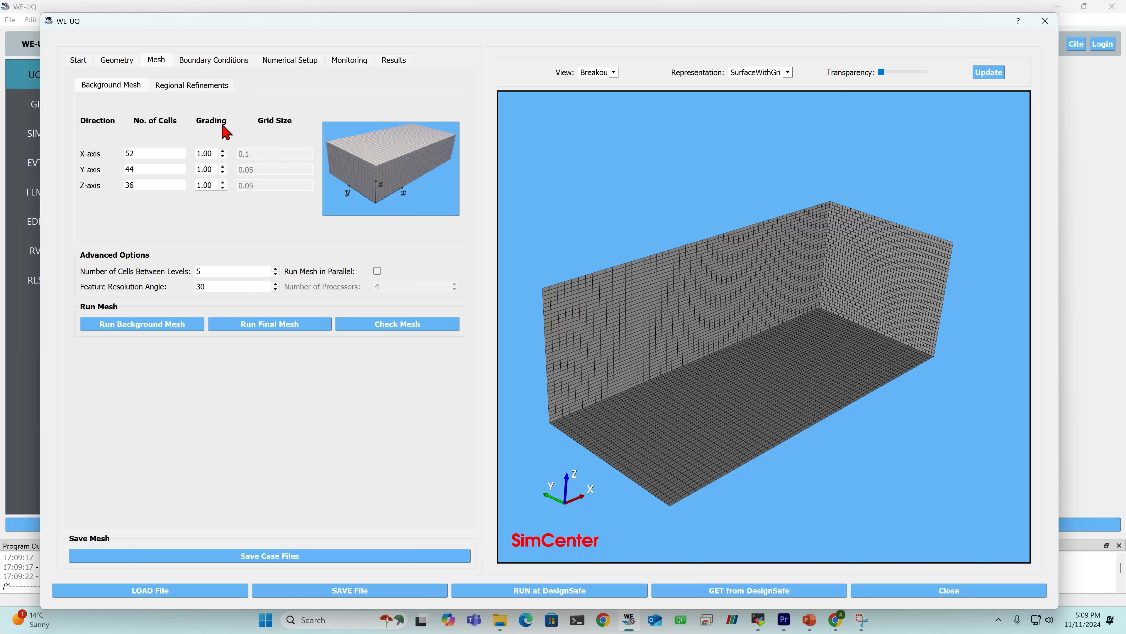
- Check the levels of the regional refinement boxes and run the final mesh
{"action": "left_click", "coordinate": [177, 93]}
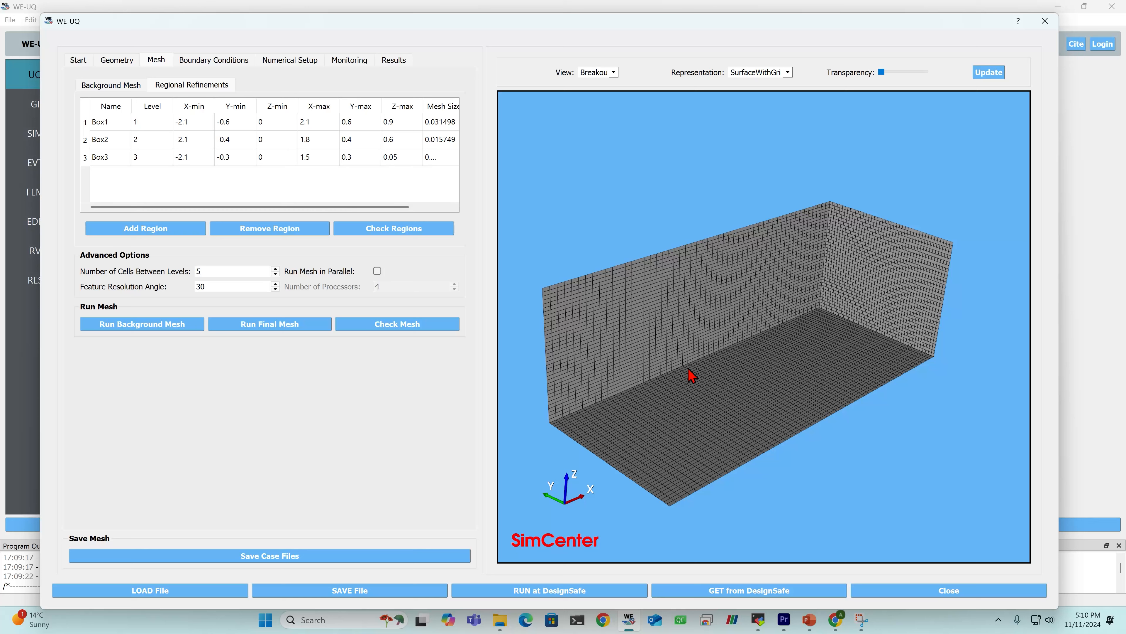
{"action": "left_click", "coordinate": [117, 125]}
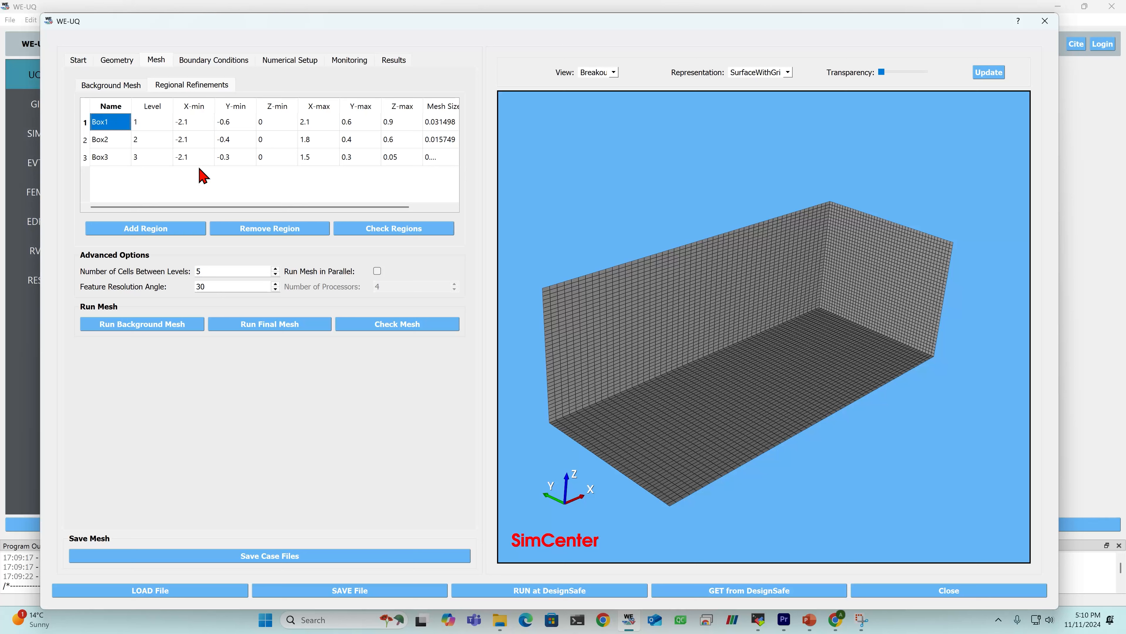
{"action": "left_click", "coordinate": [144, 122]}
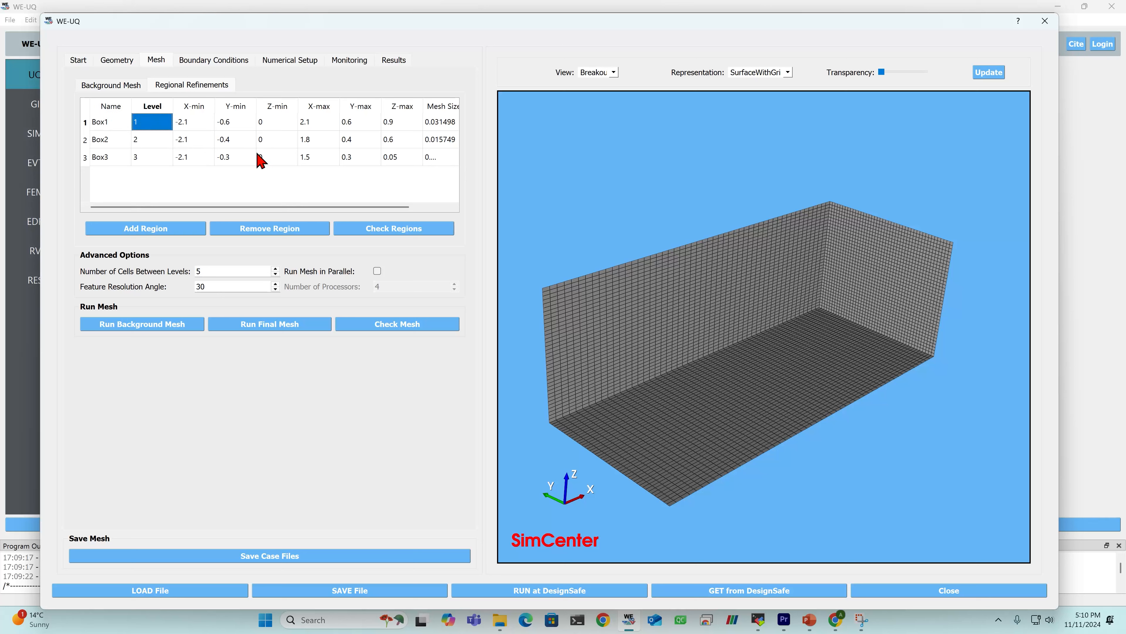
{"action": "left_click", "coordinate": [154, 157]}
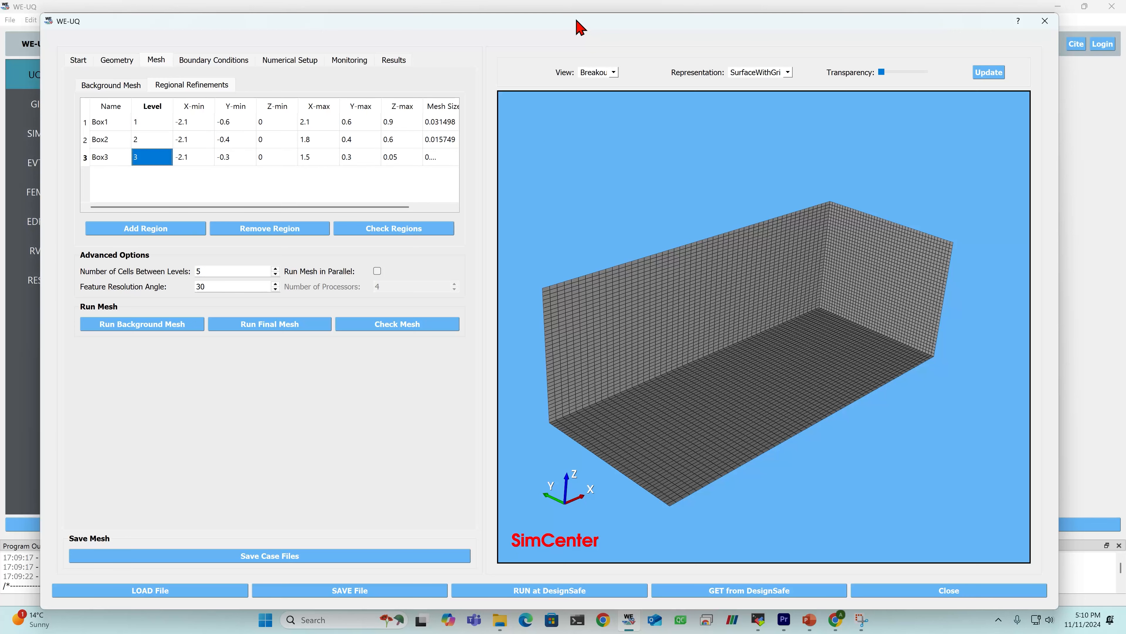
{"action": "left_click_drag", "start_coordinate": [575, 27], "coordinate": [578, 56]}
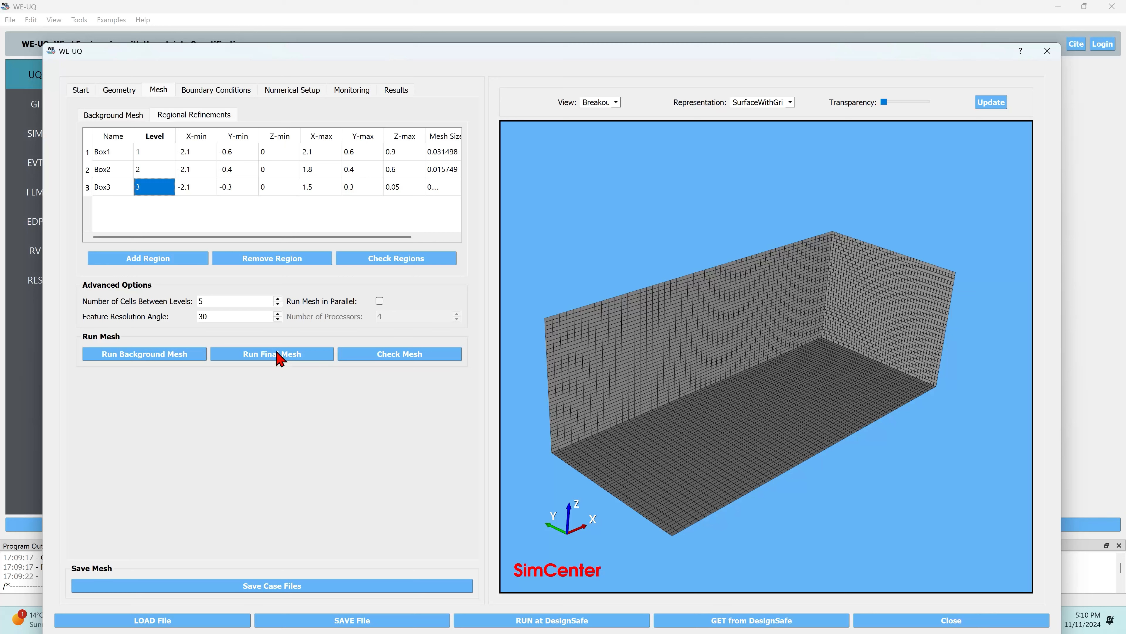
{"action": "left_click", "coordinate": [291, 360]}
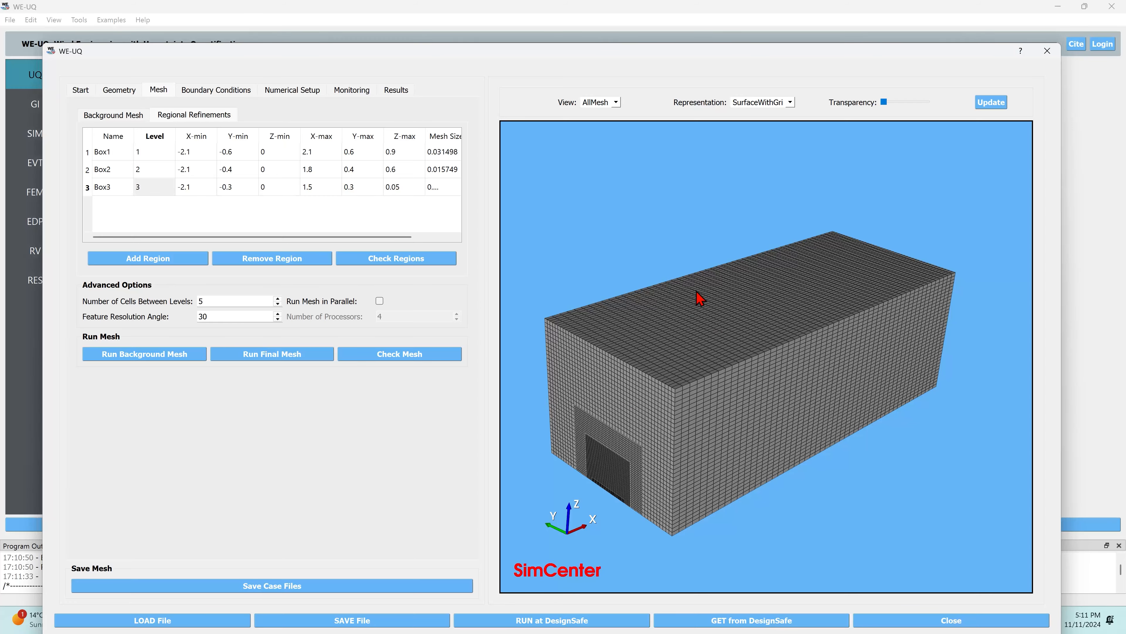
- Inspect the refined final mesh around the inlet face and switch its display to the Breakout view
{"action": "left_click_drag", "start_coordinate": [700, 298], "coordinate": [716, 275]}
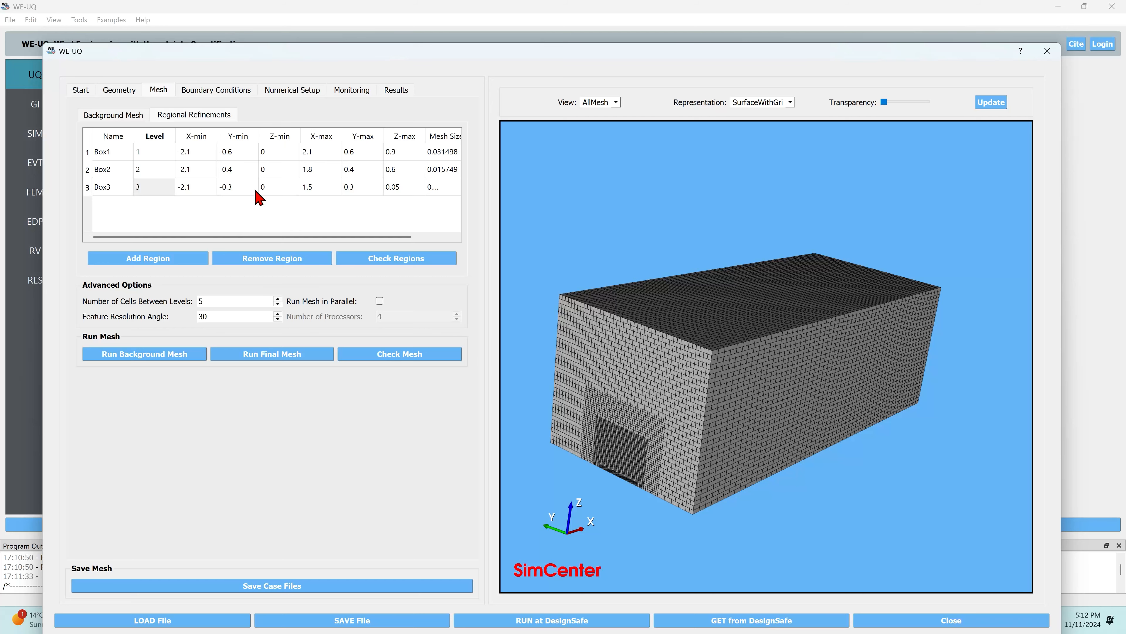
{"action": "mouse_move", "coordinate": [688, 396]}
{"action": "left_mouse_down"}
{"action": "mouse_move", "coordinate": [702, 349]}
{"action": "mouse_move", "coordinate": [683, 407]}
{"action": "left_mouse_up"}
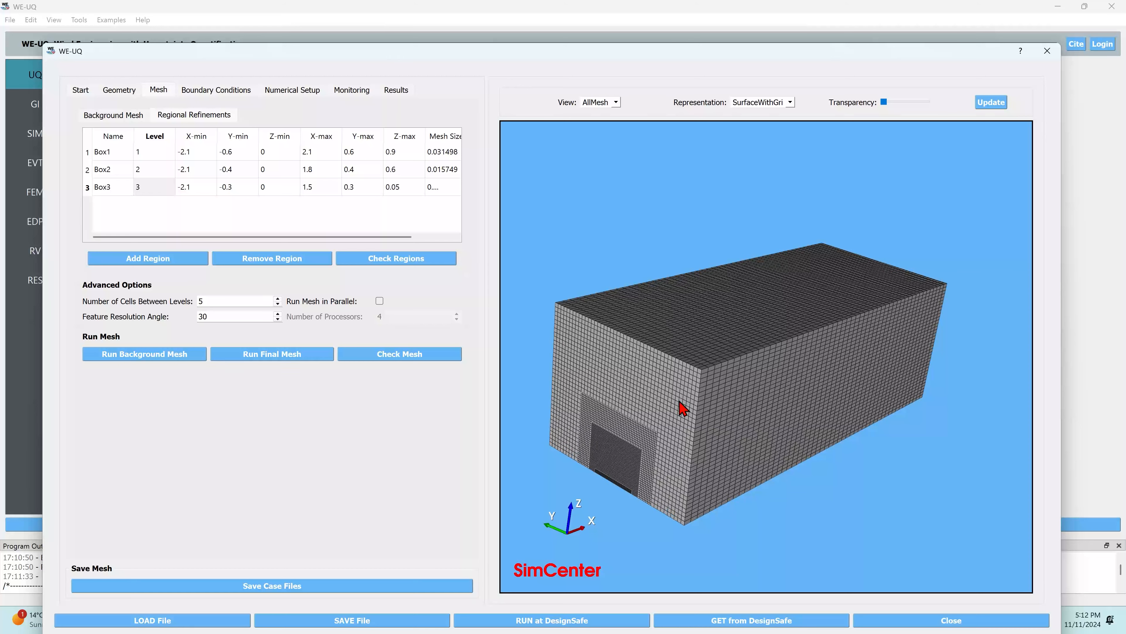
{"action": "left_click", "coordinate": [615, 103]}
{"action": "left_click", "coordinate": [601, 122]}
- Review the wind characteristics in the boundary conditions: velocity scale, reference wind speed, reference height, roughness length and time scale
{"action": "left_click", "coordinate": [227, 91]}
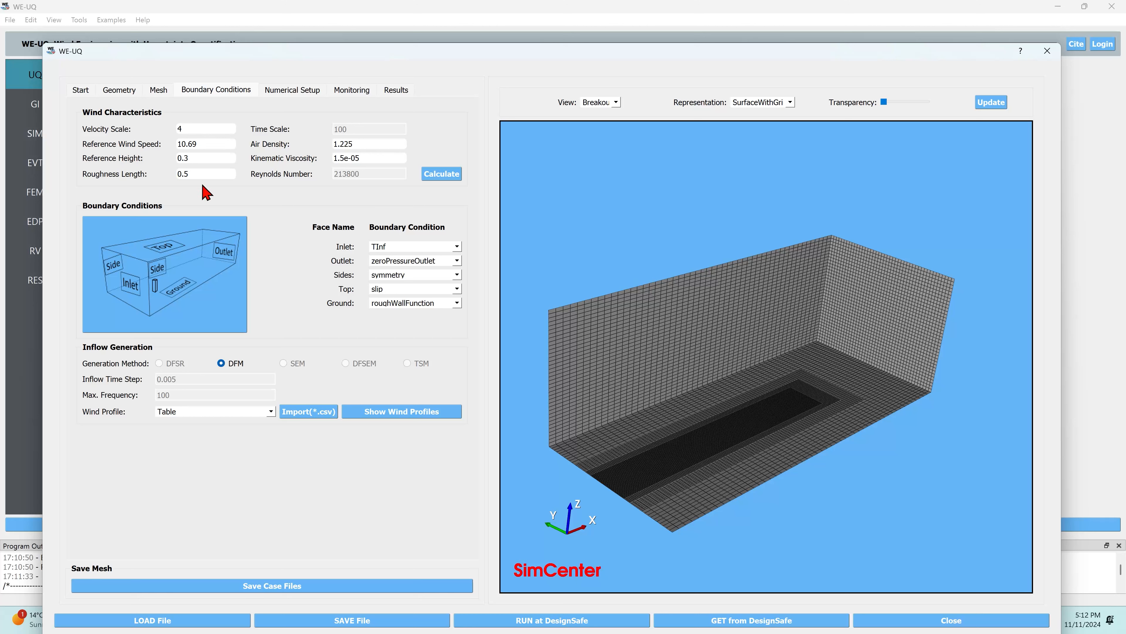
{"action": "double_click", "coordinate": [195, 129]}
{"action": "left_click", "coordinate": [213, 142]}
{"action": "double_click", "coordinate": [213, 142]}
{"action": "double_click", "coordinate": [210, 158]}
{"action": "triple_click", "coordinate": [220, 174]}
{"action": "double_click", "coordinate": [219, 124]}
{"action": "double_click", "coordinate": [222, 144]}
{"action": "double_click", "coordinate": [221, 158]}
{"action": "triple_click", "coordinate": [208, 142]}
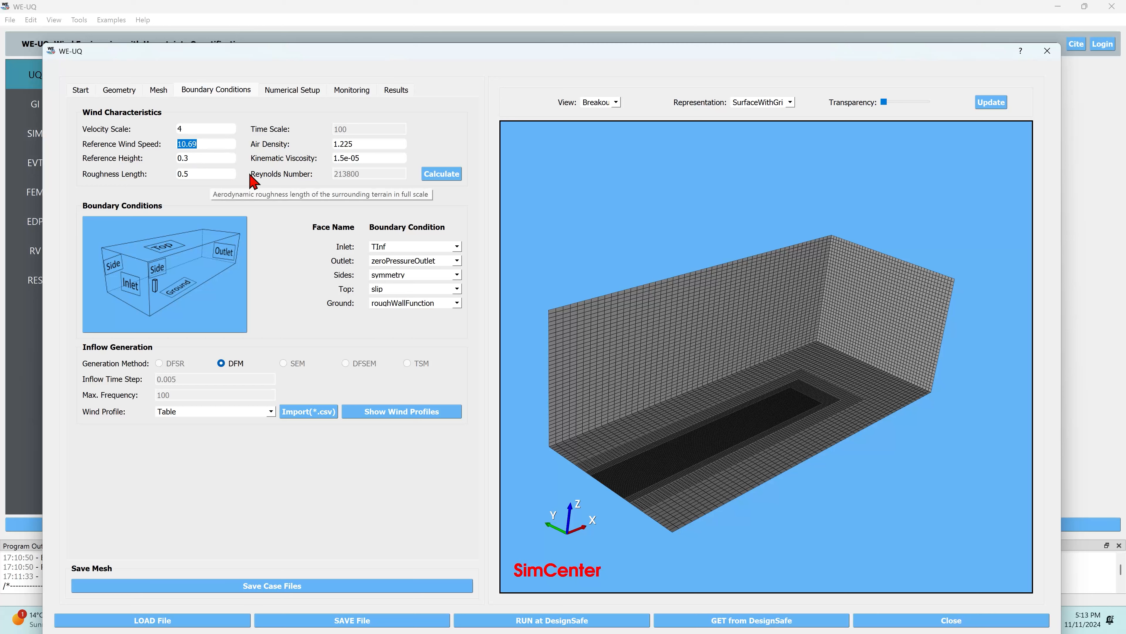
{"action": "triple_click", "coordinate": [196, 174]}
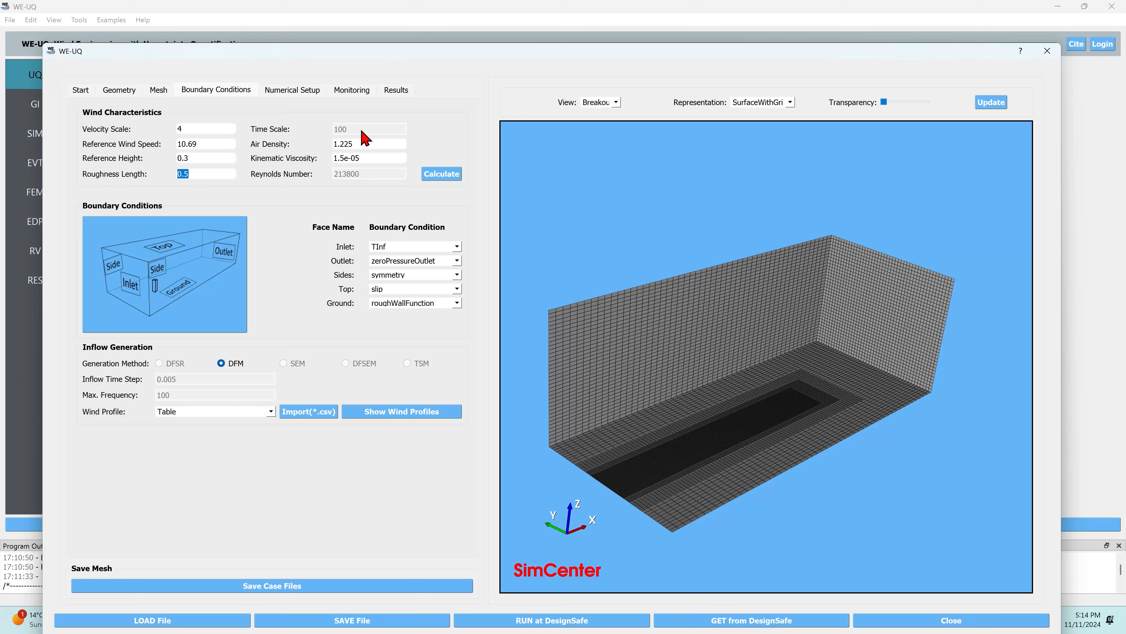
{"action": "mouse_move", "coordinate": [364, 138]}
{"action": "left_click", "coordinate": [201, 158]}
- Look through the available inlet boundary condition options, keeping TInf
{"action": "left_click_drag", "start_coordinate": [369, 53], "coordinate": [358, 25]}
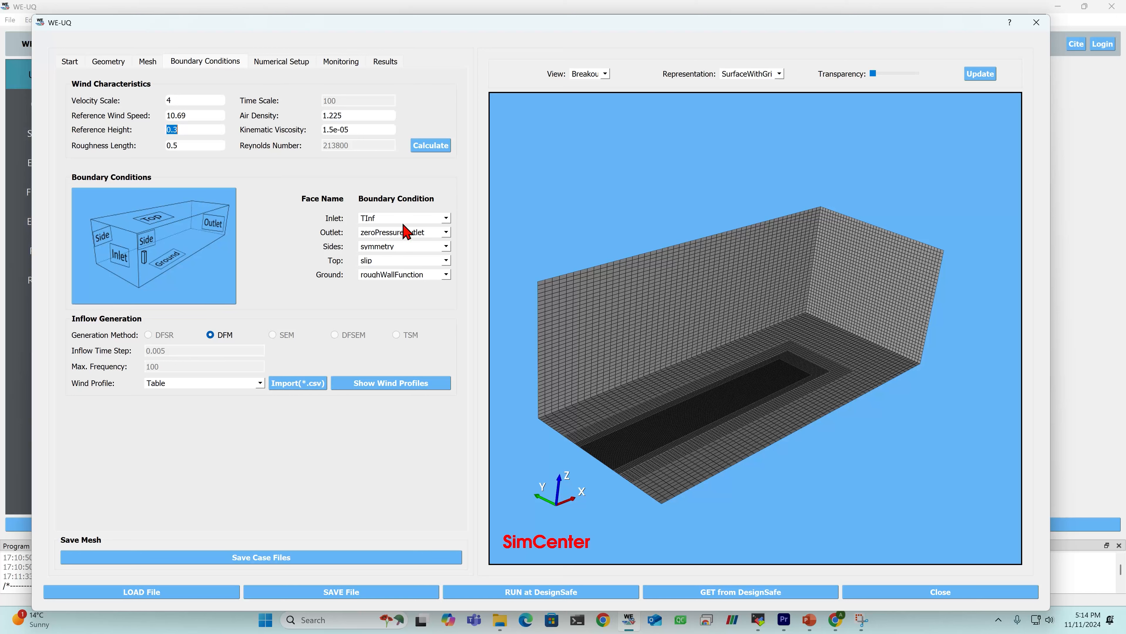
{"action": "left_click", "coordinate": [414, 218]}
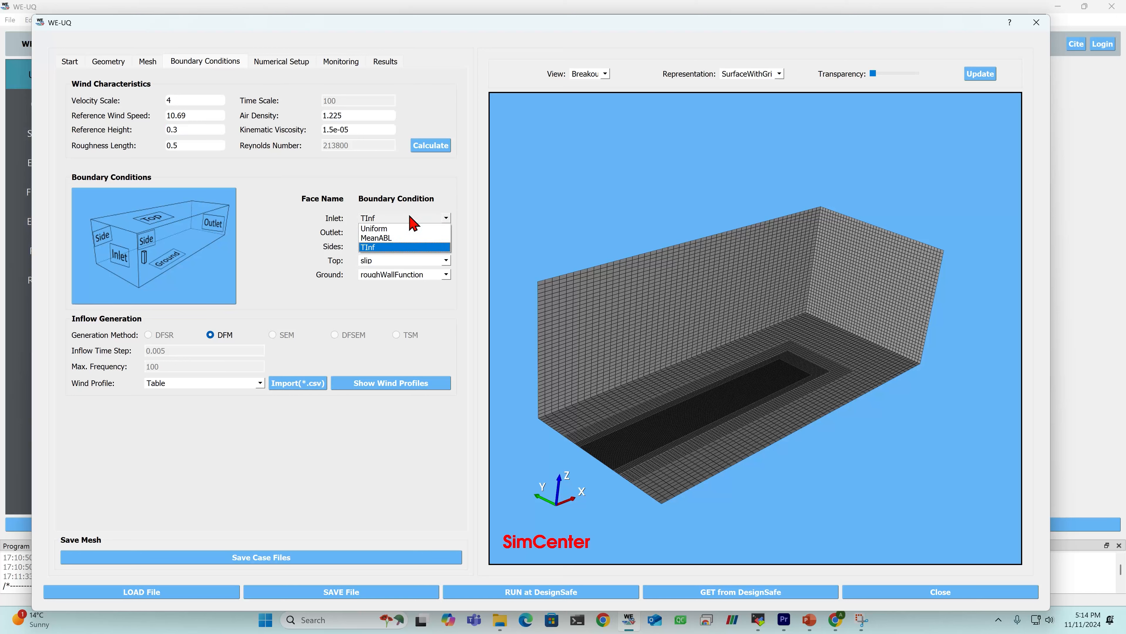
{"action": "left_click", "coordinate": [413, 219]}
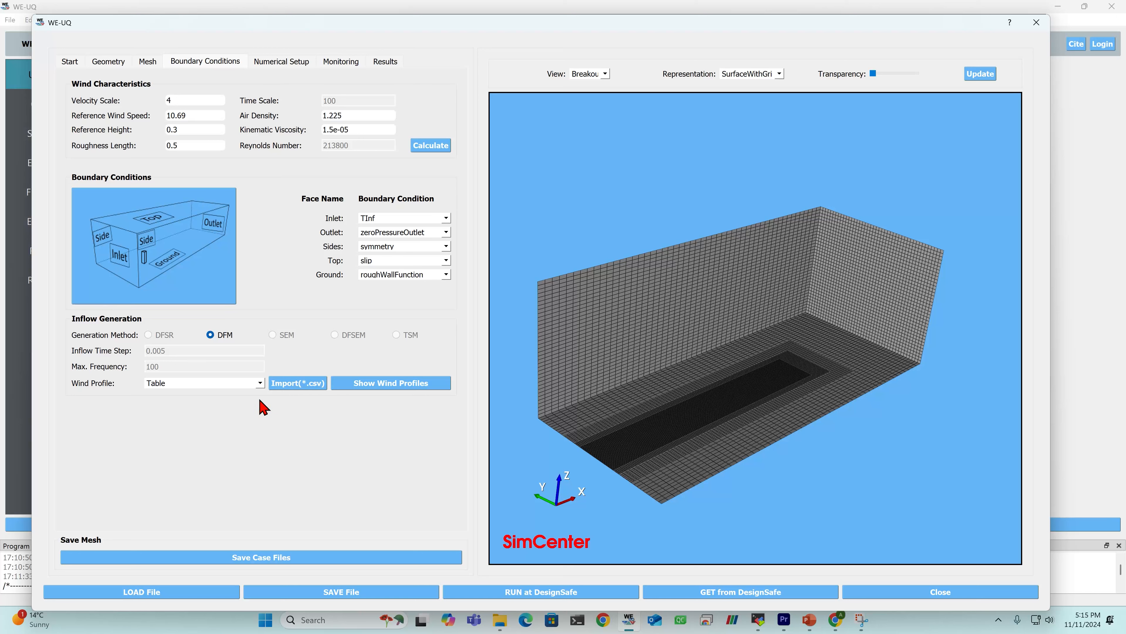
- Import the inflow wind profile table from the windProfiles CSV file in the Tutorials/Tutorial1/WEUQ folder
{"action": "left_click", "coordinate": [186, 380]}
{"action": "left_click", "coordinate": [188, 379]}
{"action": "left_click", "coordinate": [306, 384]}
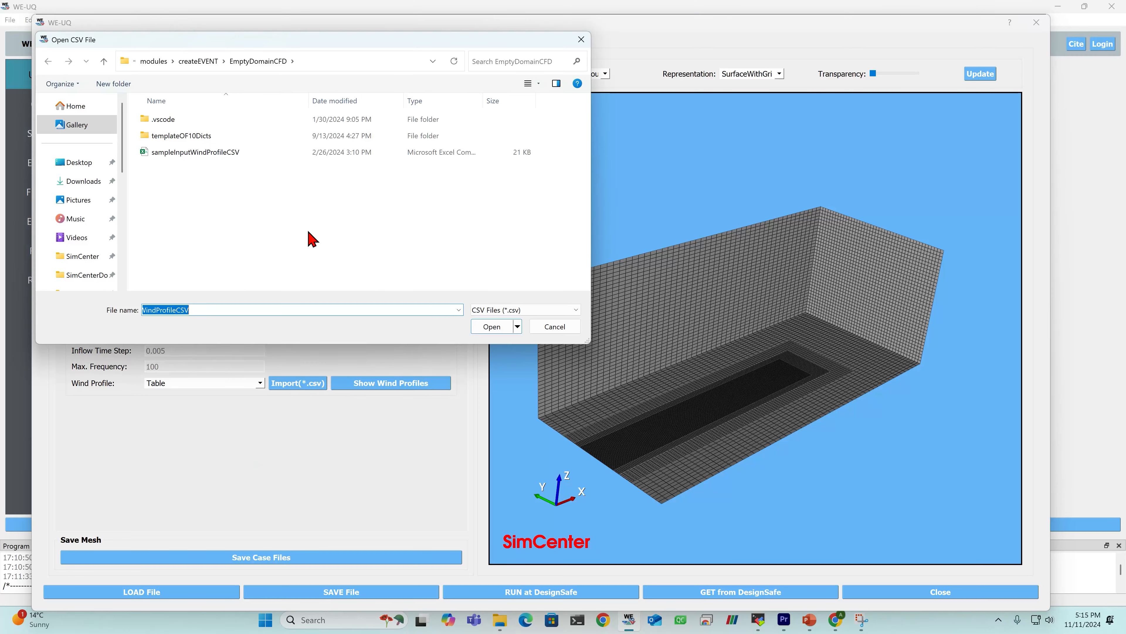
{"action": "scroll", "coordinate": [88, 248], "scroll_direction": "down", "scroll_amount": 5}
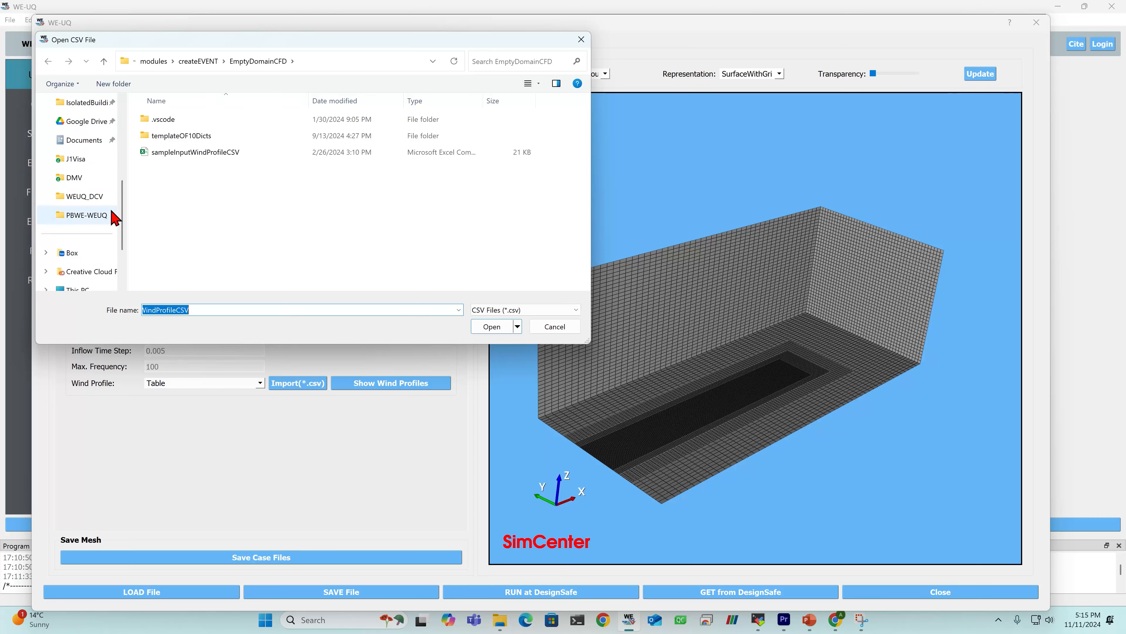
{"action": "left_click", "coordinate": [78, 195]}
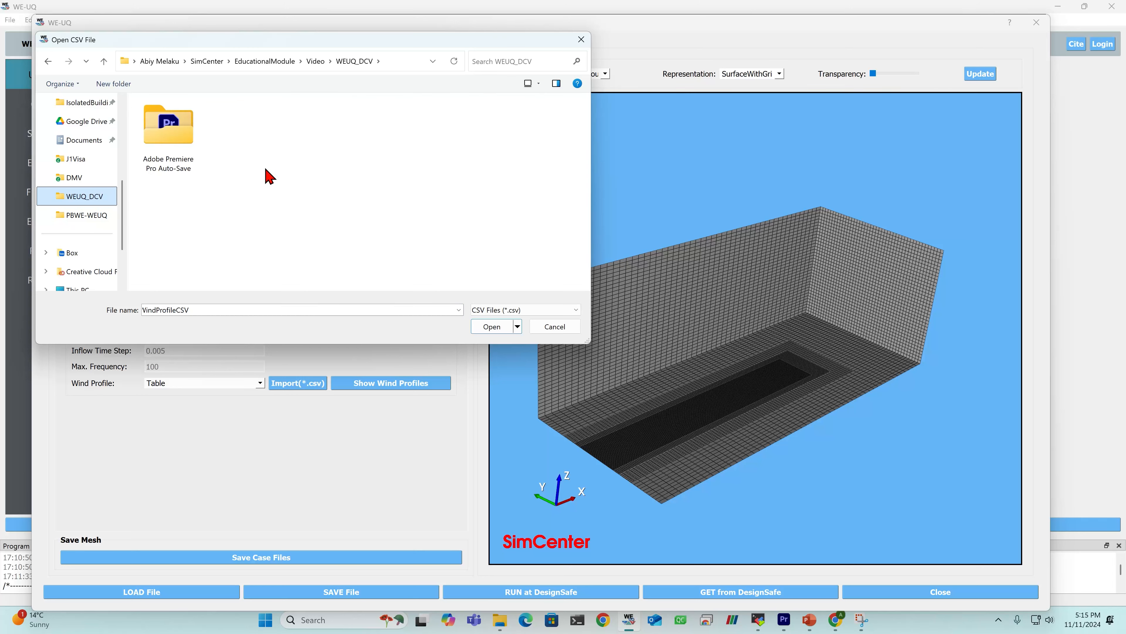
{"action": "left_click", "coordinate": [275, 65]}
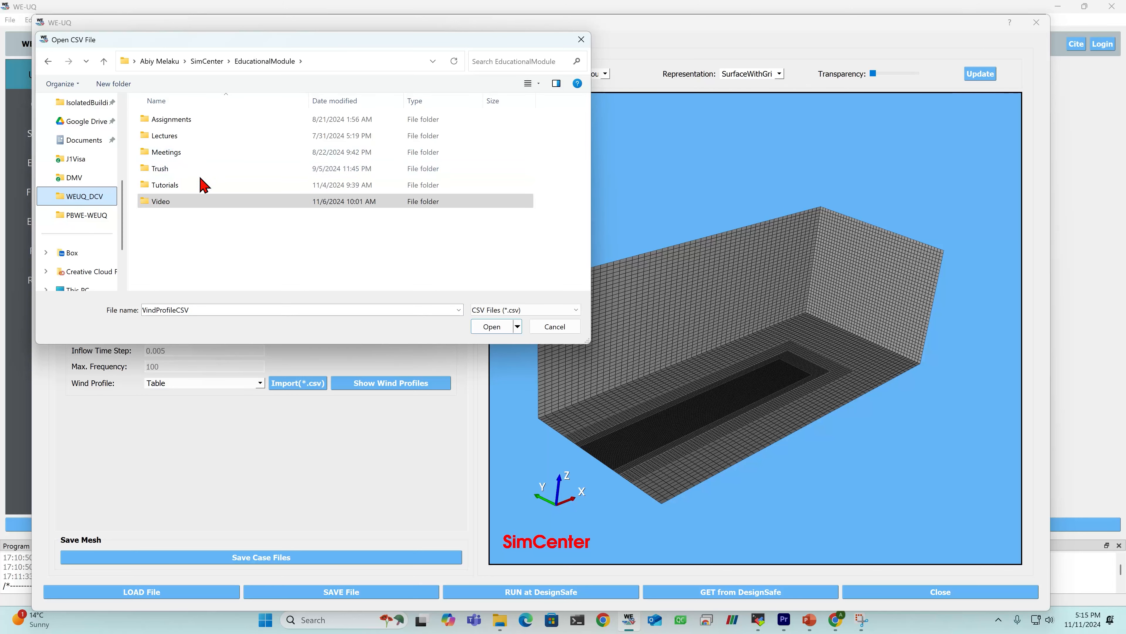
{"action": "double_click", "coordinate": [175, 186]}
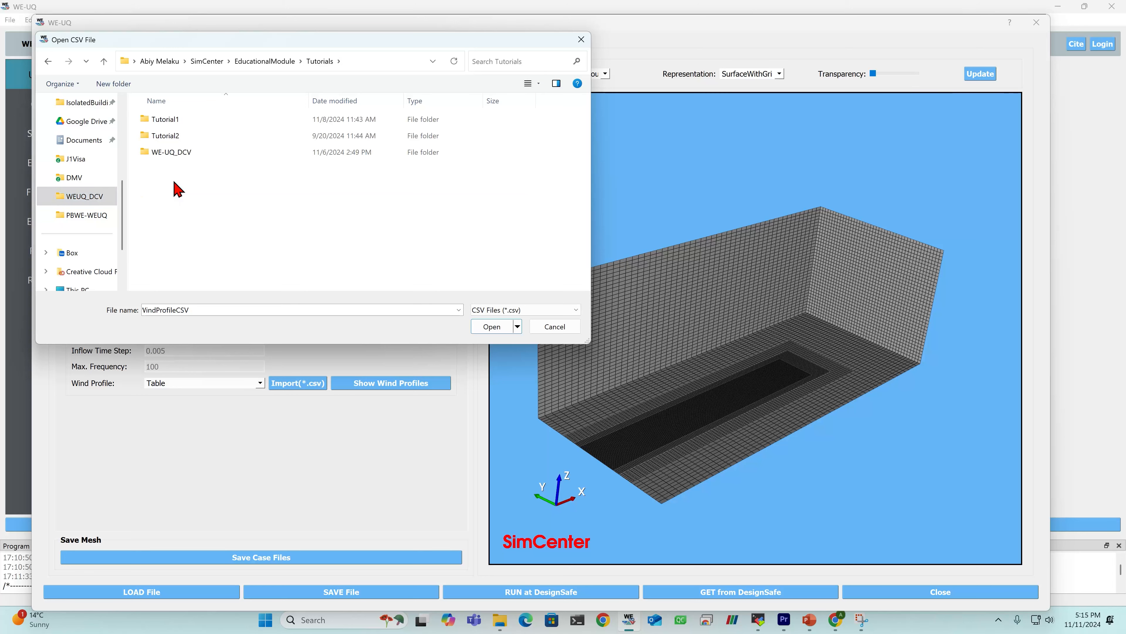
{"action": "double_click", "coordinate": [178, 120]}
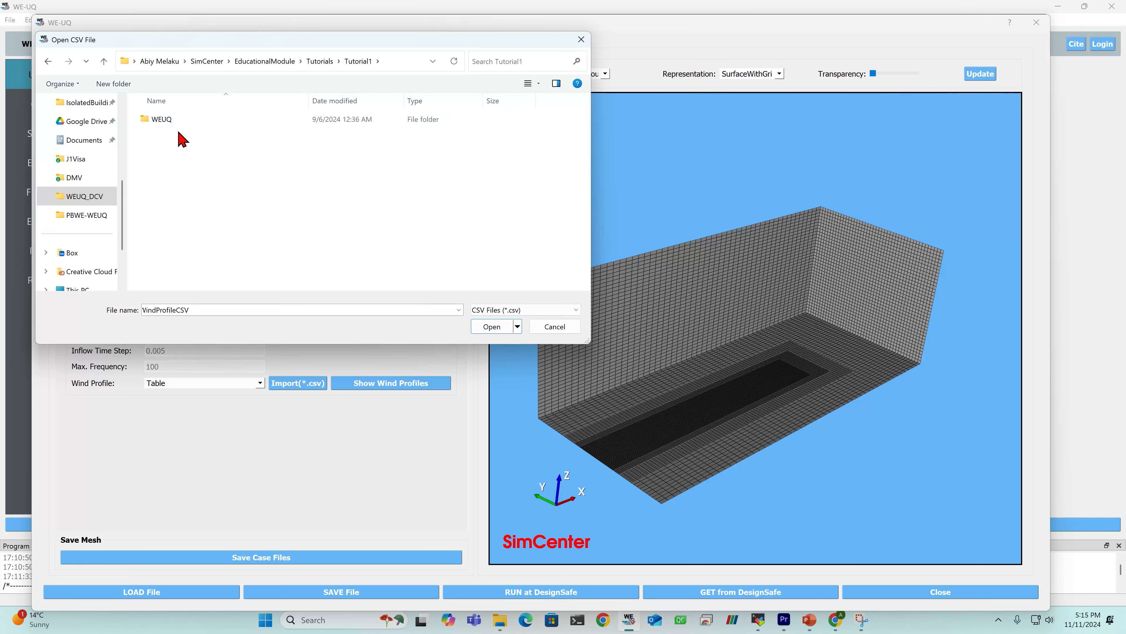
{"action": "double_click", "coordinate": [177, 122]}
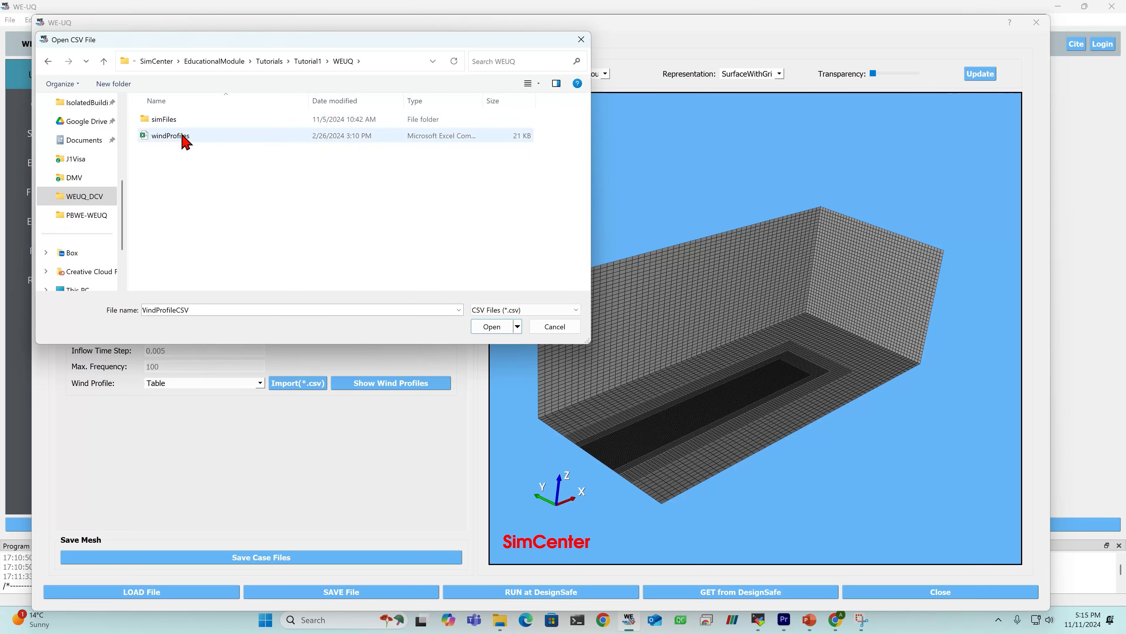
{"action": "double_click", "coordinate": [212, 144]}
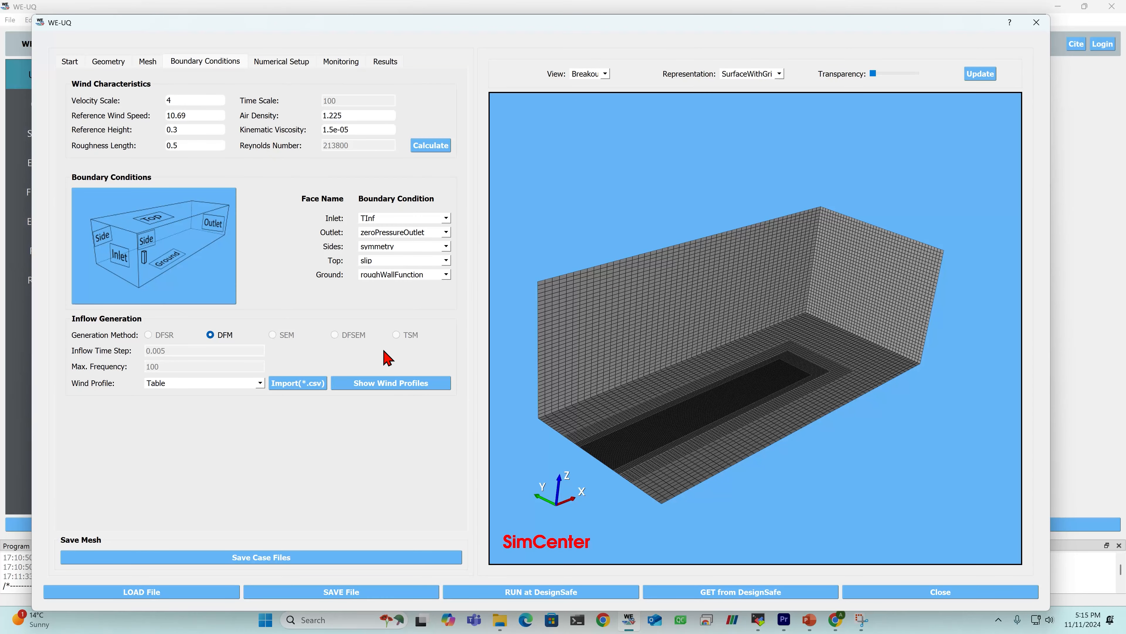
- Show the imported wind profiles and enlarge their table to examine the velocity, Reynolds stress and length scale columns
{"action": "left_click_drag", "start_coordinate": [456, 25], "coordinate": [458, 29]}
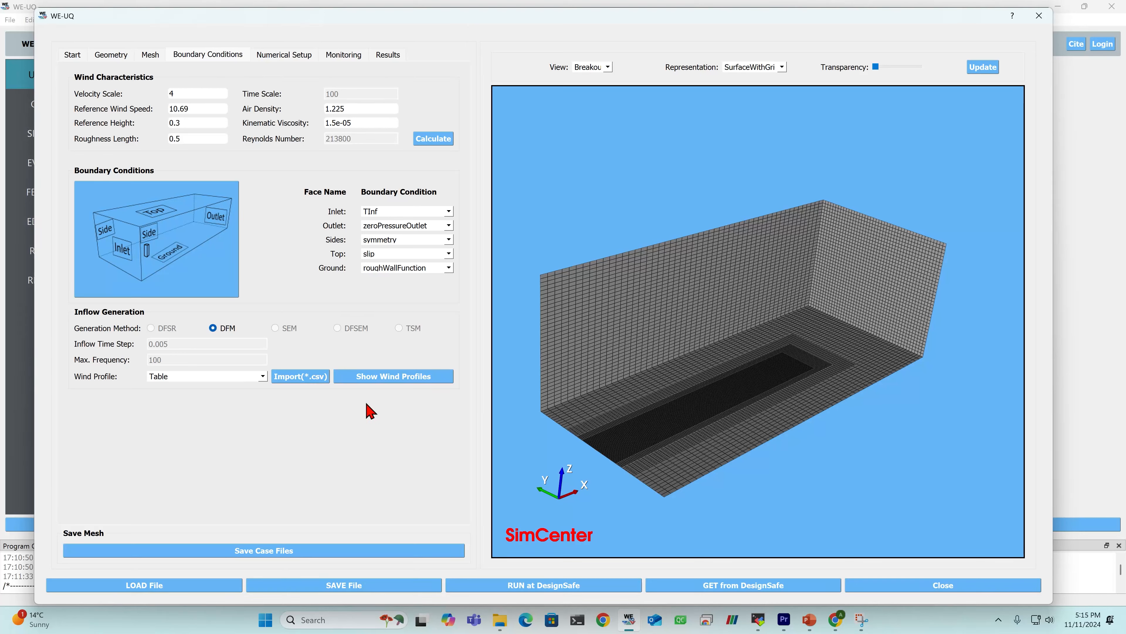
{"action": "left_click", "coordinate": [401, 376]}
{"action": "left_click_drag", "start_coordinate": [519, 130], "coordinate": [462, 100]}
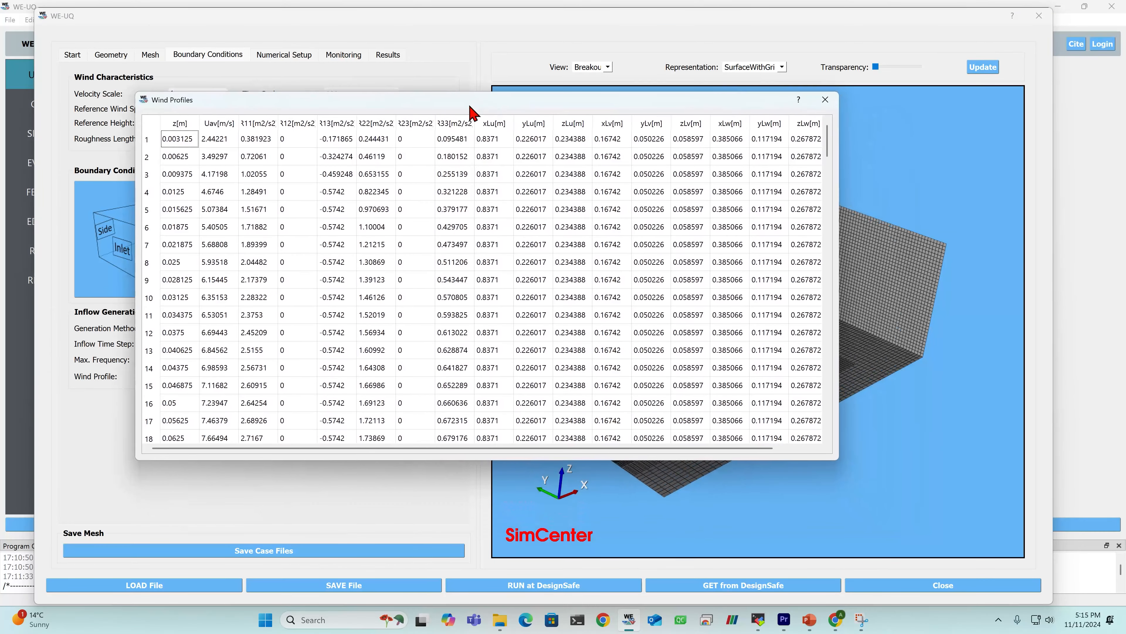
{"action": "left_click_drag", "start_coordinate": [838, 464], "coordinate": [1042, 552]}
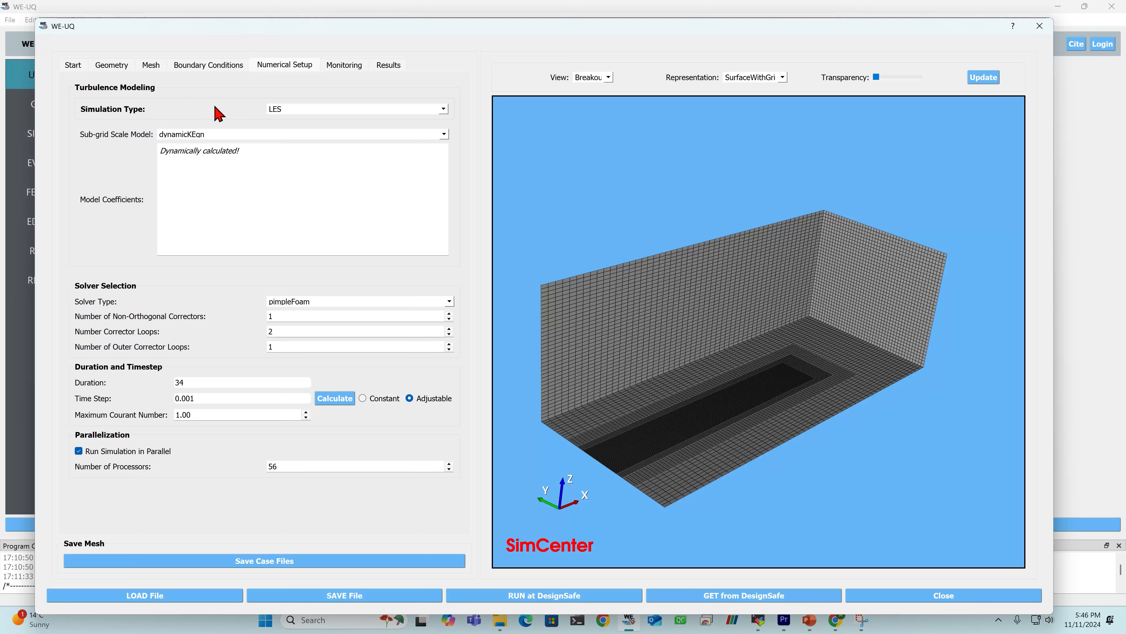
- Look through the simulation type options in the numerical setup, keeping LES, and check the duration and time step
{"action": "left_click", "coordinate": [324, 110]}
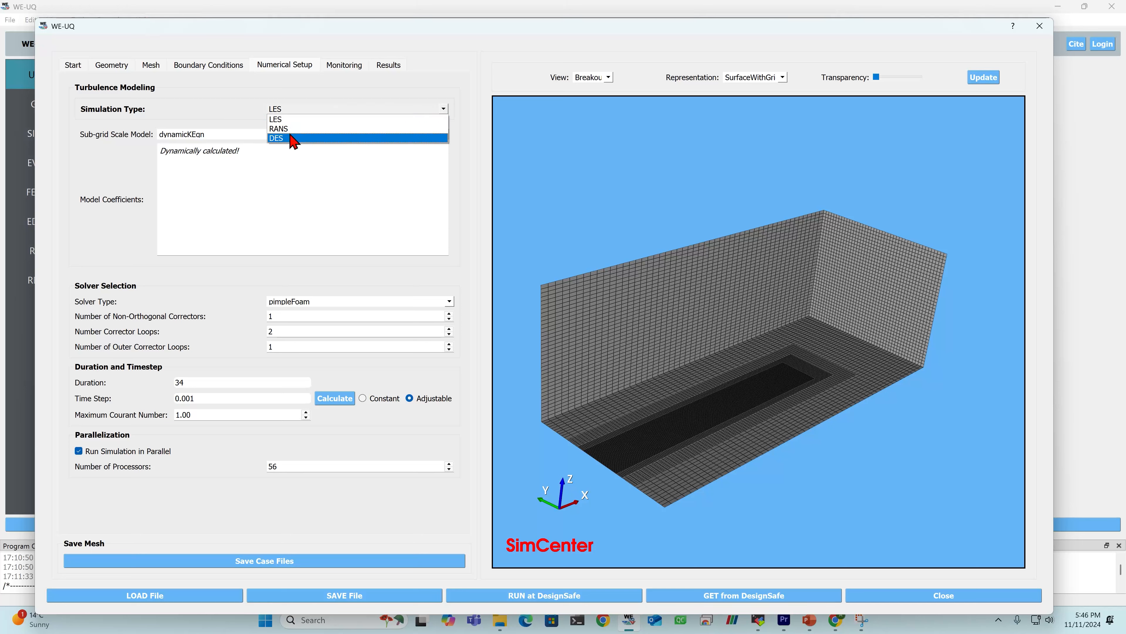
{"action": "left_click", "coordinate": [288, 120]}
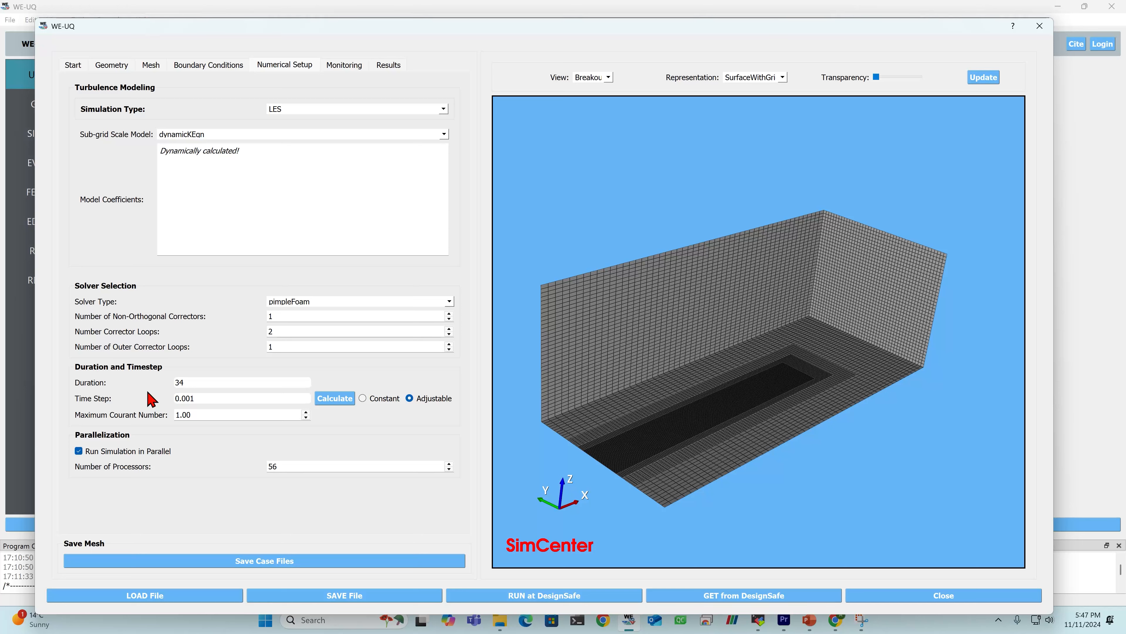
{"action": "double_click", "coordinate": [213, 382]}
{"action": "double_click", "coordinate": [206, 398]}
- Calculate the time step automatically and check it against the maximum Courant number
{"action": "left_click", "coordinate": [335, 403]}
{"action": "left_click", "coordinate": [241, 398]}
{"action": "double_click", "coordinate": [242, 399]}
{"action": "double_click", "coordinate": [202, 415]}
{"action": "left_click", "coordinate": [213, 416]}
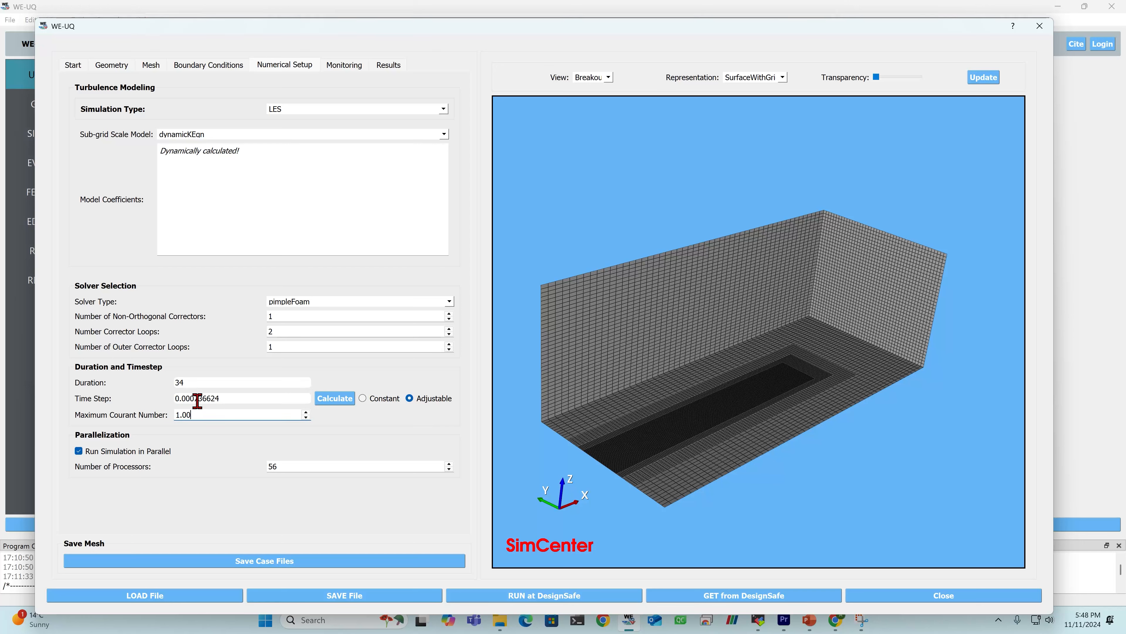
- Set the time step to 0.001 and check the number of processors for the parallel run
{"action": "left_click_drag", "start_coordinate": [193, 398], "coordinate": [231, 400]}
{"action": "type", "text": "1"}
{"action": "double_click", "coordinate": [211, 398]}
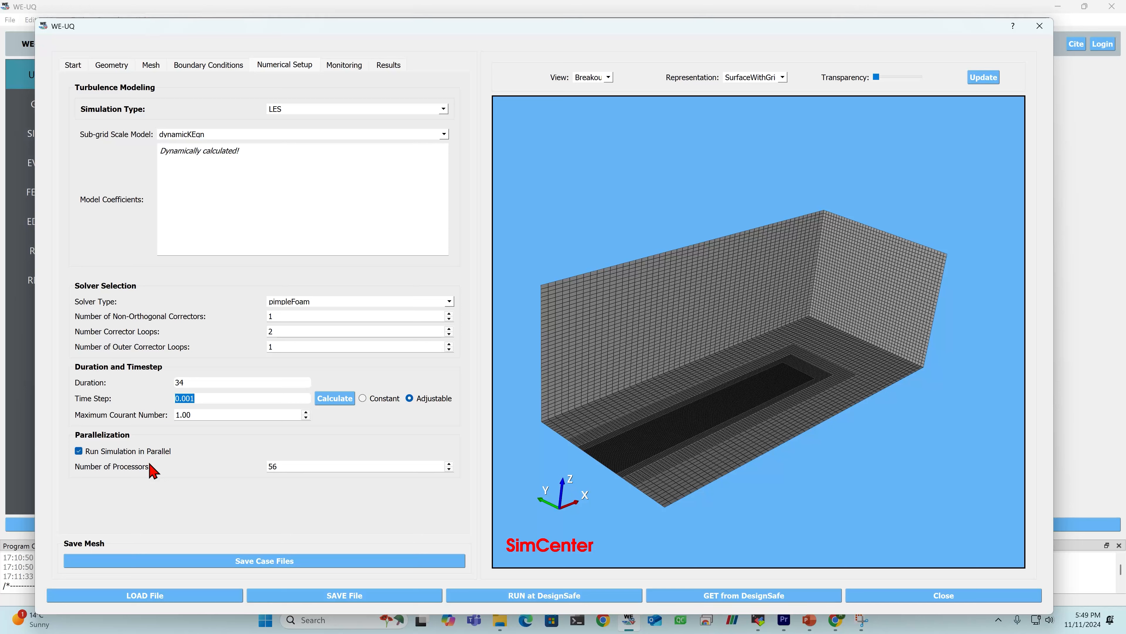
{"action": "left_click", "coordinate": [307, 464]}
{"action": "double_click", "coordinate": [307, 463]}
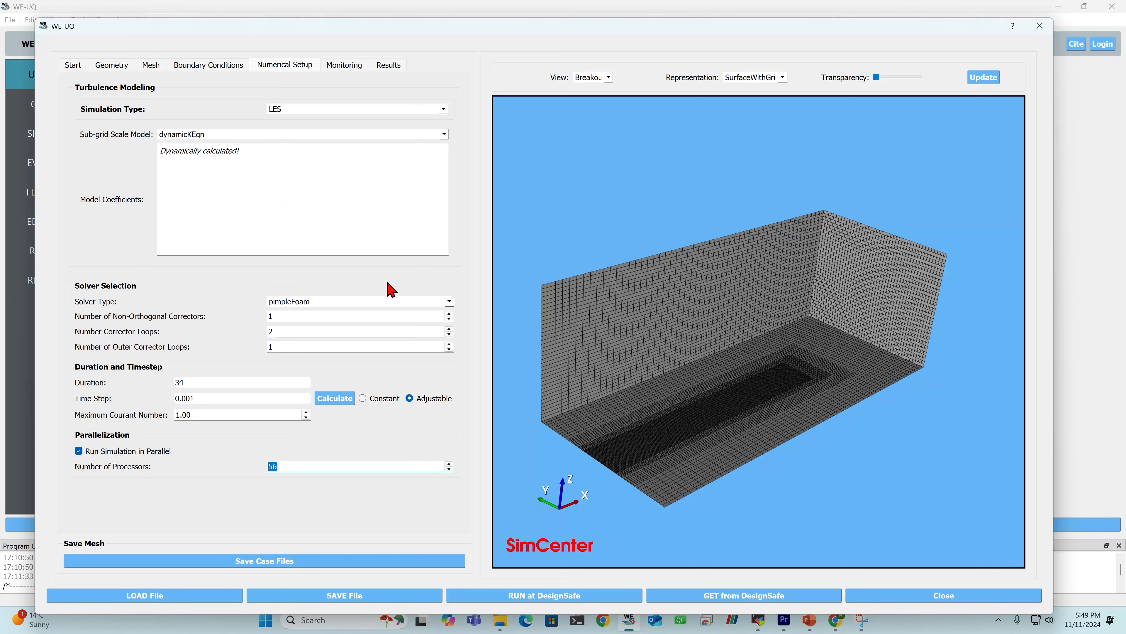
- Review the monitoring line probes Profile1, Profile2 and Profile3: start and end coordinates, number of points and recorded field
{"action": "left_click", "coordinate": [346, 67]}
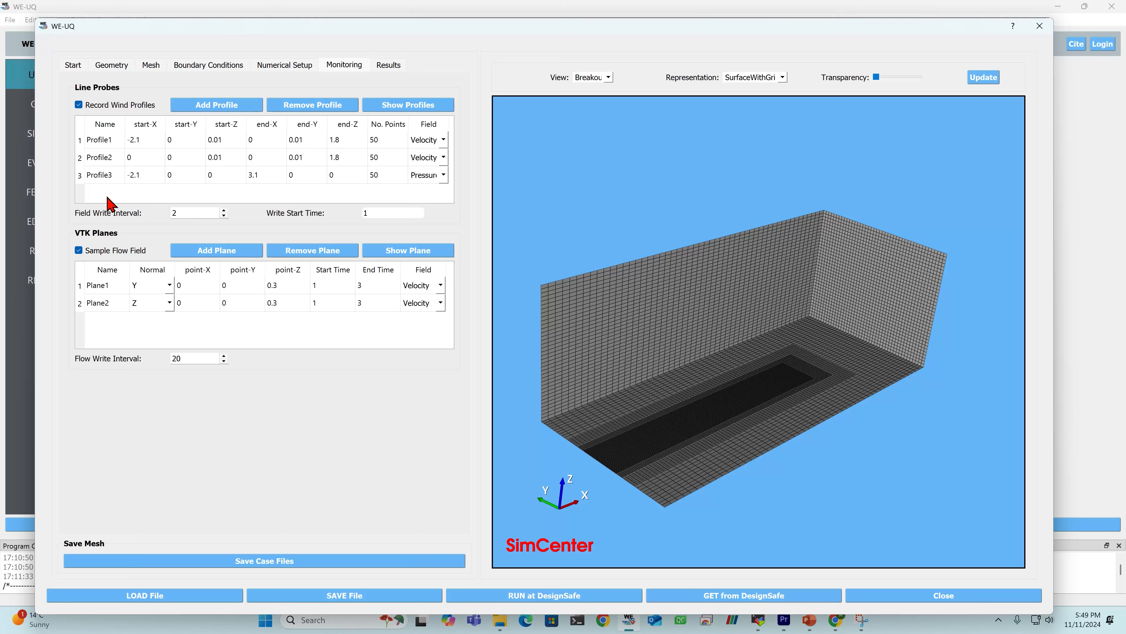
{"action": "left_click", "coordinate": [96, 145]}
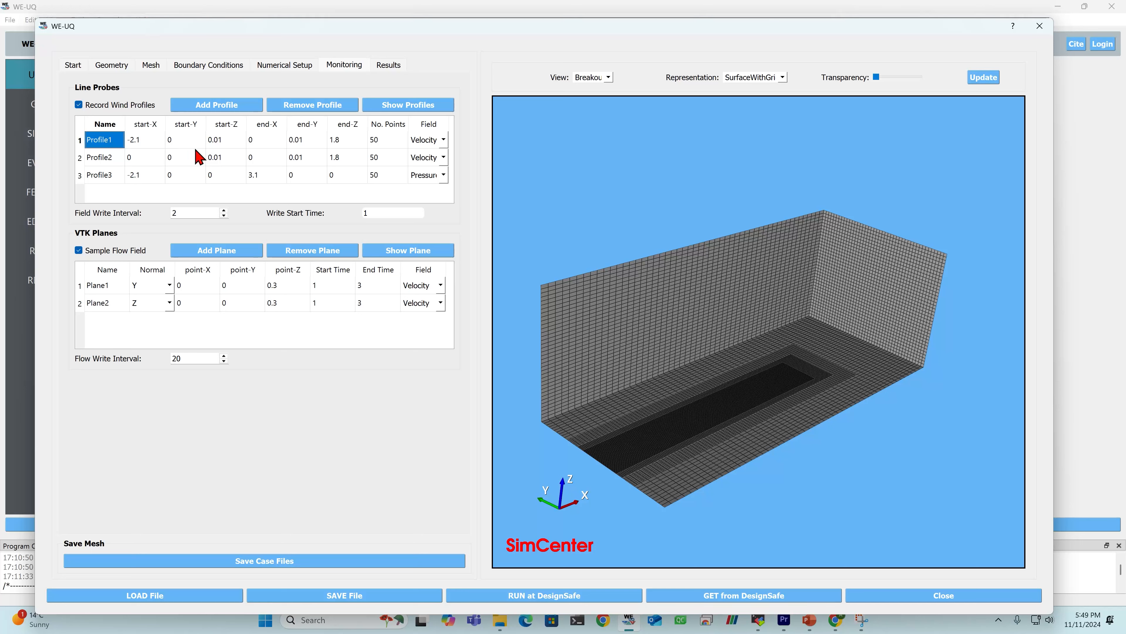
{"action": "left_click", "coordinate": [116, 157]}
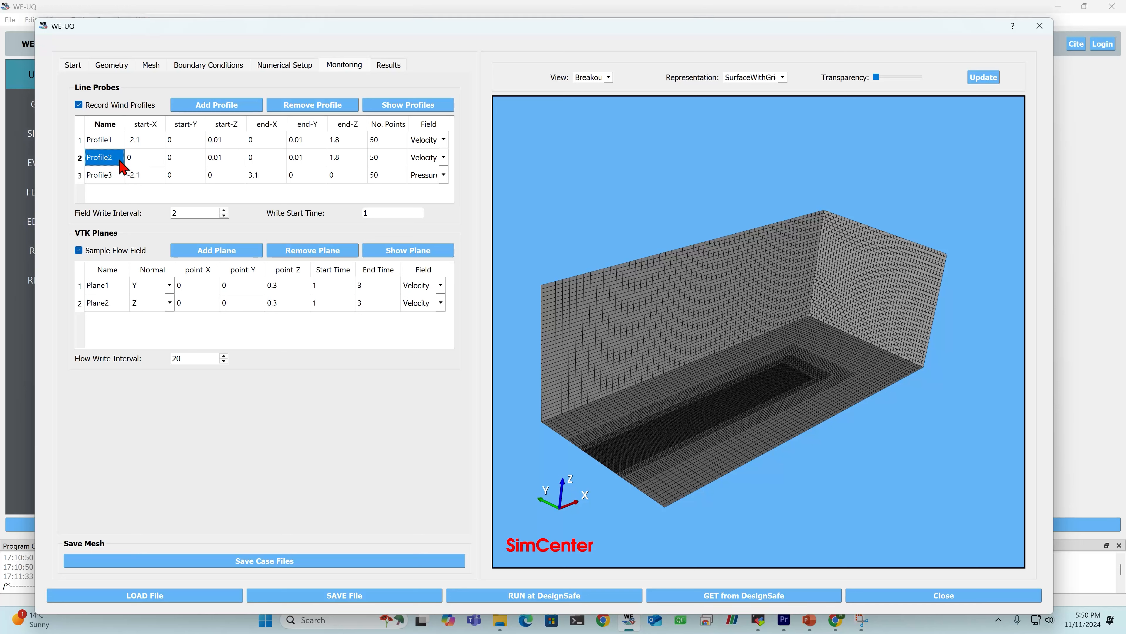
{"action": "left_click", "coordinate": [138, 163]}
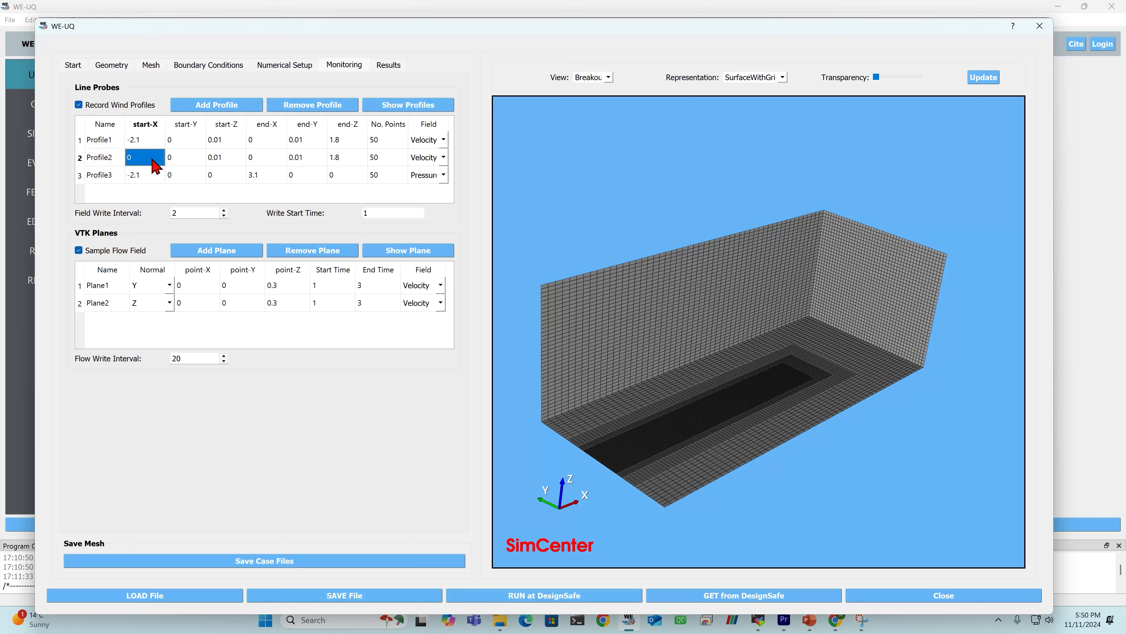
{"action": "left_click_drag", "start_coordinate": [158, 165], "coordinate": [235, 166]}
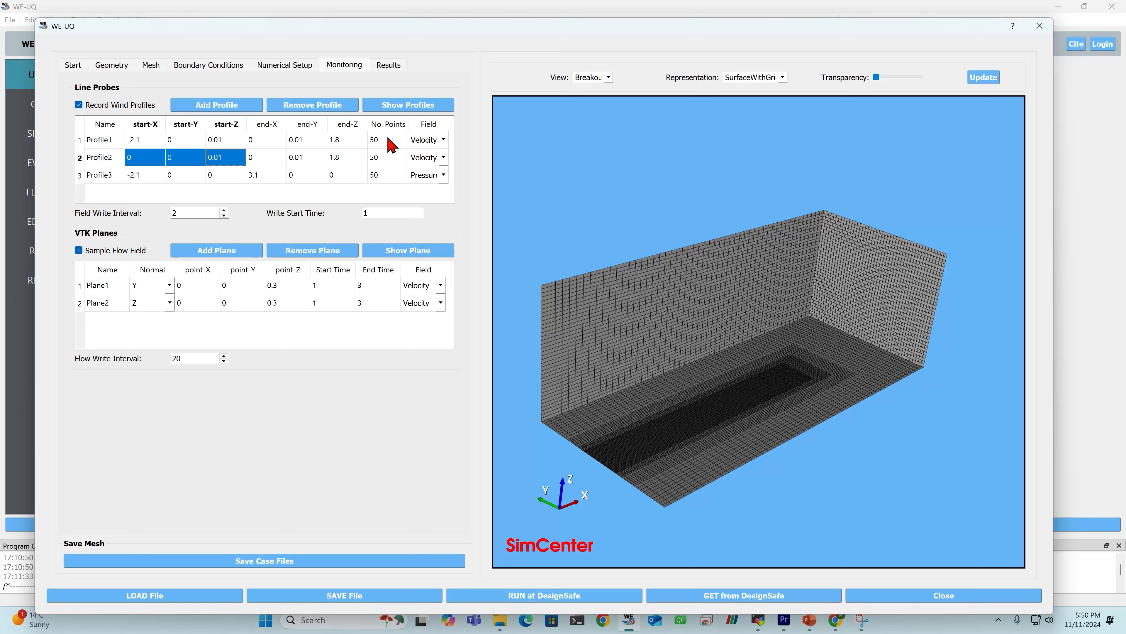
{"action": "left_click", "coordinate": [432, 141]}
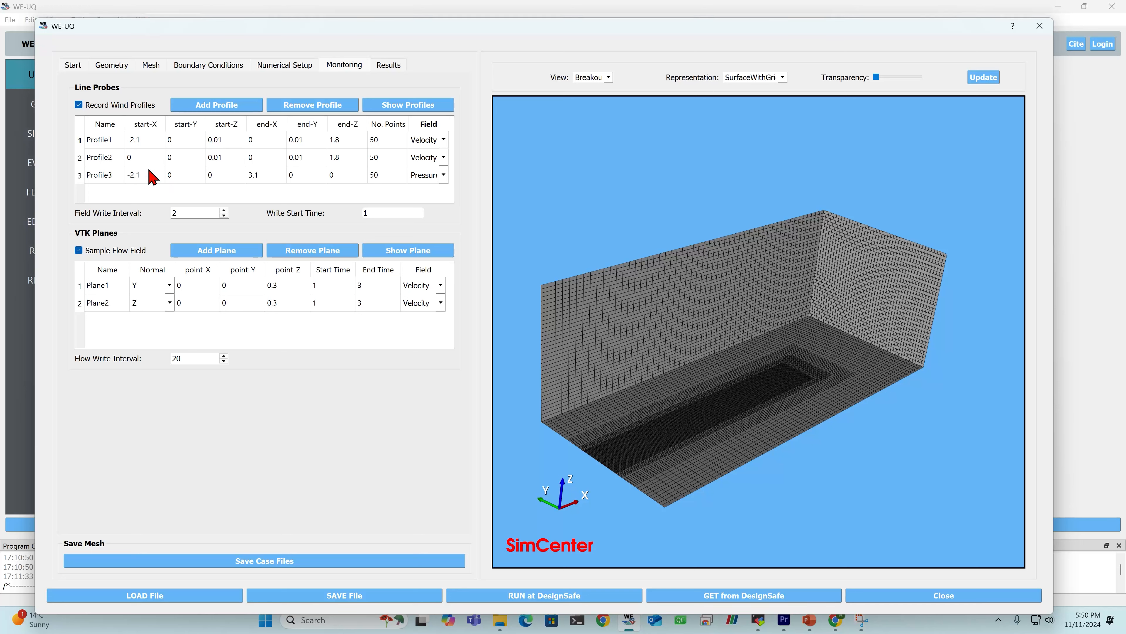
{"action": "left_click_drag", "start_coordinate": [141, 177], "coordinate": [218, 177]}
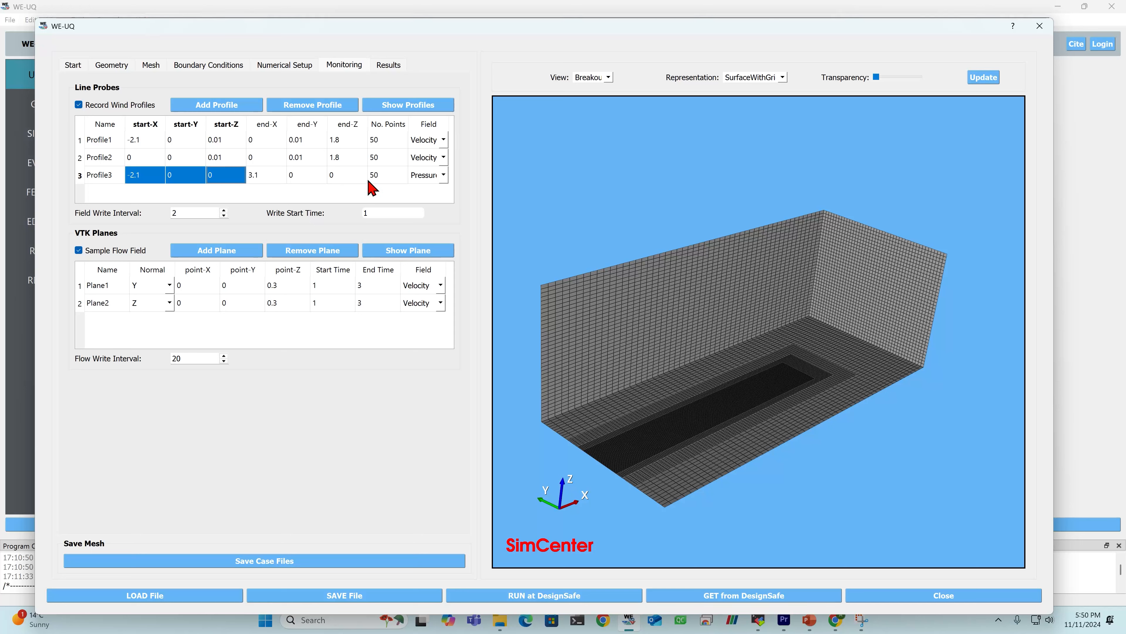
{"action": "left_click", "coordinate": [384, 176]}
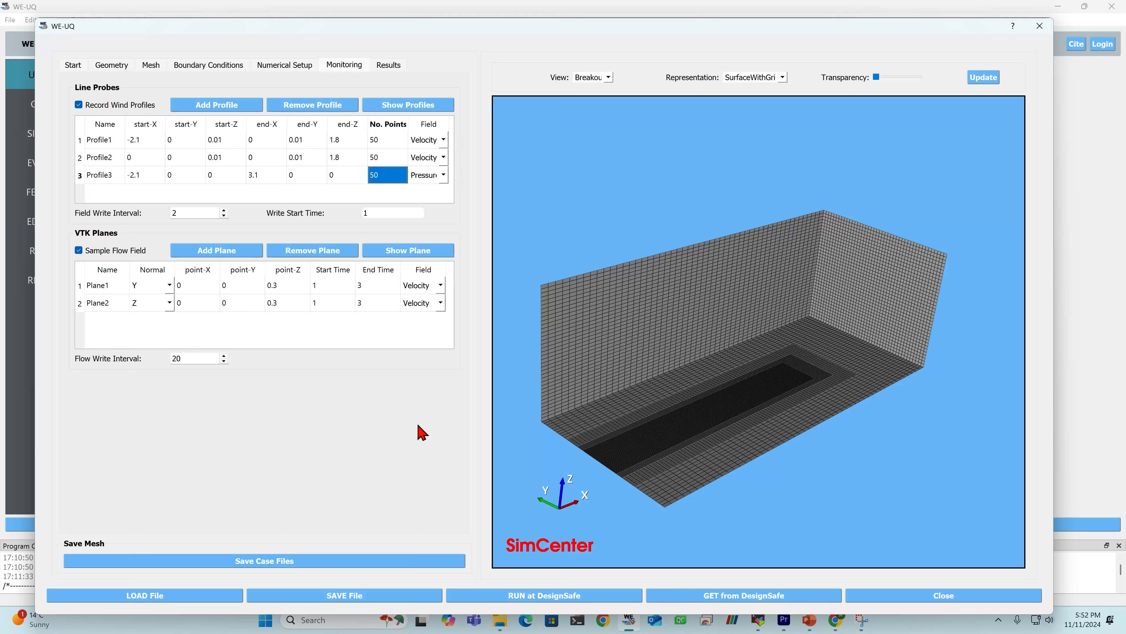
- Check the field options of VTK sampling plane Plane1, keeping Velocity, and glance at the results page
{"action": "left_click", "coordinate": [428, 290]}
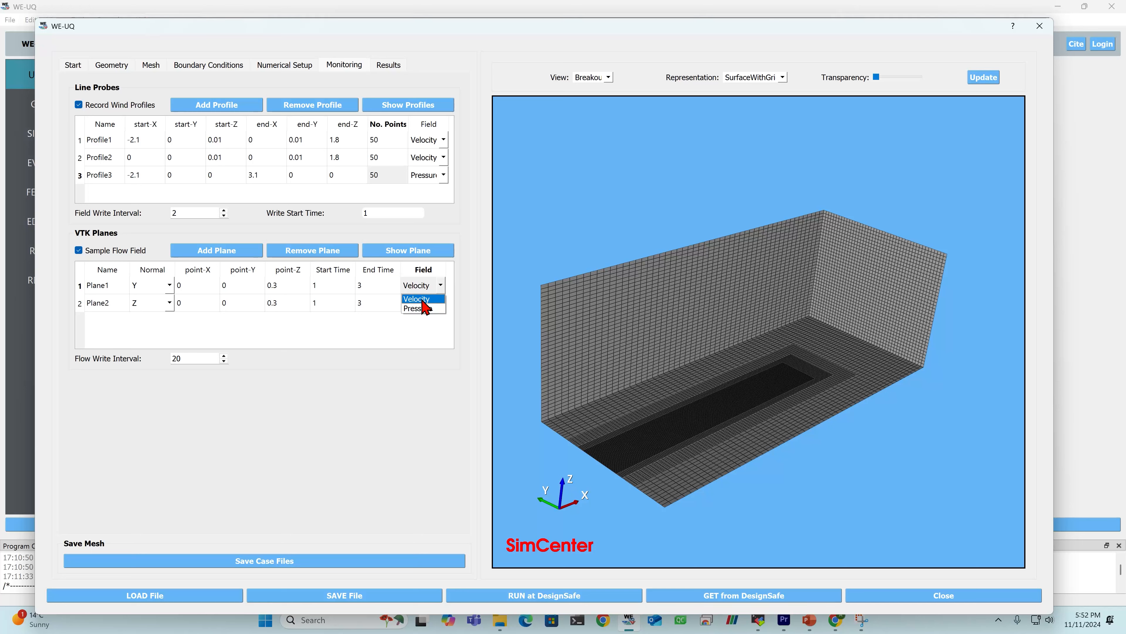
{"action": "left_click", "coordinate": [425, 299]}
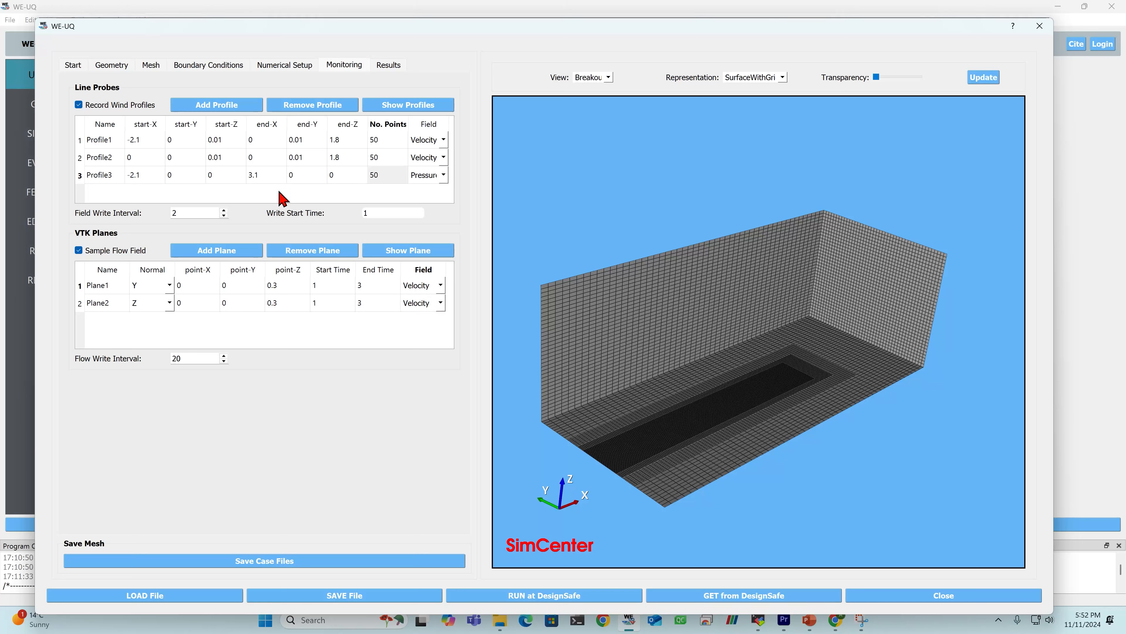
{"action": "left_click", "coordinate": [388, 66]}
{"action": "left_click", "coordinate": [346, 69]}
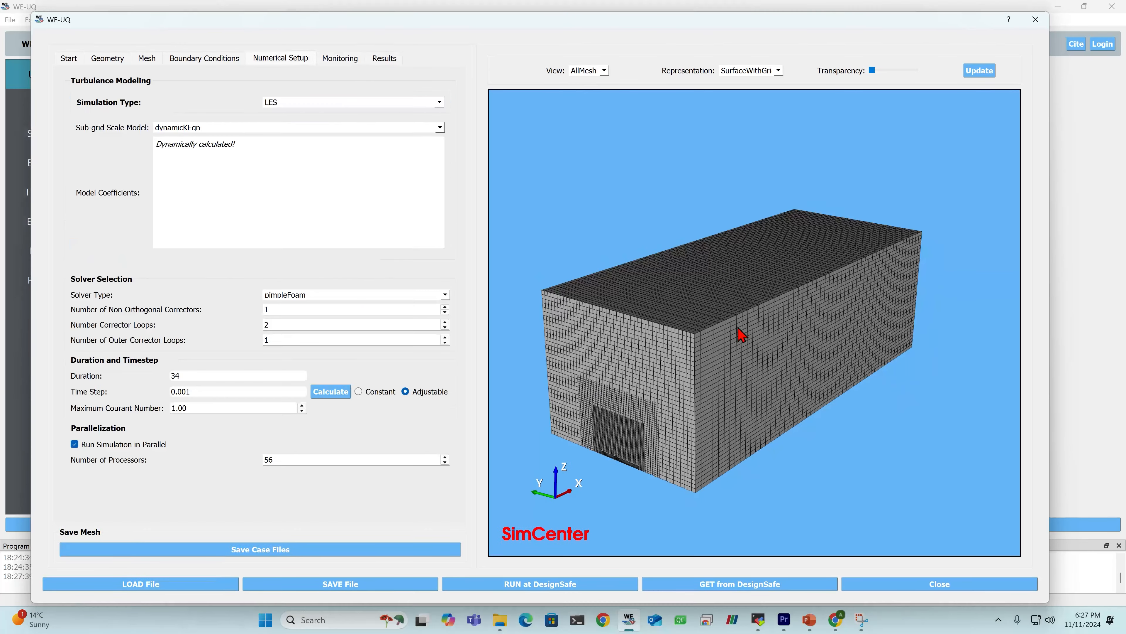
{"action": "mouse_move", "coordinate": [742, 327]}
{"action": "left_mouse_down"}
{"action": "mouse_move", "coordinate": [747, 365]}
{"action": "mouse_move", "coordinate": [744, 336]}
{"action": "left_mouse_up"}
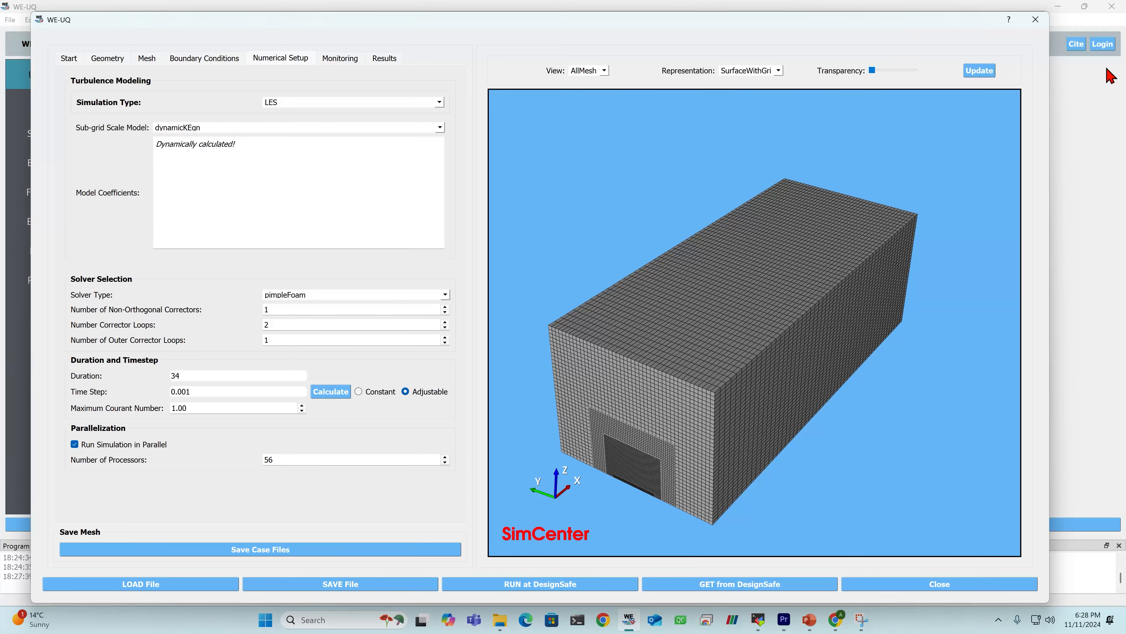
- Log in to DesignSafe with the account's username and password
{"action": "left_click", "coordinate": [1103, 46]}
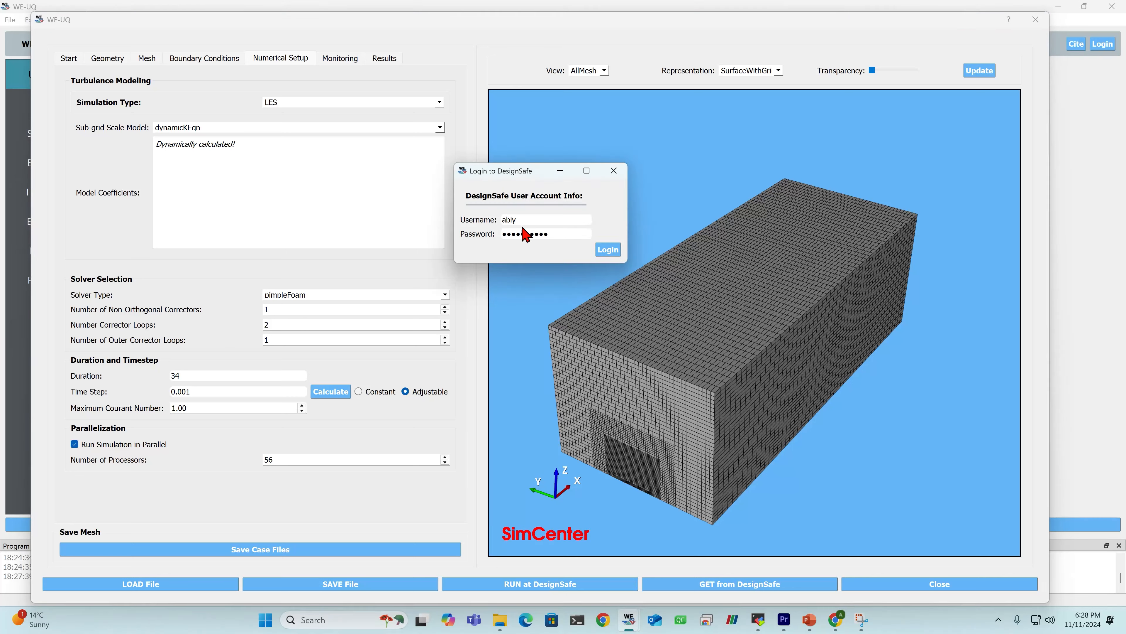
{"action": "double_click", "coordinate": [537, 218]}
{"action": "double_click", "coordinate": [551, 233]}
{"action": "left_click", "coordinate": [607, 250]}
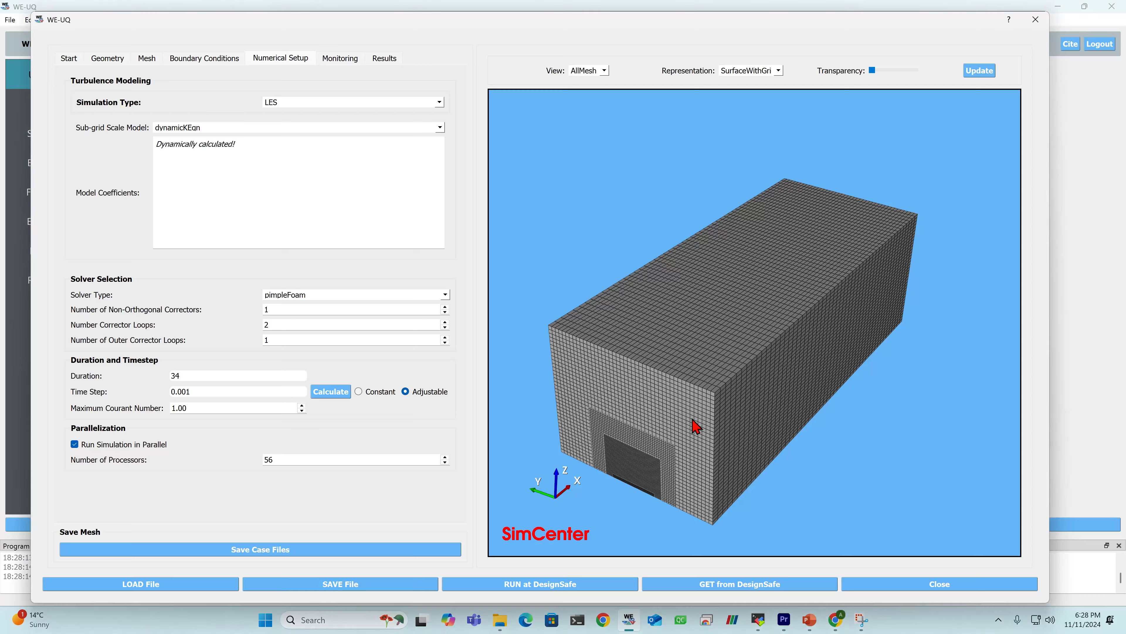
- Open the settings for running the simulation at DesignSafe, widen their dialog and set the job name to emp_v3
{"action": "left_click_drag", "start_coordinate": [696, 423], "coordinate": [692, 393]}
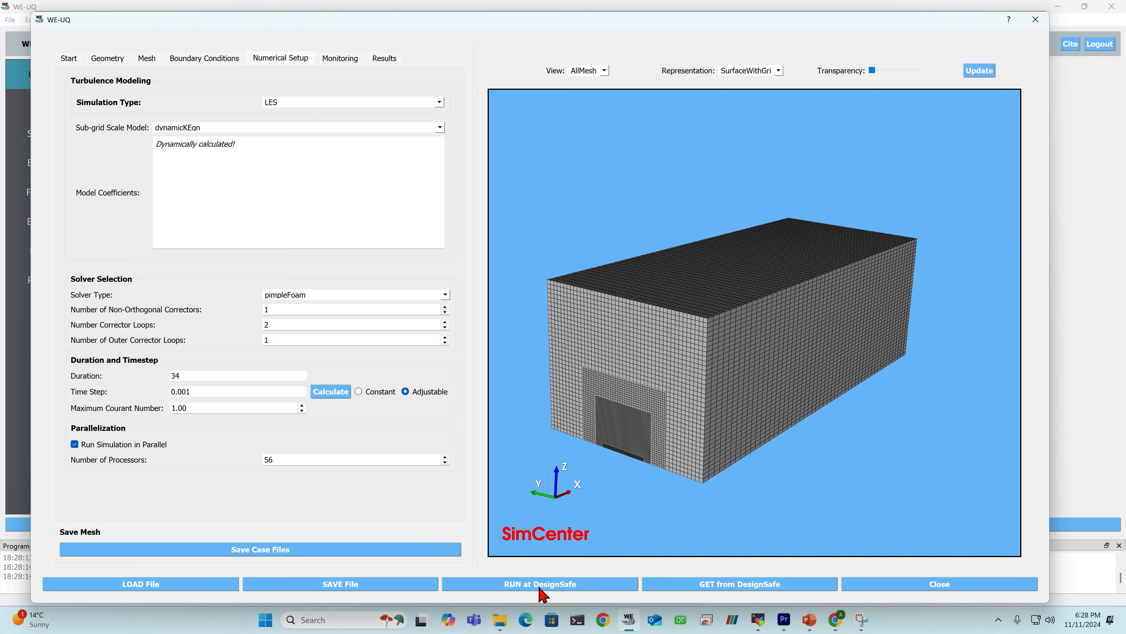
{"action": "left_click", "coordinate": [600, 585]}
{"action": "left_click_drag", "start_coordinate": [534, 246], "coordinate": [541, 149]}
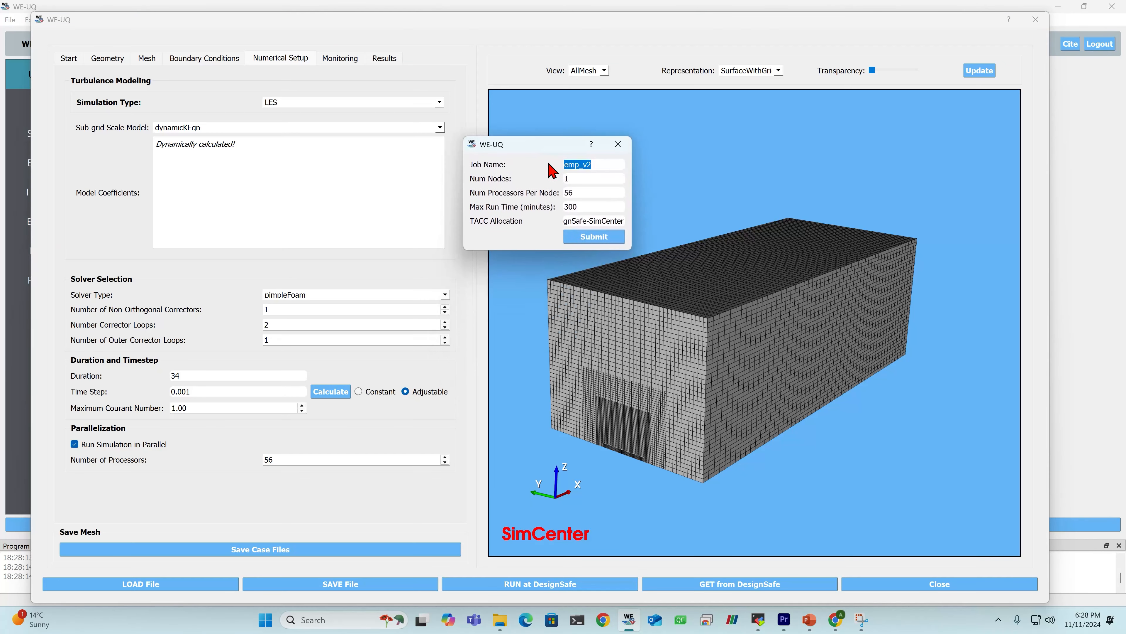
{"action": "double_click", "coordinate": [603, 164]}
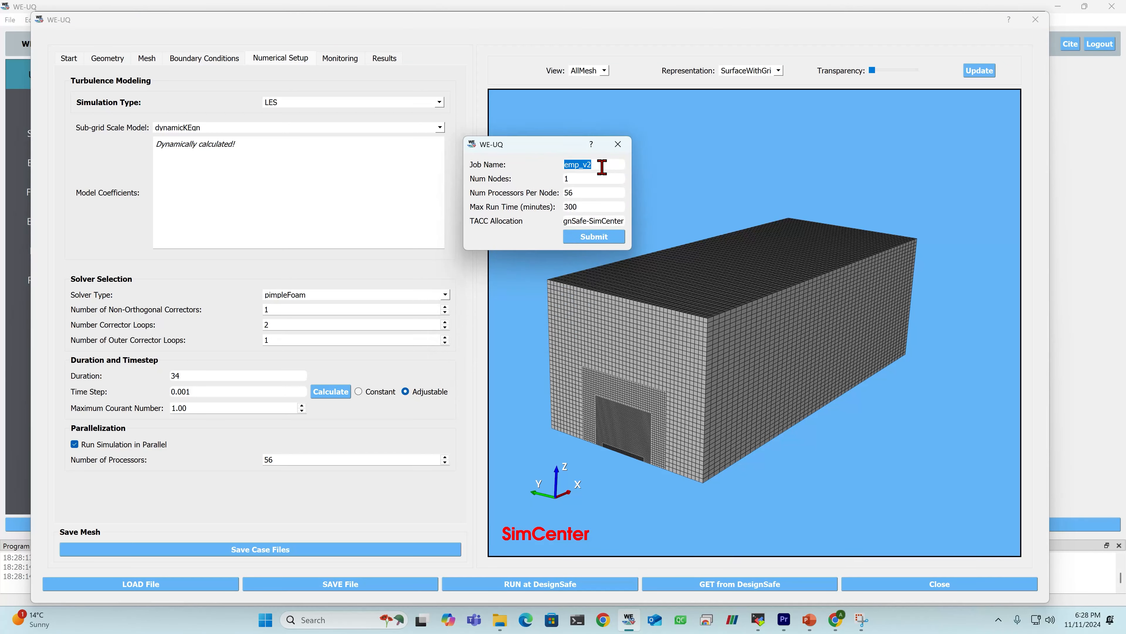
{"action": "double_click", "coordinate": [592, 180]}
{"action": "double_click", "coordinate": [594, 193]}
{"action": "left_click_drag", "start_coordinate": [631, 192], "coordinate": [721, 191]}
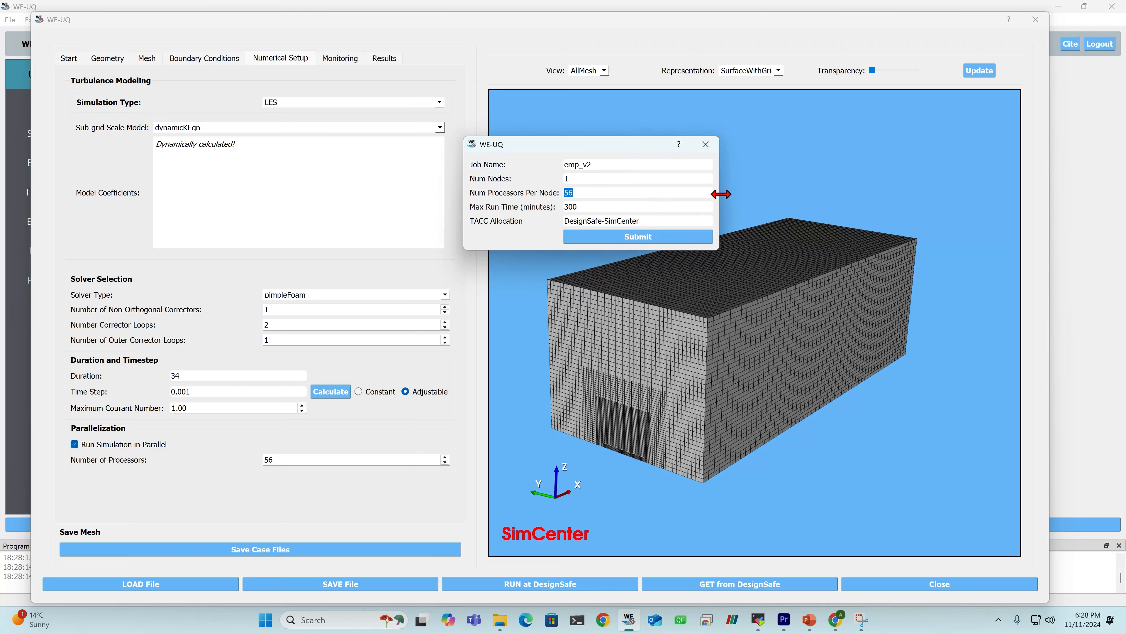
{"action": "double_click", "coordinate": [608, 164]}
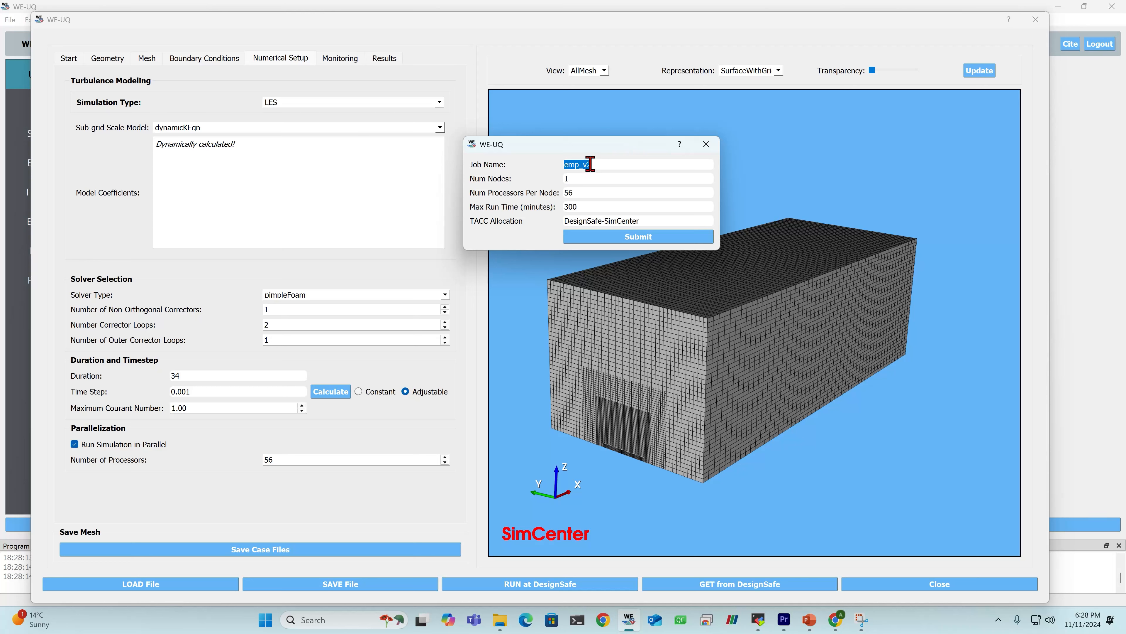
{"action": "left_click", "coordinate": [588, 179]}
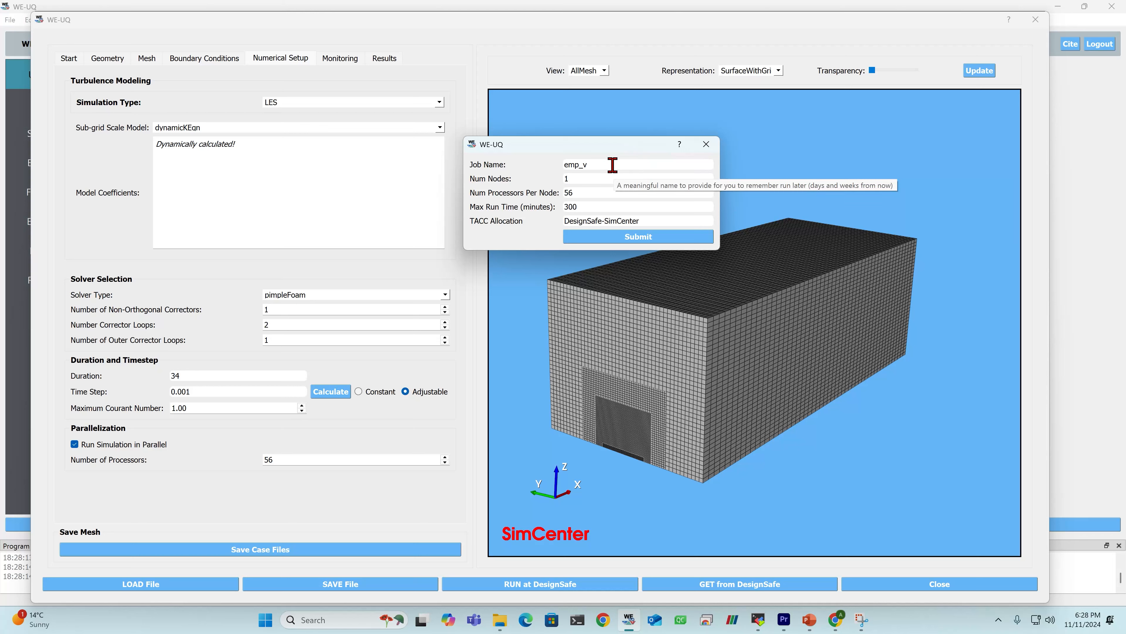
{"action": "type", "text": "3"}
- Review the job's number of nodes, processors per node, maximum run time and TACC allocation
{"action": "double_click", "coordinate": [592, 182]}
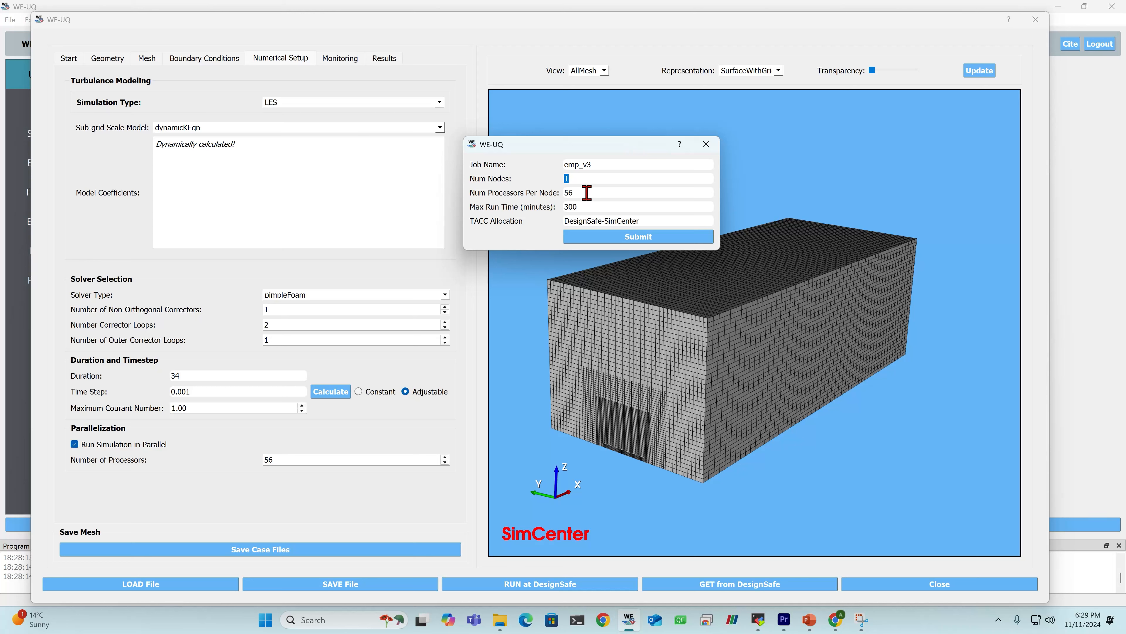
{"action": "left_click", "coordinate": [585, 179]}
{"action": "left_click", "coordinate": [593, 191]}
{"action": "left_click_drag", "start_coordinate": [593, 192], "coordinate": [557, 190]}
{"action": "left_click", "coordinate": [580, 192]}
{"action": "double_click", "coordinate": [594, 206]}
{"action": "key", "text": "Tab"}
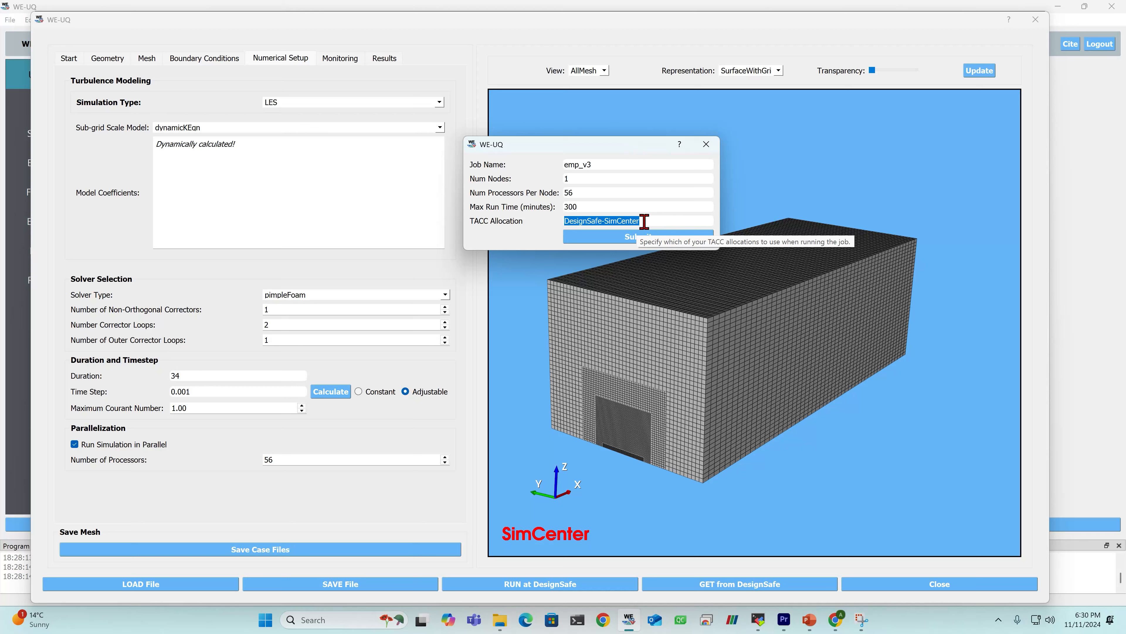
- Submit the emp_v3 job to DesignSafe using the DesignSafe-SimCenter allocation
{"action": "double_click", "coordinate": [667, 220]}
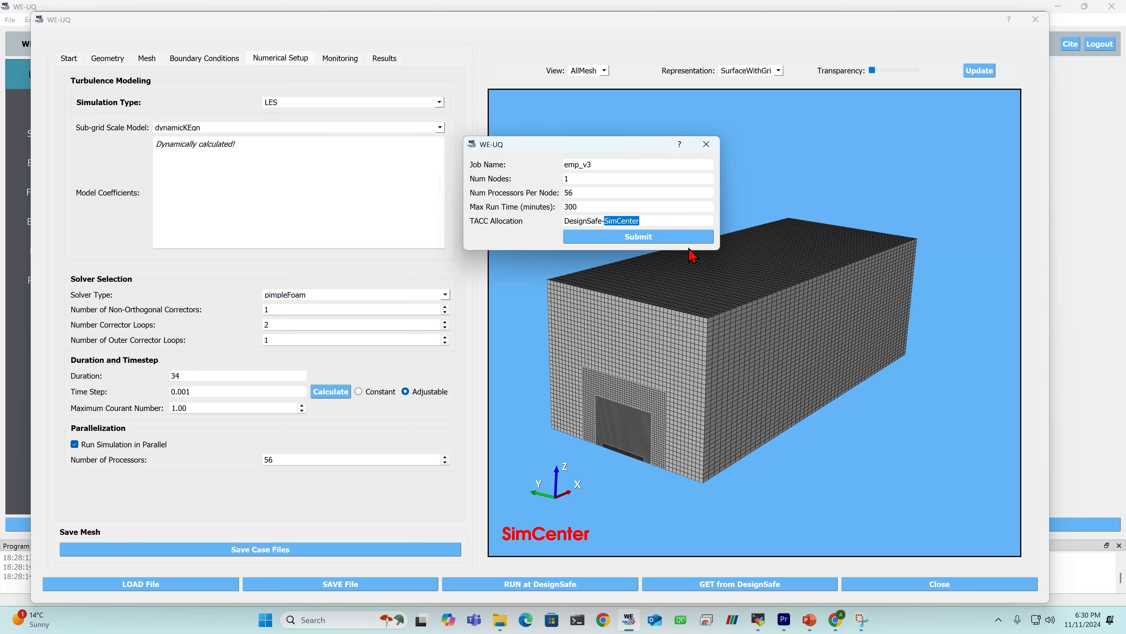
{"action": "left_click", "coordinate": [653, 237]}
{"action": "left_click", "coordinate": [654, 237]}
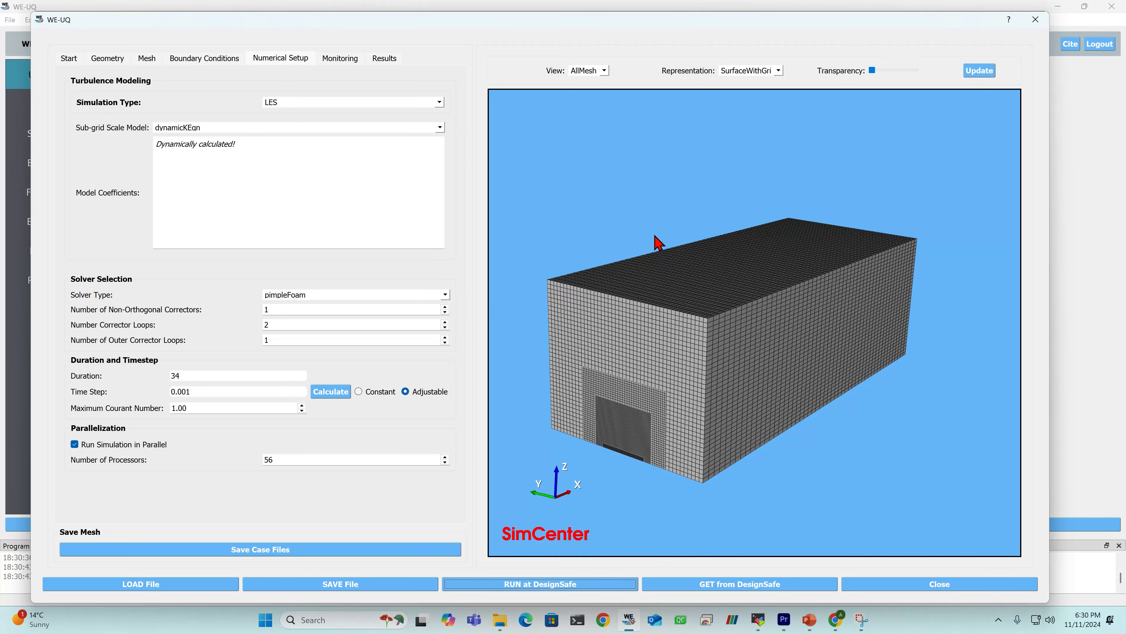
{"action": "left_click_drag", "start_coordinate": [596, 22], "coordinate": [593, 20]}
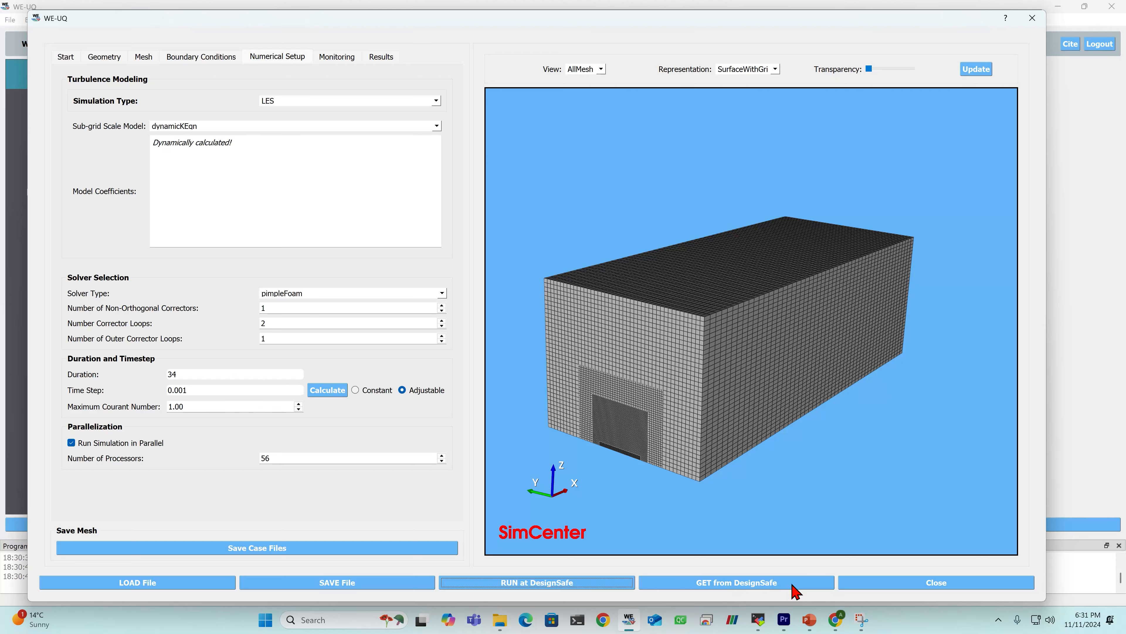
- Bring up the list of DesignSafe jobs, enlarge its window and refresh the status of job emp_v3
{"action": "left_click", "coordinate": [779, 586]}
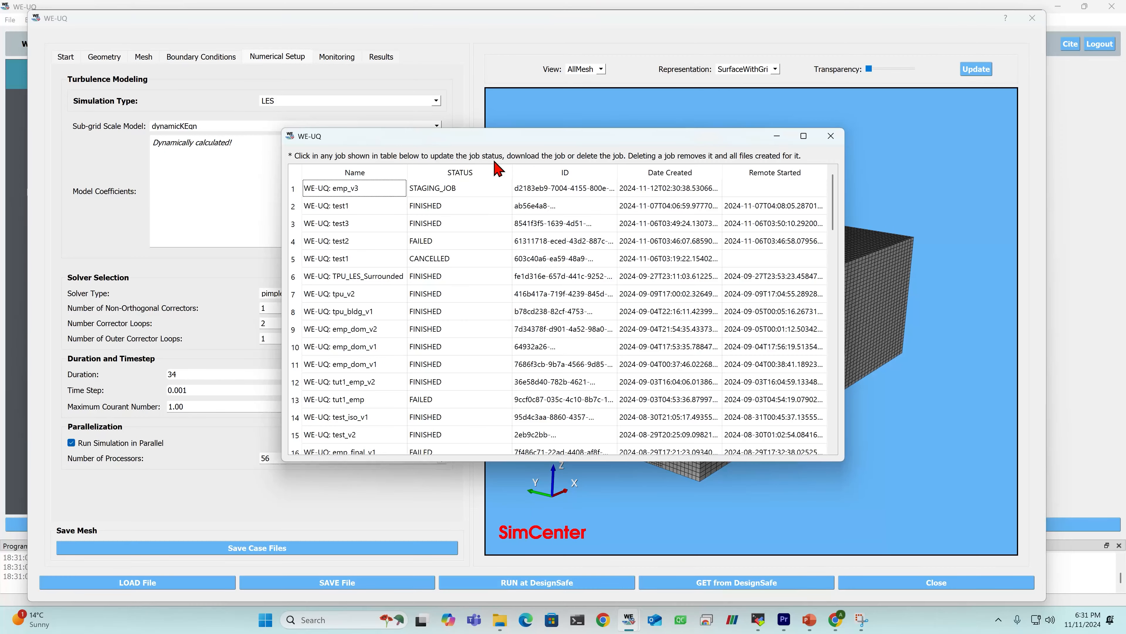
{"action": "left_click_drag", "start_coordinate": [564, 138], "coordinate": [527, 97]}
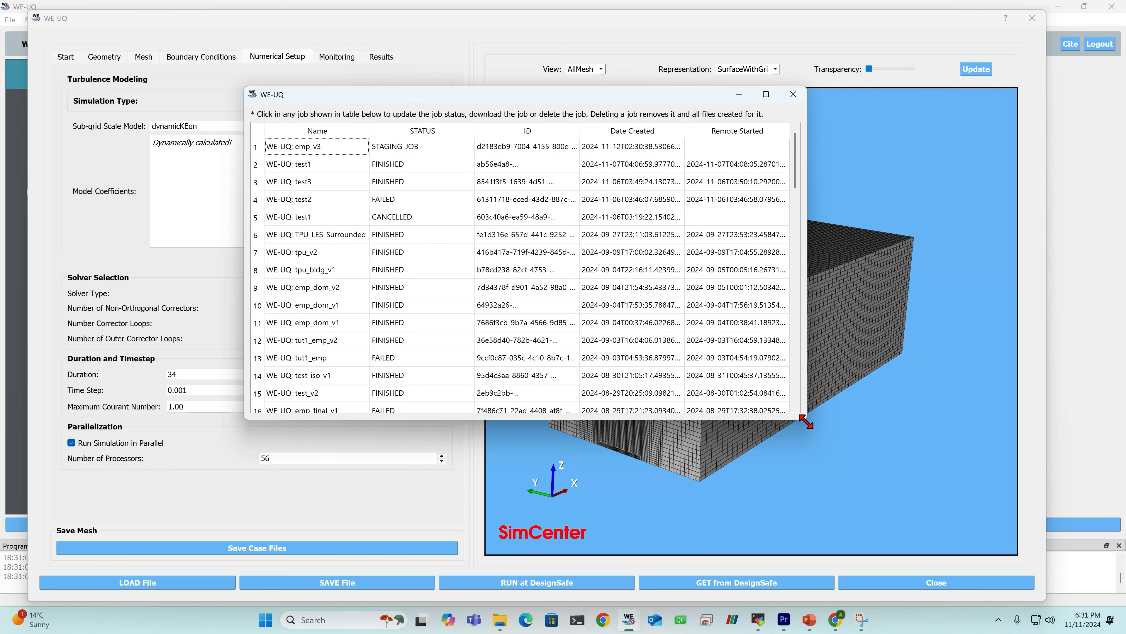
{"action": "left_click_drag", "start_coordinate": [806, 419], "coordinate": [890, 466]}
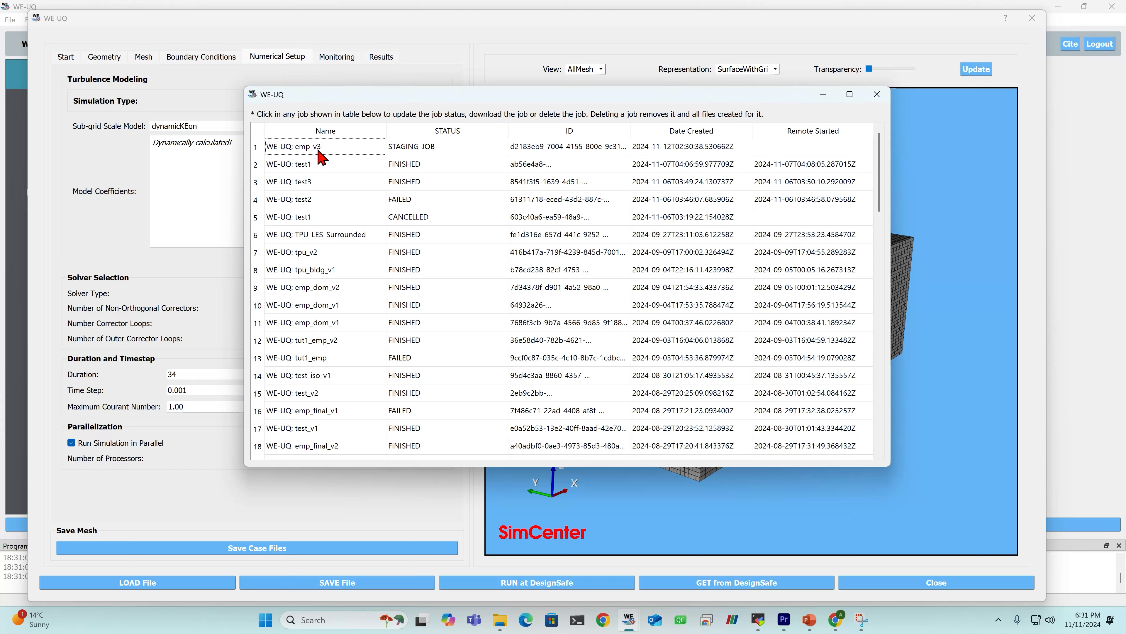
{"action": "left_click", "coordinate": [332, 150]}
{"action": "right_click", "coordinate": [332, 150]}
{"action": "right_click", "coordinate": [430, 147]}
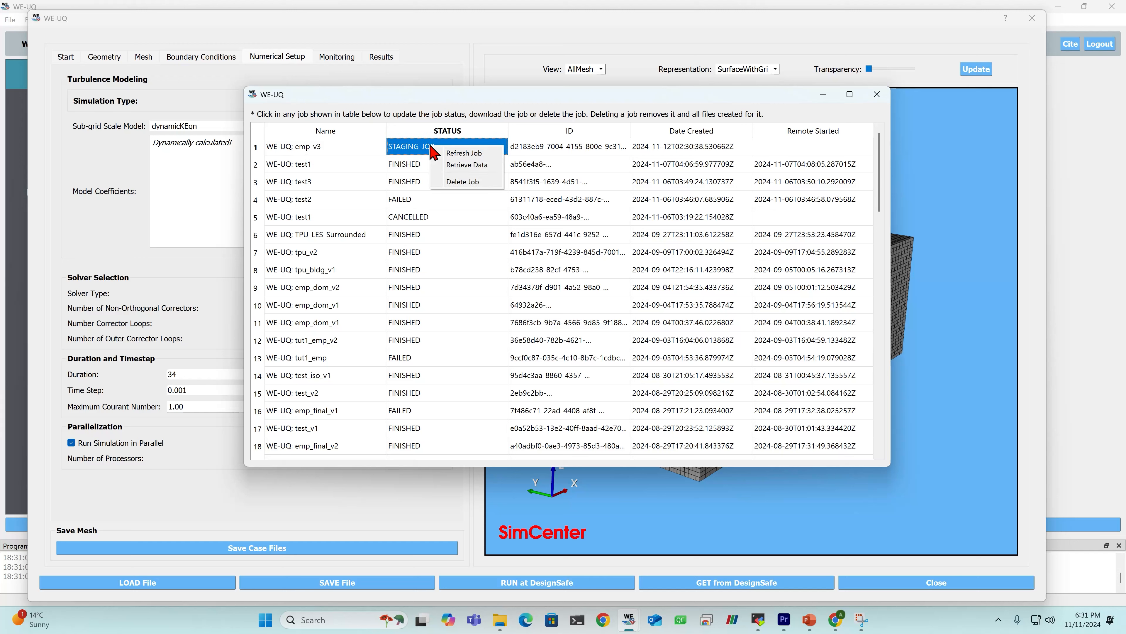
{"action": "left_click", "coordinate": [457, 153]}
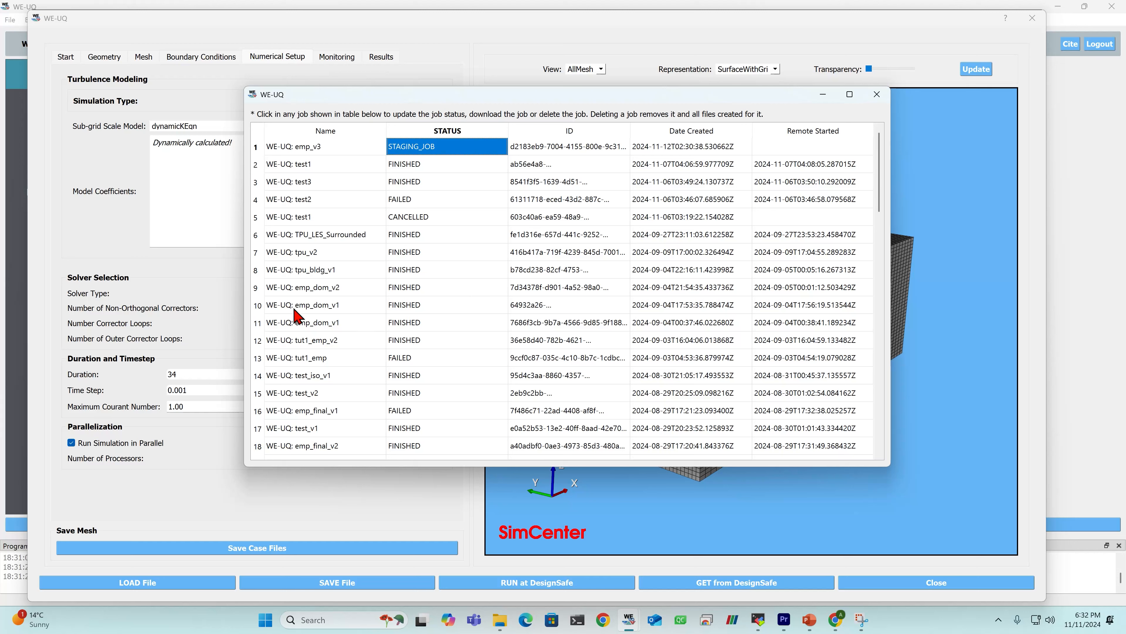
- Retrieve the results data of the finished job emp_dom_v2 from DesignSafe
{"action": "left_click", "coordinate": [315, 293]}
{"action": "right_click", "coordinate": [315, 293]}
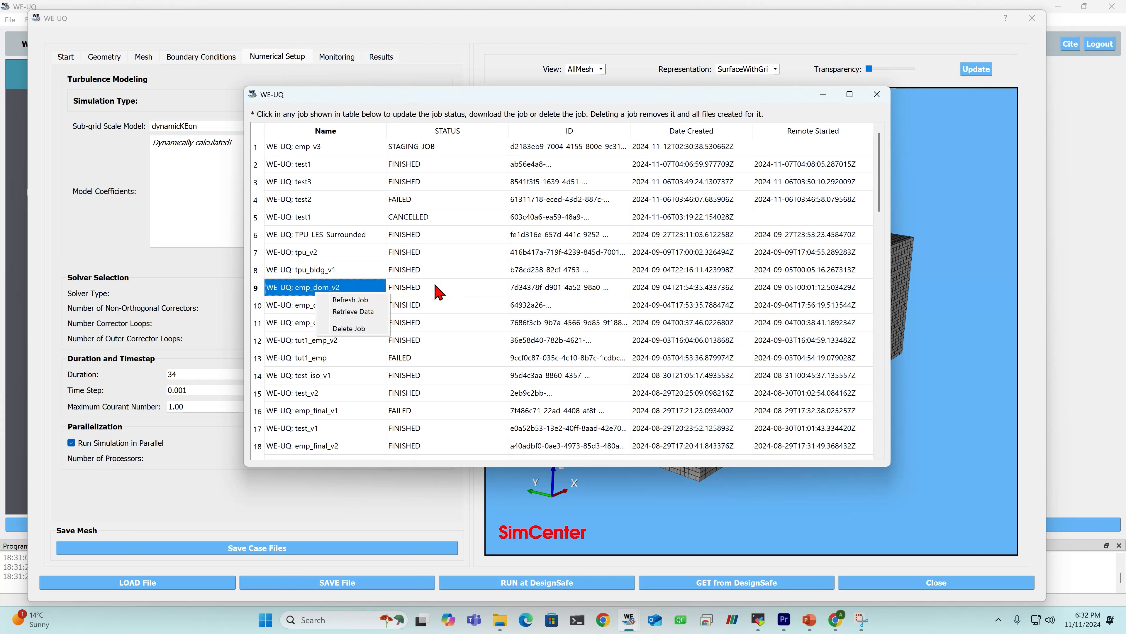
{"action": "right_click", "coordinate": [422, 289]}
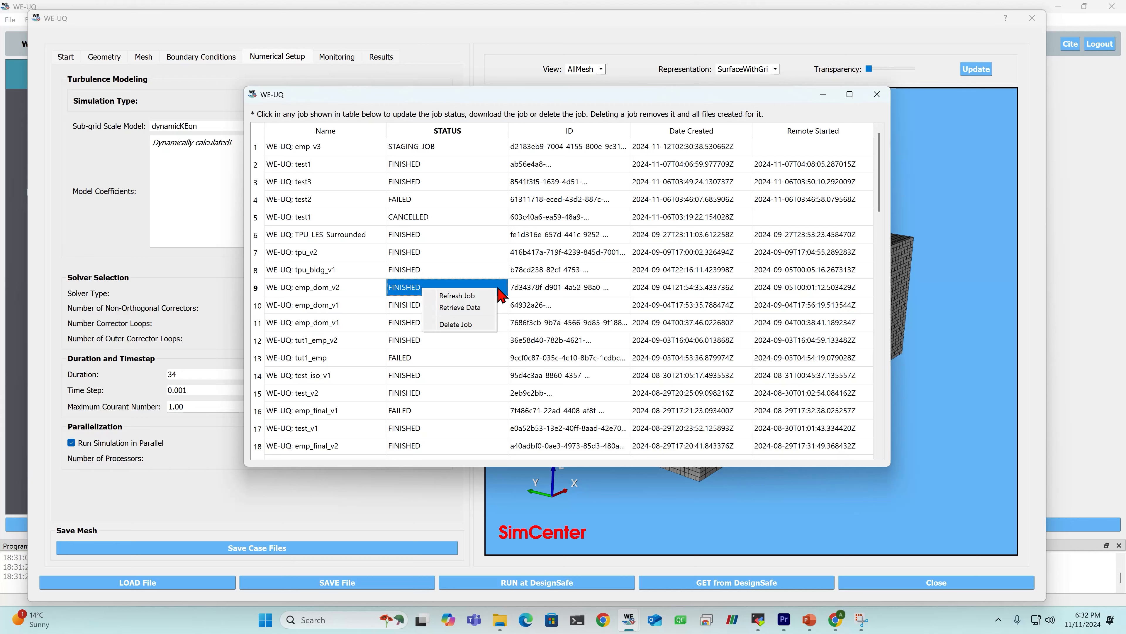
{"action": "left_click", "coordinate": [467, 311]}
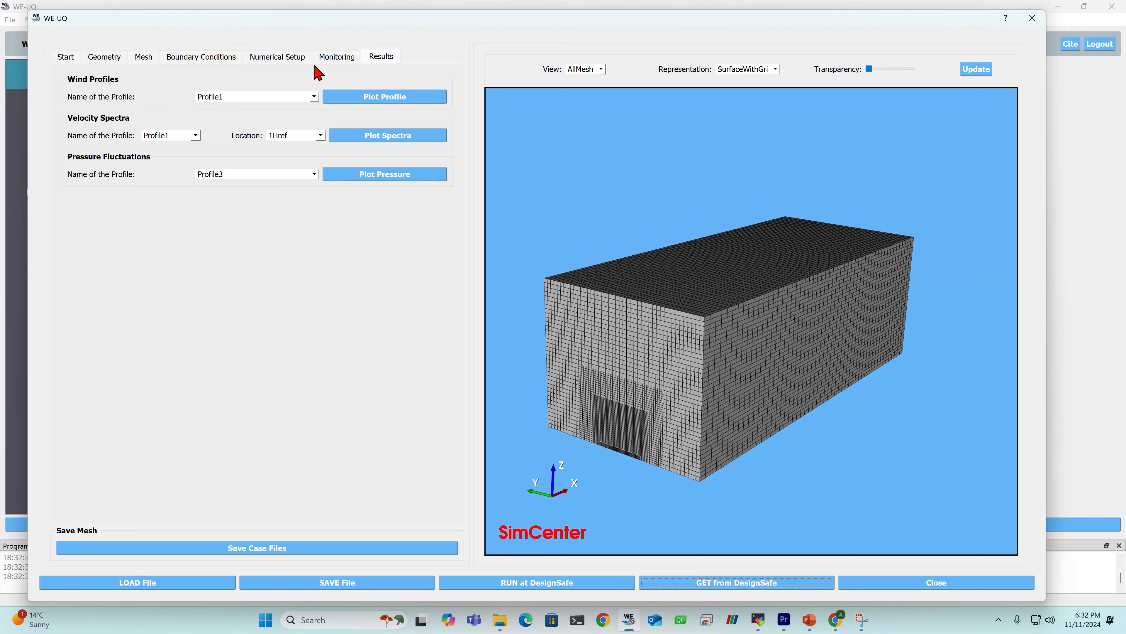
- Check the line probes defined for monitoring, then plot the wind profiles of Profile1, inspect the curves and close the plot
{"action": "left_click", "coordinate": [343, 63]}
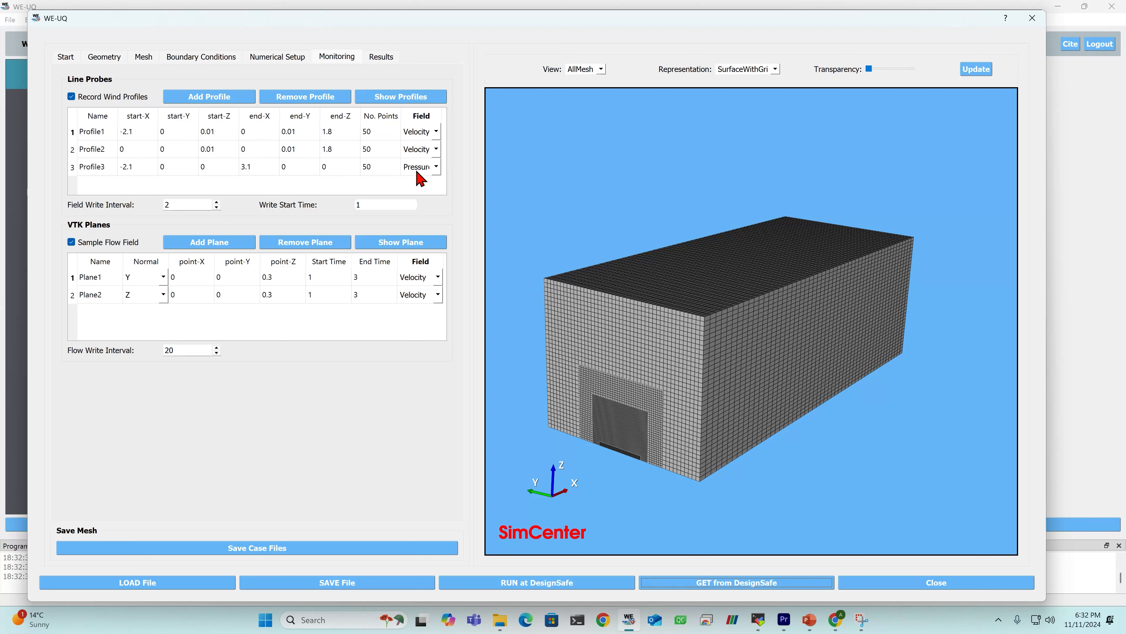
{"action": "left_click", "coordinate": [380, 56]}
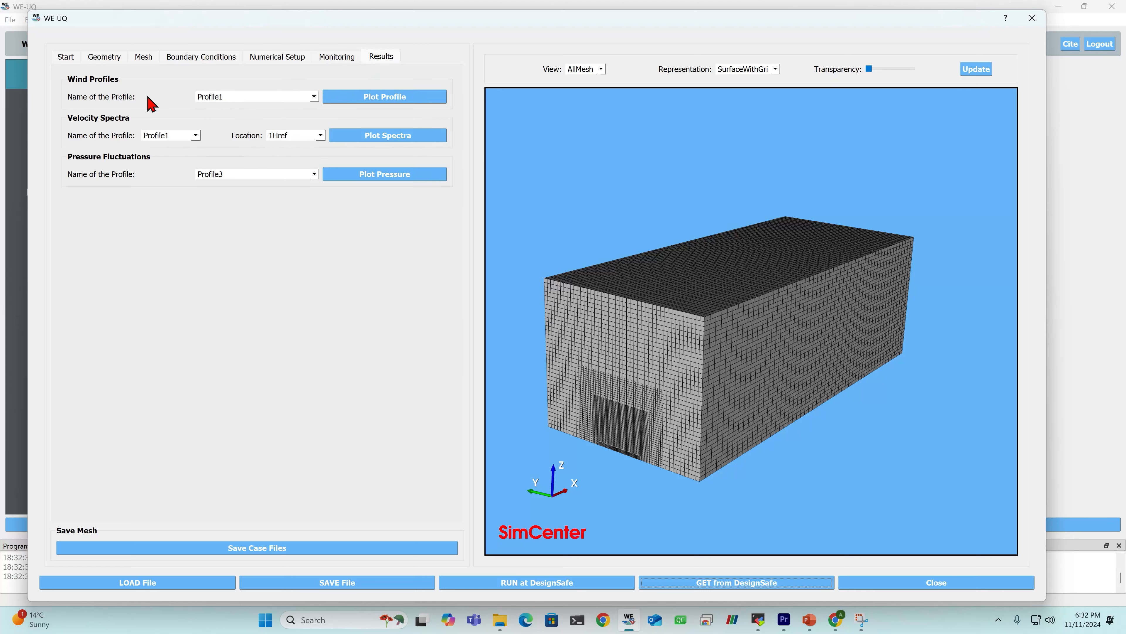
{"action": "left_click", "coordinate": [239, 96]}
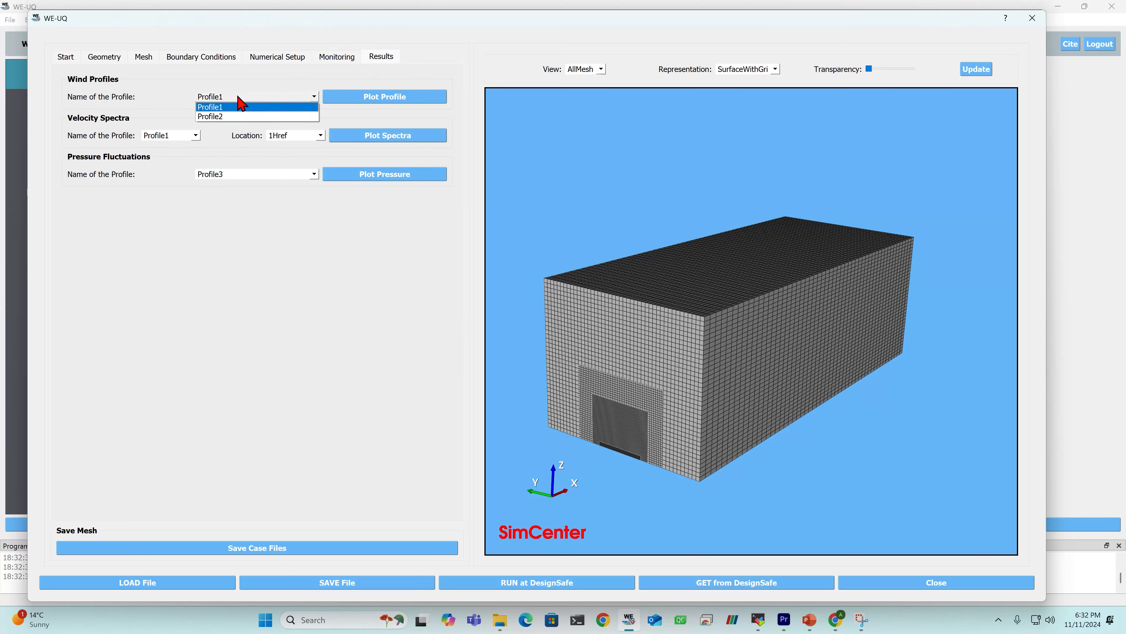
{"action": "left_click", "coordinate": [229, 108]}
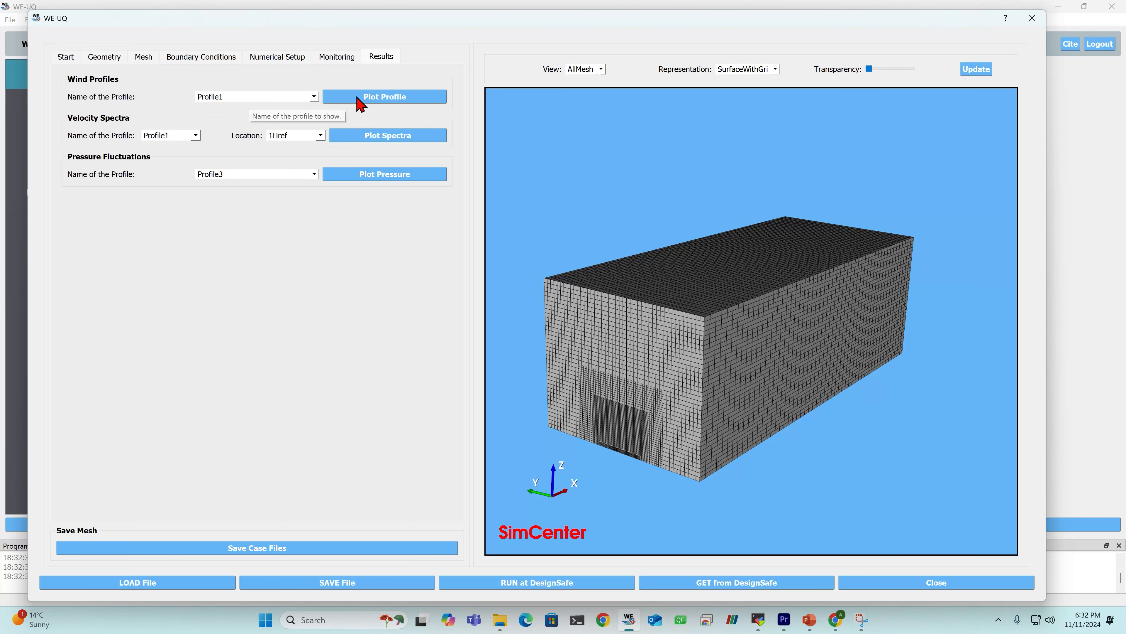
{"action": "left_click", "coordinate": [384, 97]}
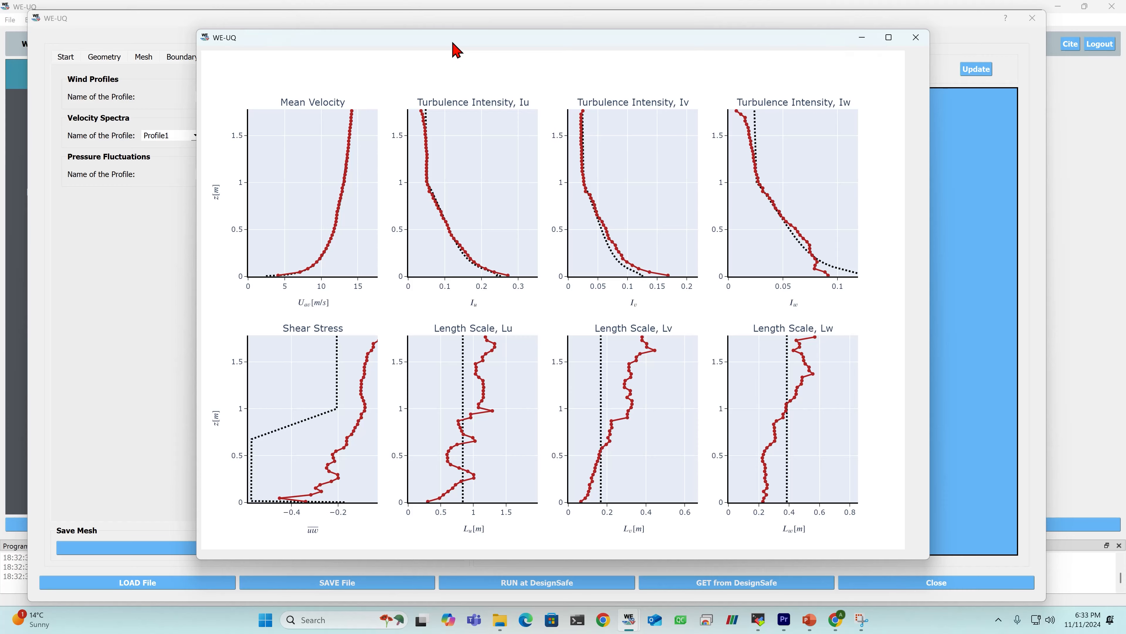
{"action": "left_click_drag", "start_coordinate": [457, 49], "coordinate": [437, 47]}
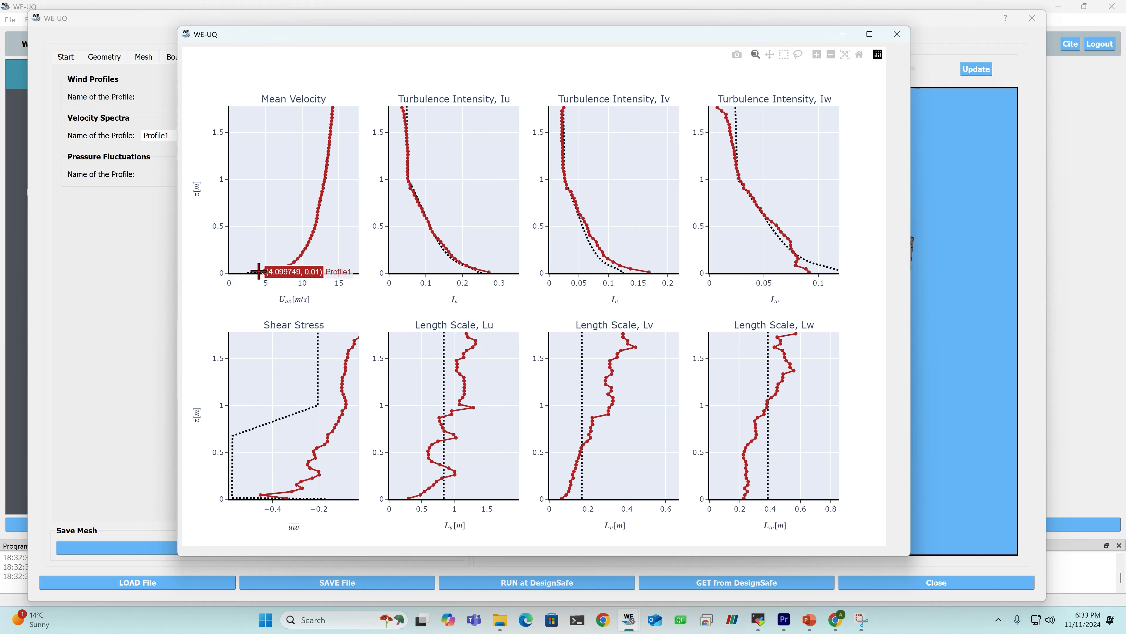
{"action": "mouse_move", "coordinate": [320, 210]}
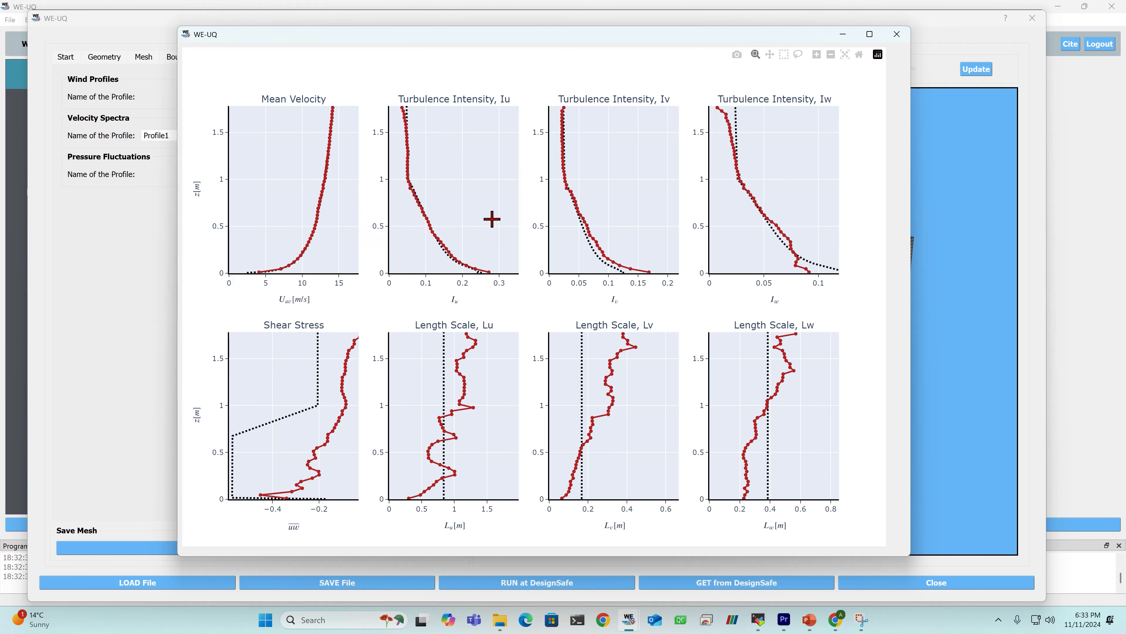
{"action": "mouse_move", "coordinate": [468, 268]}
{"action": "left_click", "coordinate": [896, 34]}
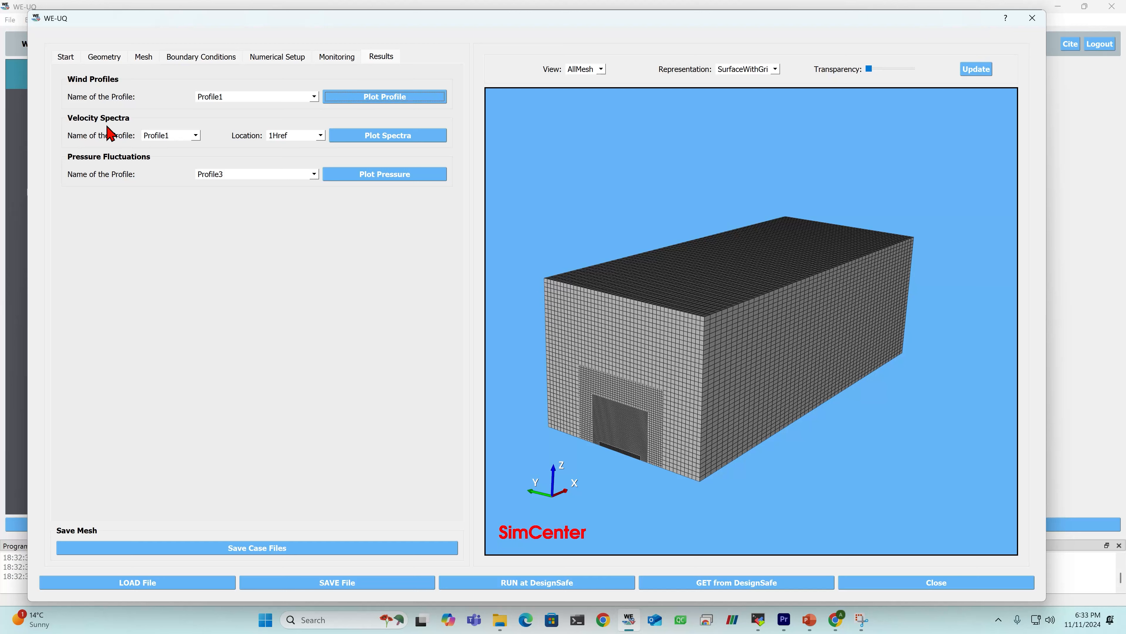
- Keep Profile1 for the velocity spectra, view the location options and check the reference height in the wind characteristics
{"action": "left_click", "coordinate": [171, 138]}
{"action": "left_click", "coordinate": [171, 138]}
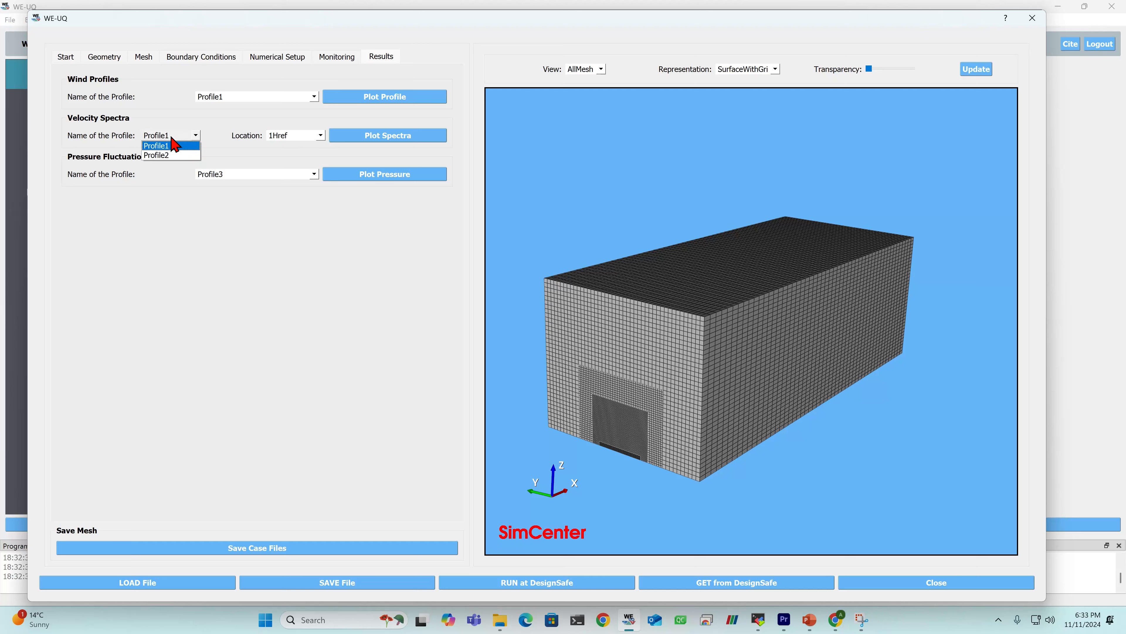
{"action": "left_click", "coordinate": [172, 146]}
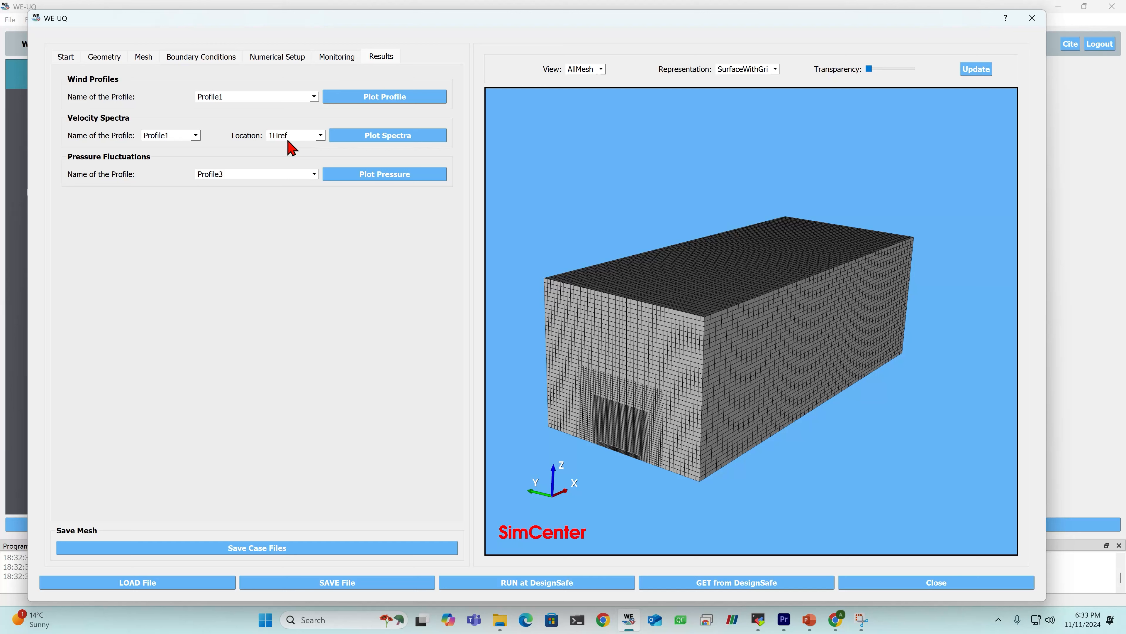
{"action": "left_click", "coordinate": [291, 144]}
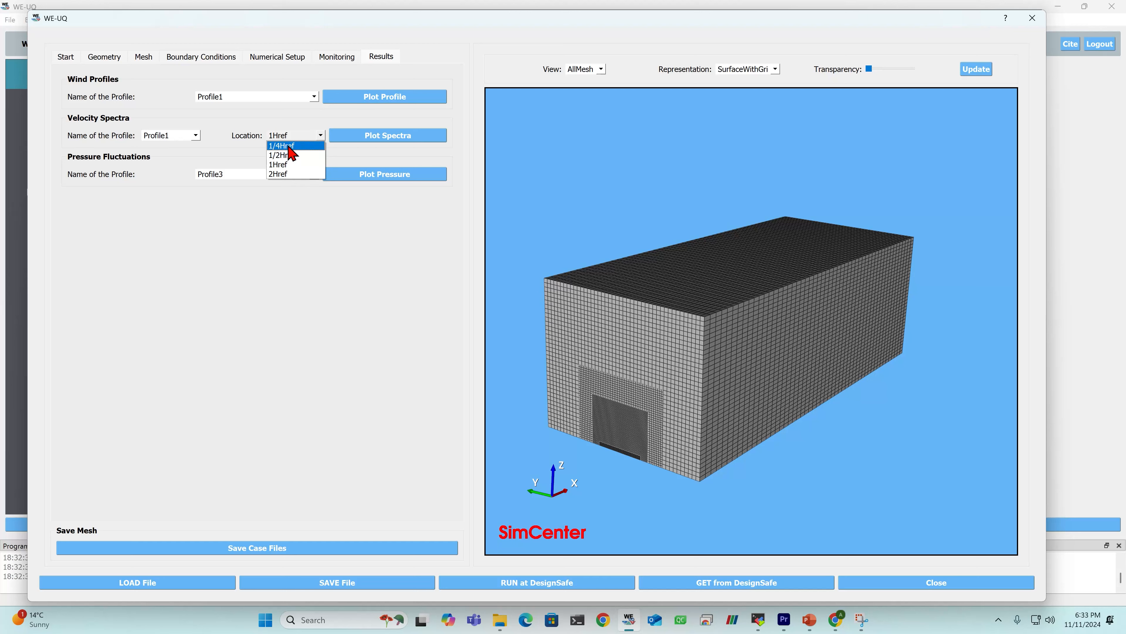
{"action": "left_click", "coordinate": [265, 57]}
{"action": "left_click", "coordinate": [265, 57]}
{"action": "left_click", "coordinate": [215, 58]}
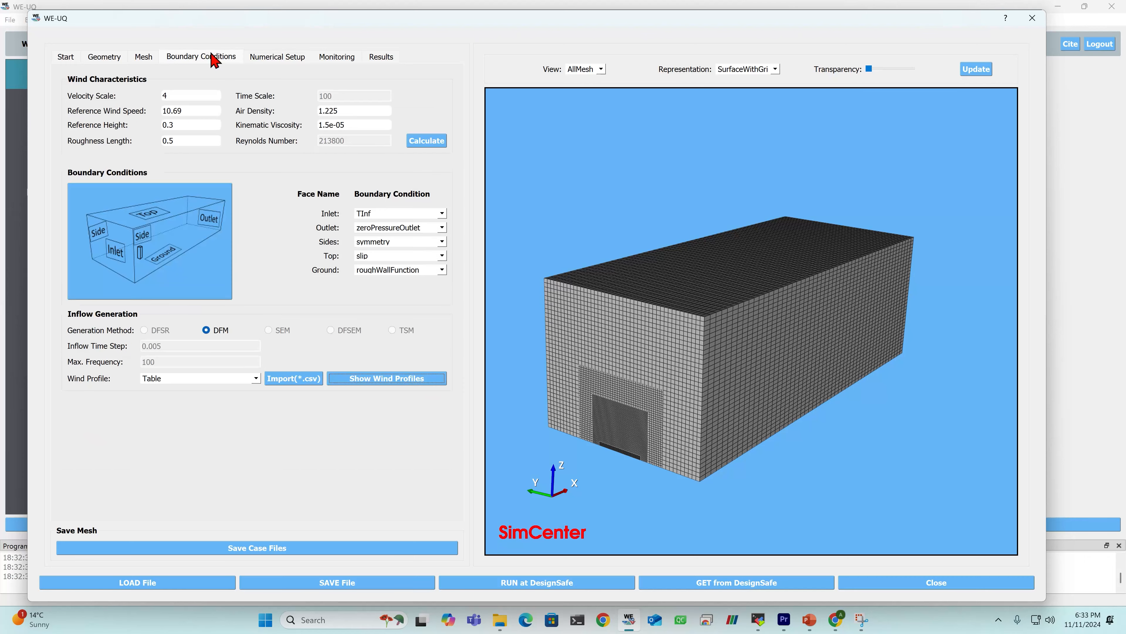
{"action": "left_click", "coordinate": [195, 120]}
{"action": "left_click", "coordinate": [334, 57]}
{"action": "left_click", "coordinate": [383, 58]}
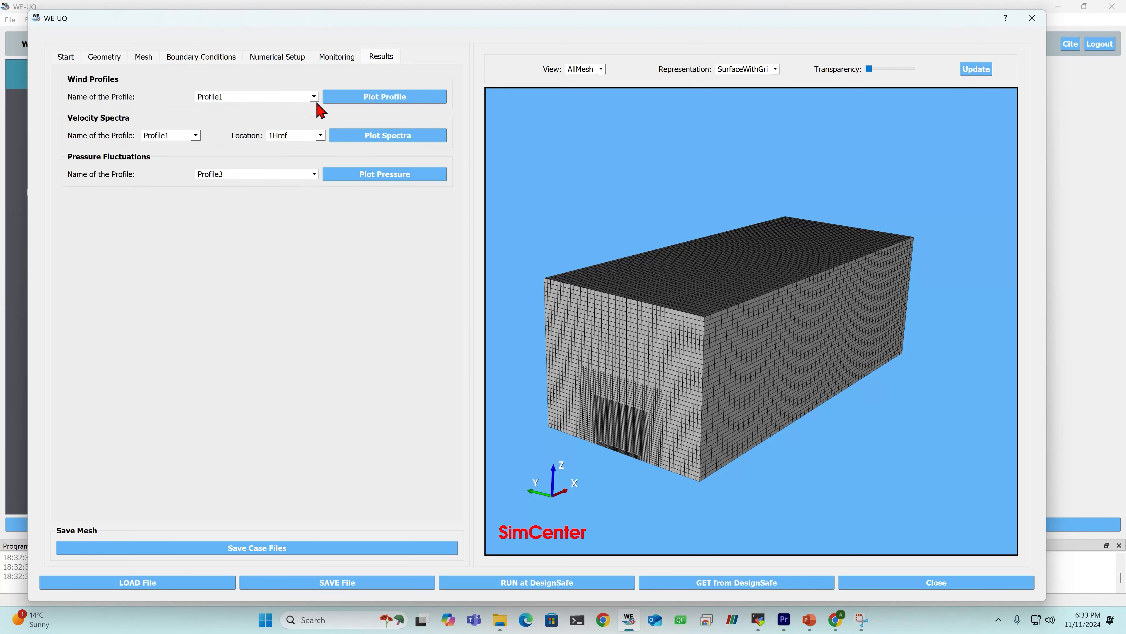
- Plot the velocity spectra of Profile1 at location 1Href, examine the u, v and w components and close the plot
{"action": "left_click", "coordinate": [294, 138]}
{"action": "left_click", "coordinate": [297, 139]}
{"action": "left_click", "coordinate": [387, 138]}
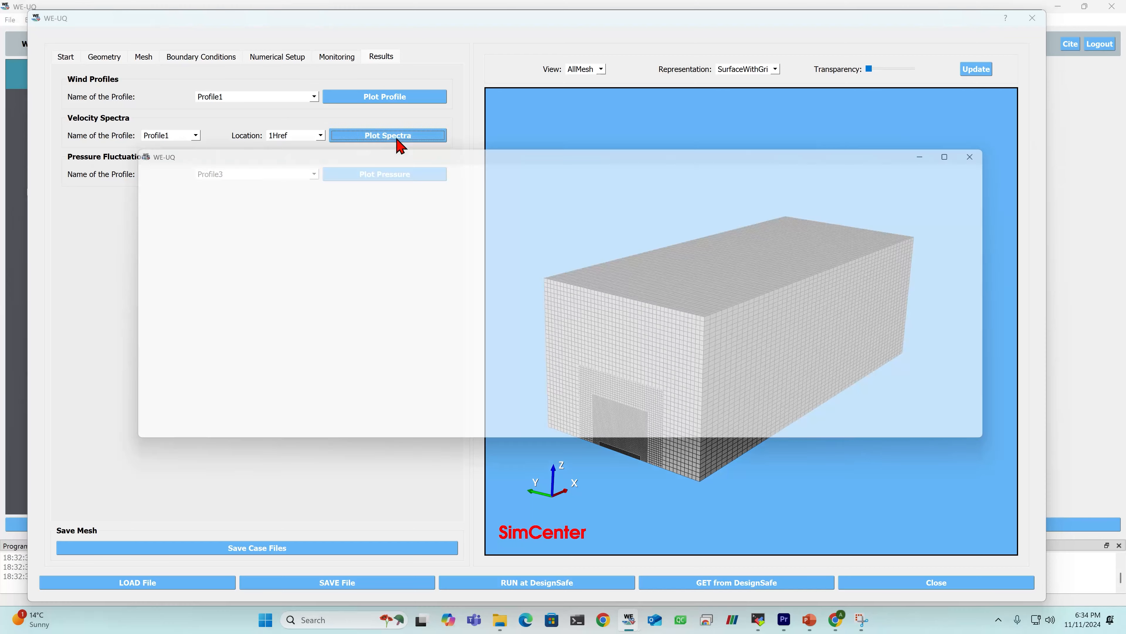
{"action": "mouse_move", "coordinate": [492, 150]}
{"action": "left_mouse_down"}
{"action": "mouse_move", "coordinate": [446, 133]}
{"action": "mouse_move", "coordinate": [481, 154]}
{"action": "left_mouse_up"}
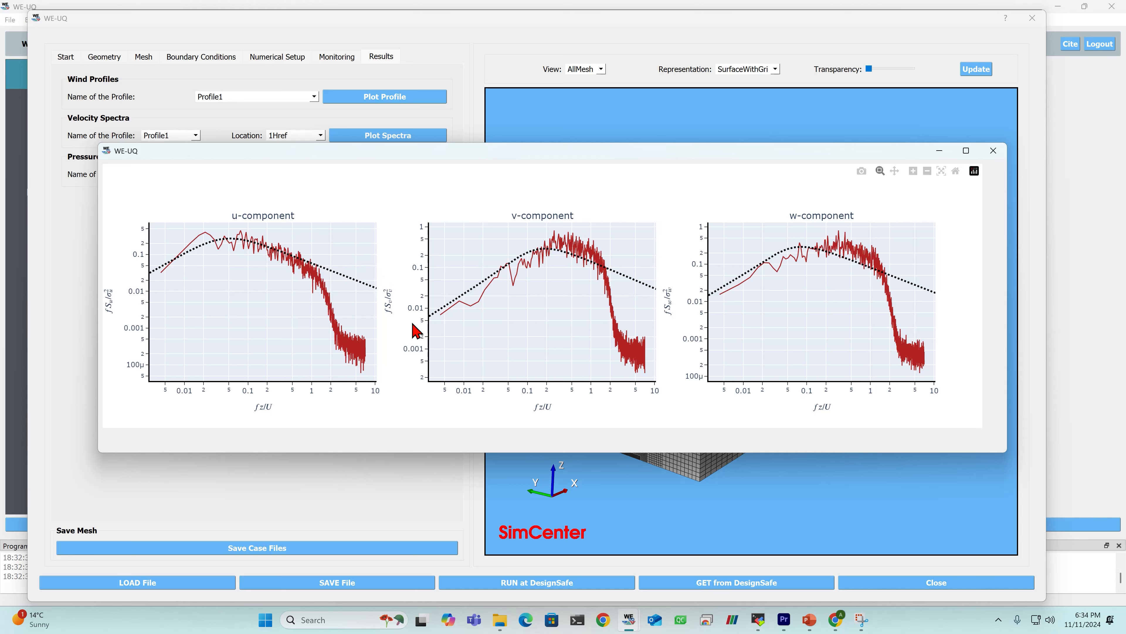
{"action": "left_click", "coordinate": [993, 151]}
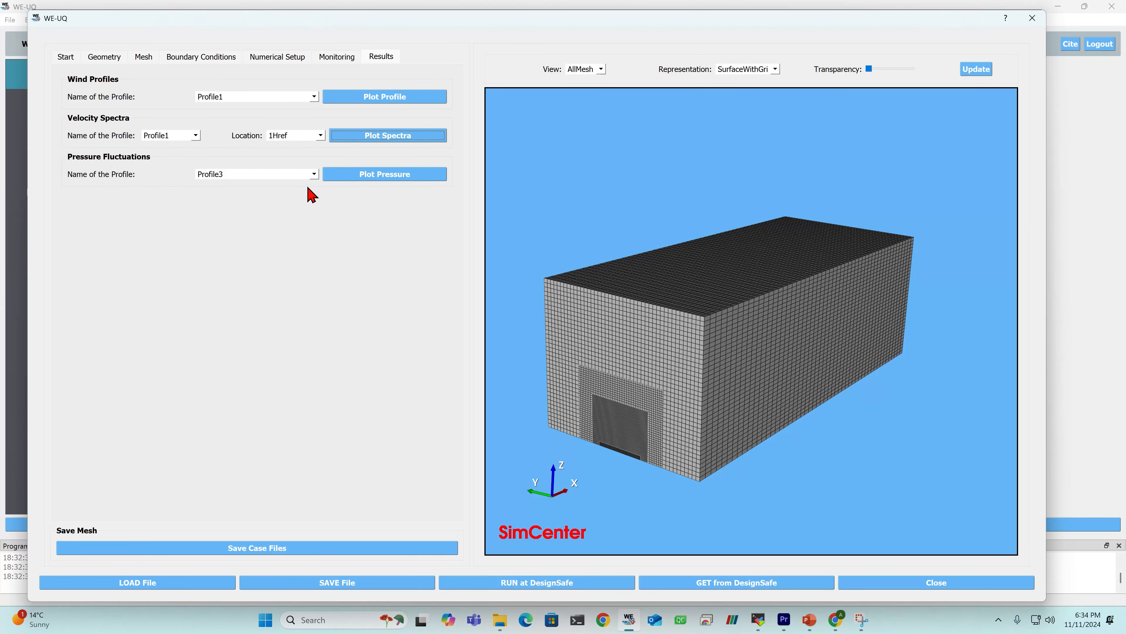
- Plot the pressure fluctuations along Profile3, examine their variation with distance from the inlet and close the plot
{"action": "left_click", "coordinate": [238, 178]}
{"action": "left_click", "coordinate": [234, 190]}
{"action": "left_click", "coordinate": [373, 181]}
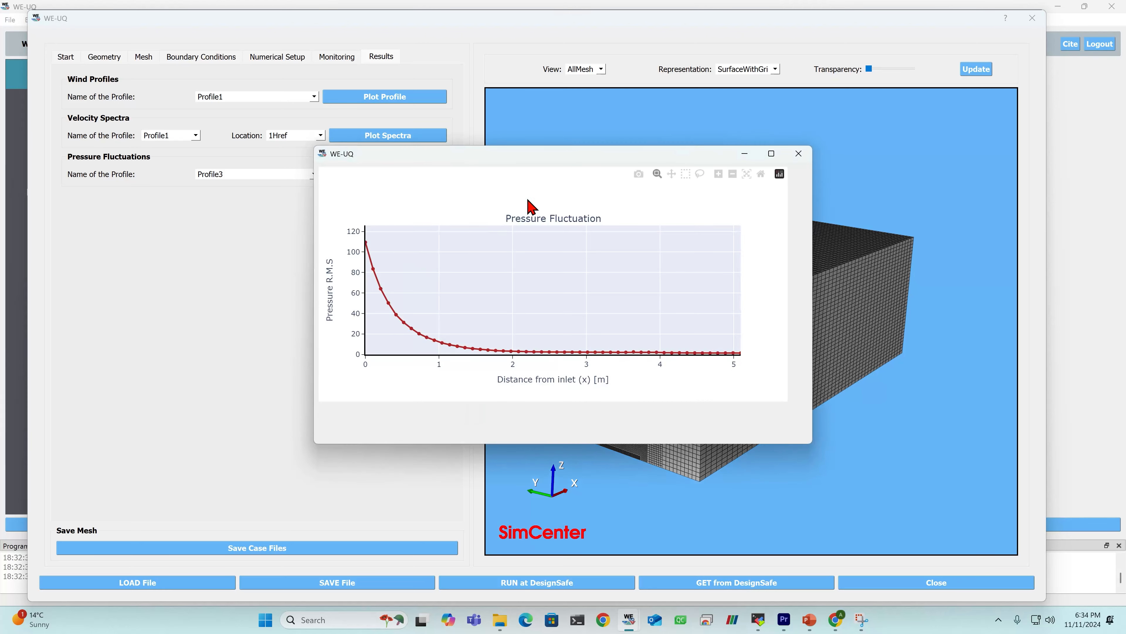
{"action": "left_click_drag", "start_coordinate": [572, 156], "coordinate": [443, 146]}
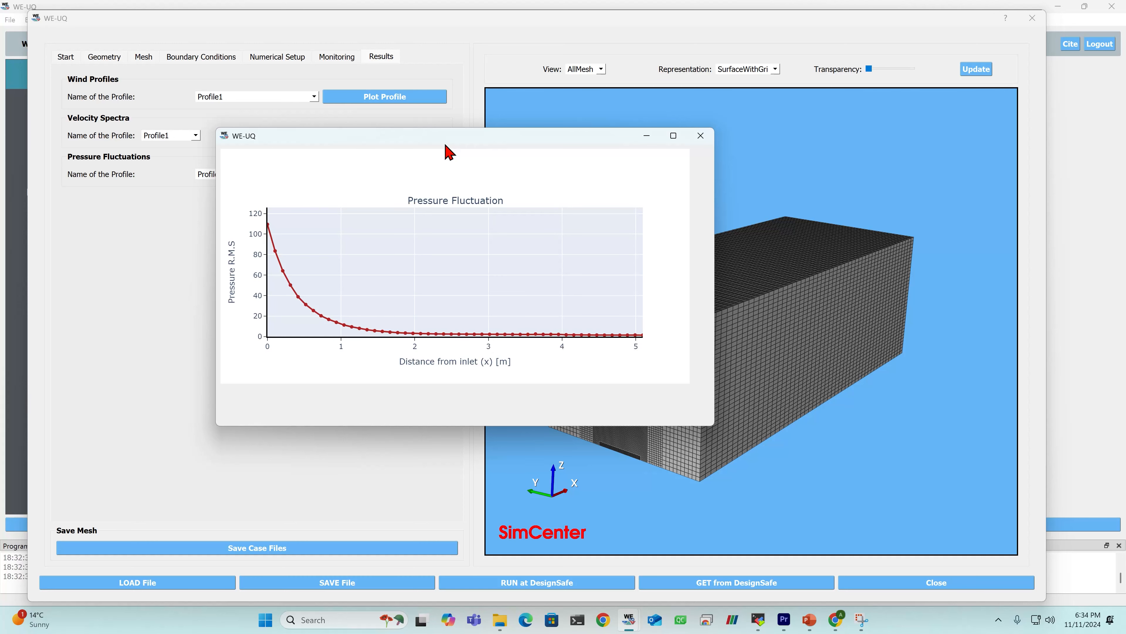
{"action": "left_click_drag", "start_coordinate": [444, 140], "coordinate": [474, 131]}
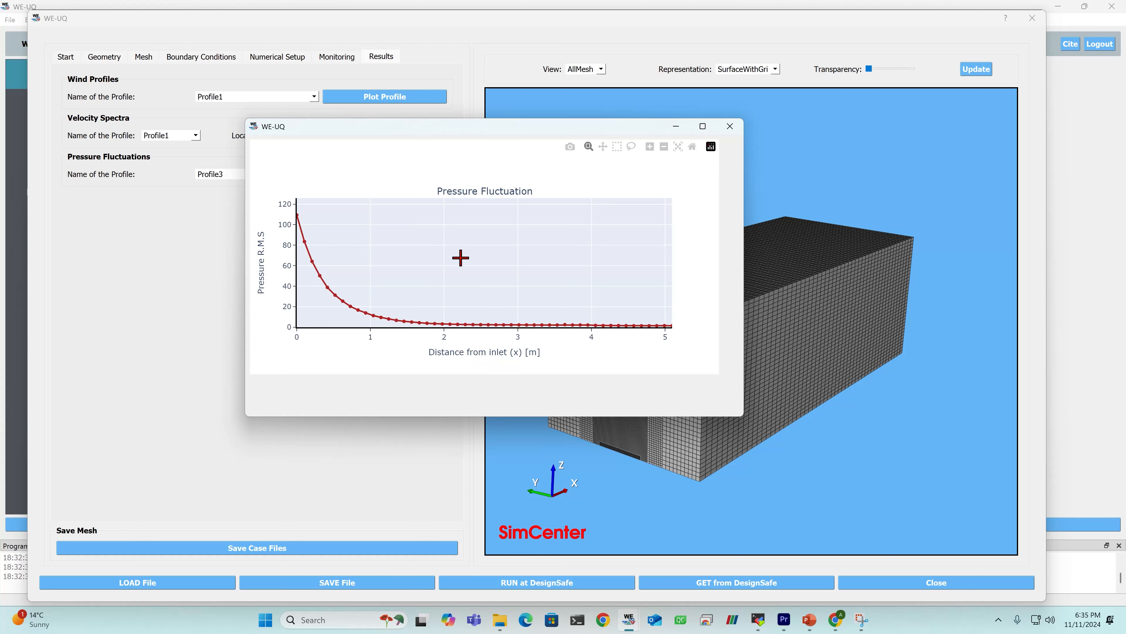
{"action": "left_click", "coordinate": [733, 135]}
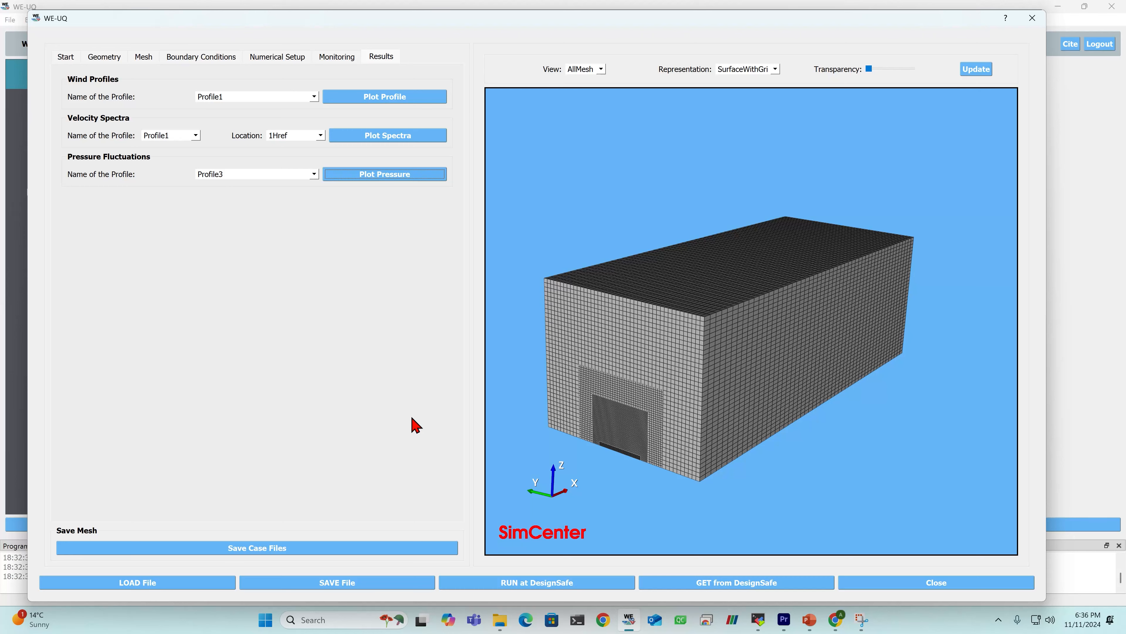
- Go back to the start page and examine the case directory path, including its results folder
{"action": "left_click_drag", "start_coordinate": [797, 307], "coordinate": [777, 320]}
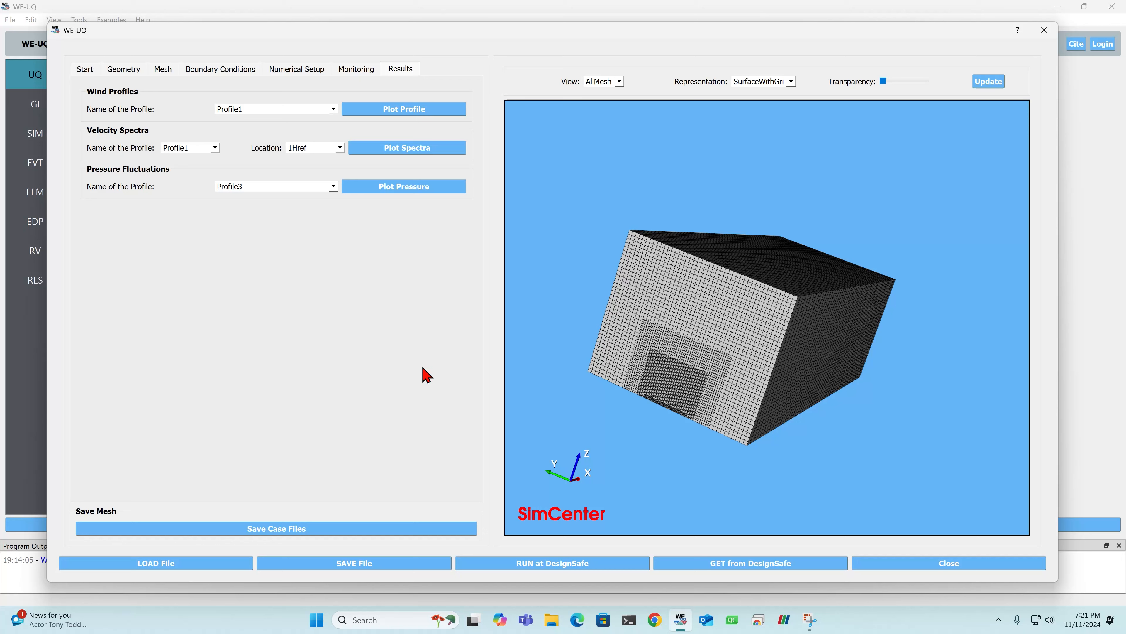
{"action": "left_click", "coordinate": [86, 73]}
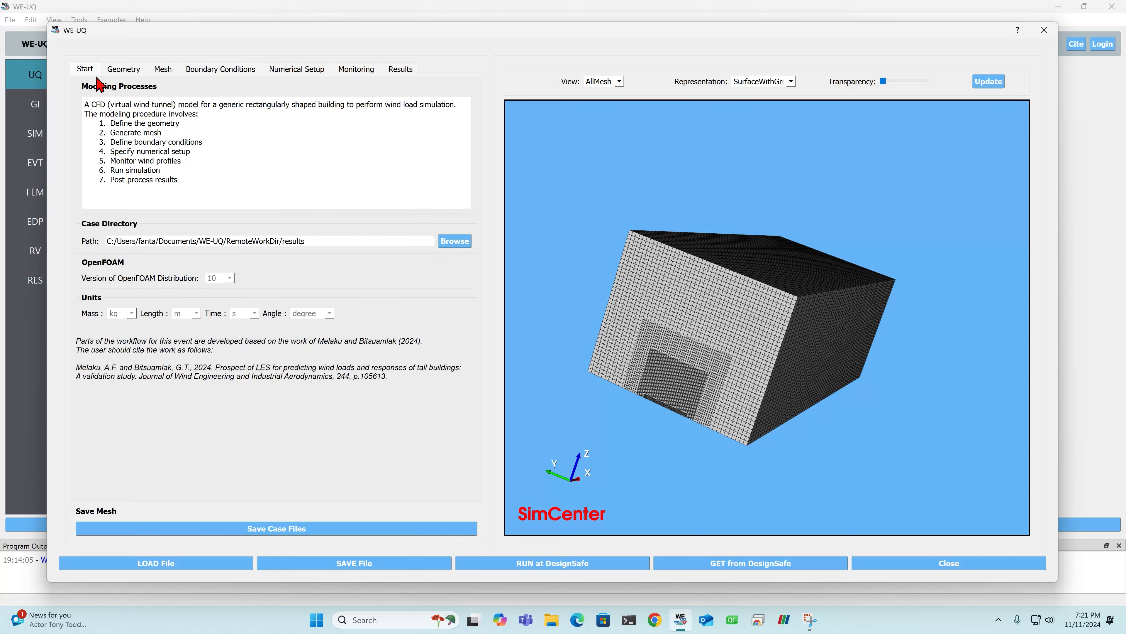
{"action": "triple_click", "coordinate": [349, 242]}
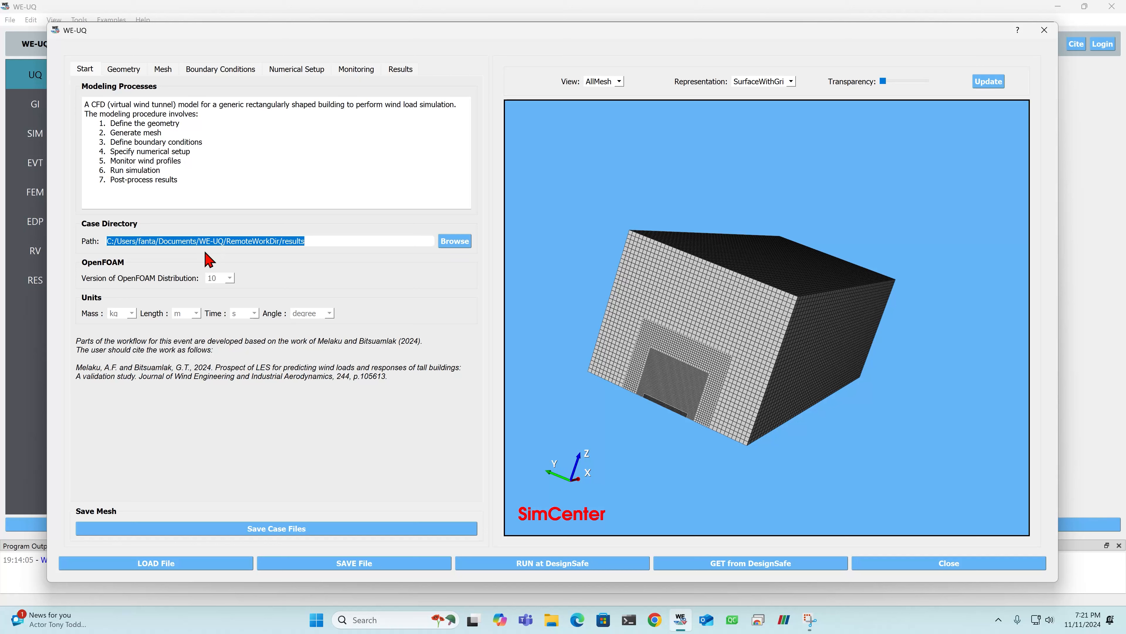
{"action": "triple_click", "coordinate": [344, 242]}
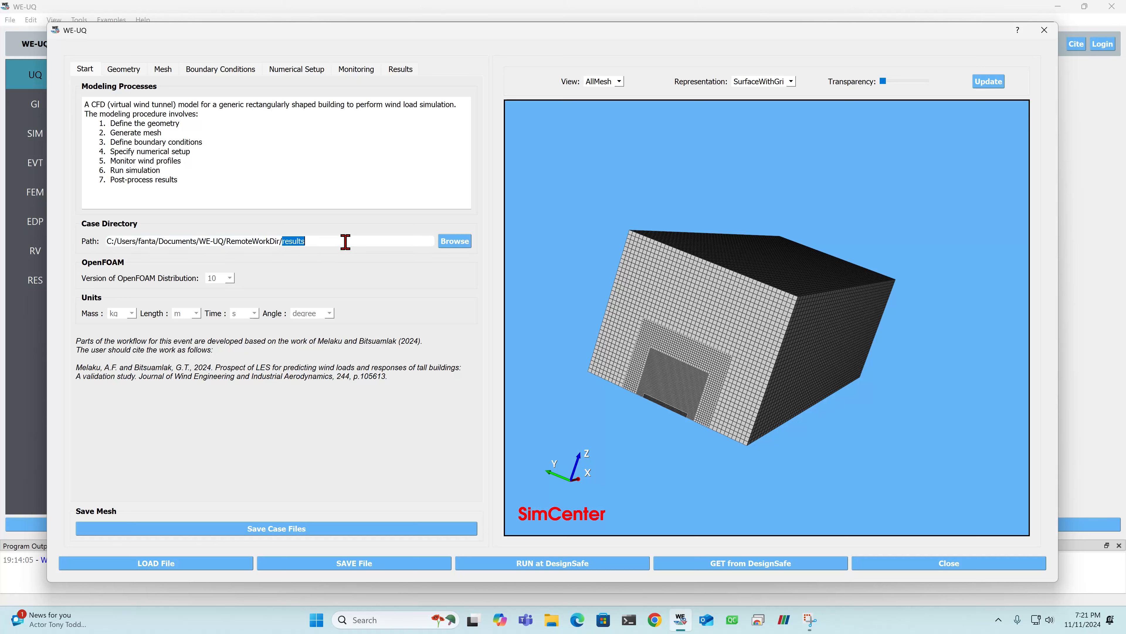
- Copy the full case directory path, close the wind tunnel setup window and switch to ParaView
{"action": "triple_click", "coordinate": [347, 241]}
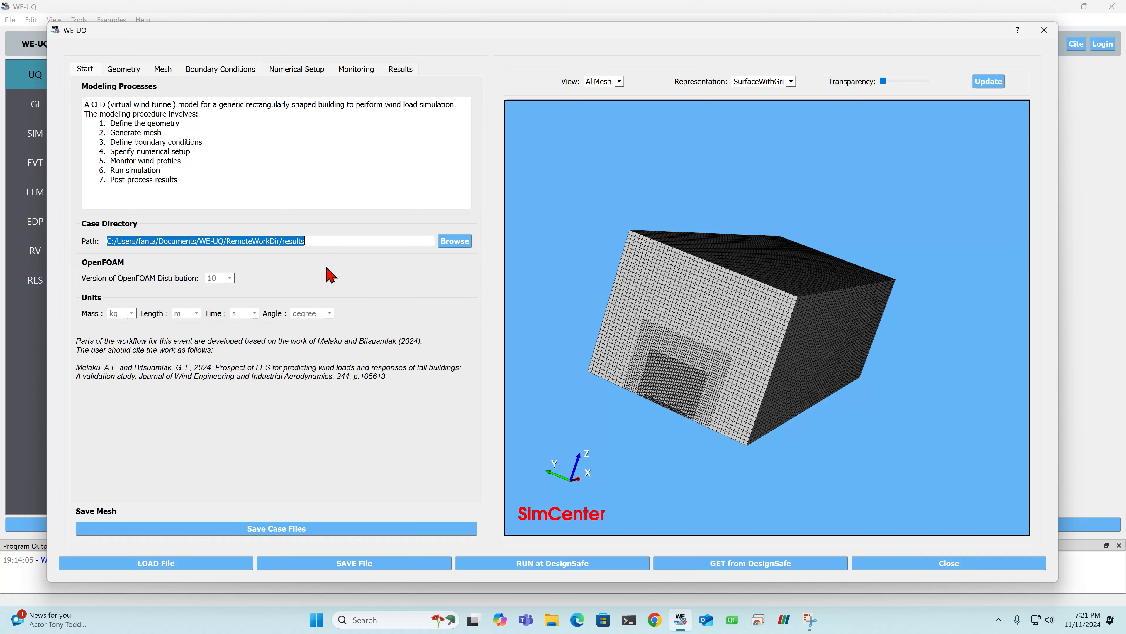
{"action": "triple_click", "coordinate": [334, 237]}
{"action": "key", "text": "ctrl+c"}
{"action": "left_click", "coordinate": [1044, 29]}
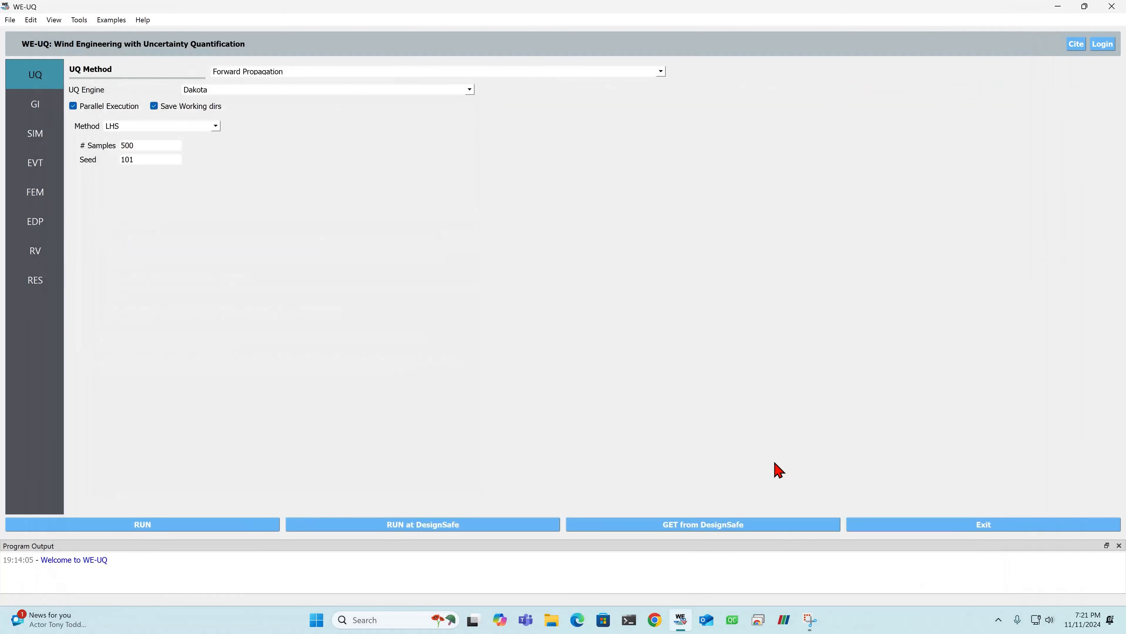
{"action": "left_click", "coordinate": [784, 619]}
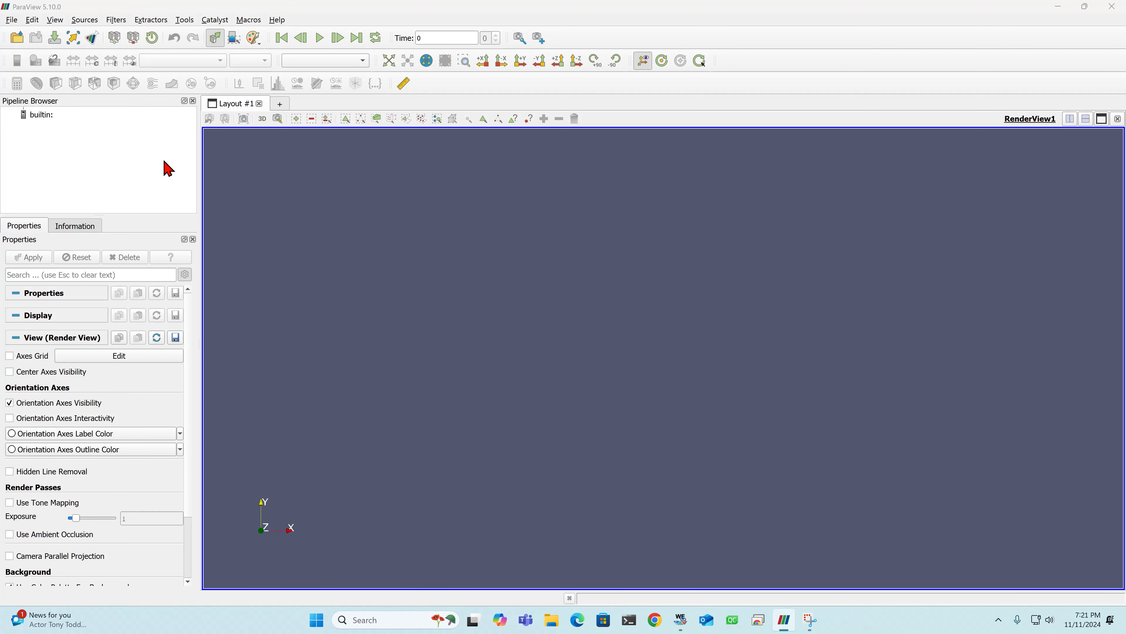
- Open vis.foam from the results folder at the copied case directory path and review its load properties
{"action": "key", "text": "ctrl+o"}
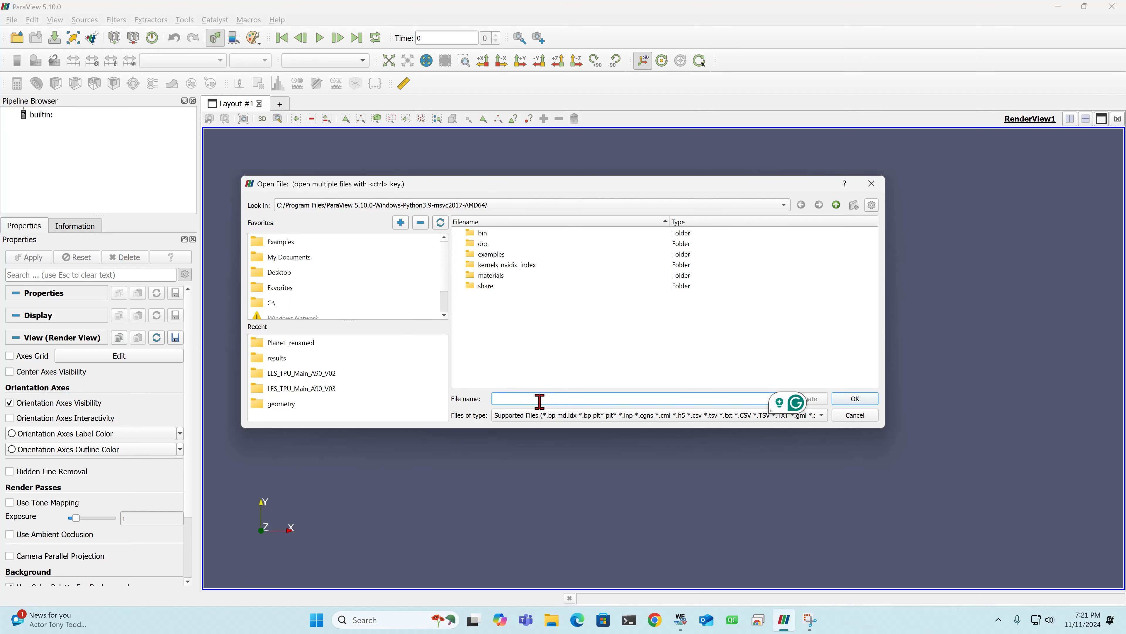
{"action": "key", "text": "ctrl+v"}
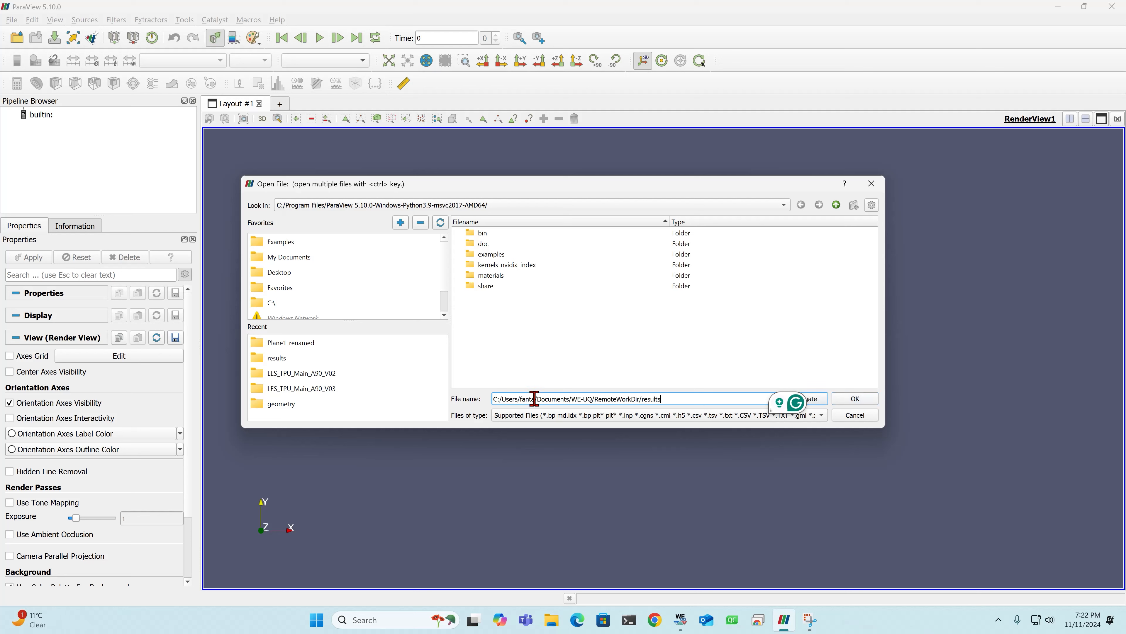
{"action": "left_click", "coordinate": [824, 405]}
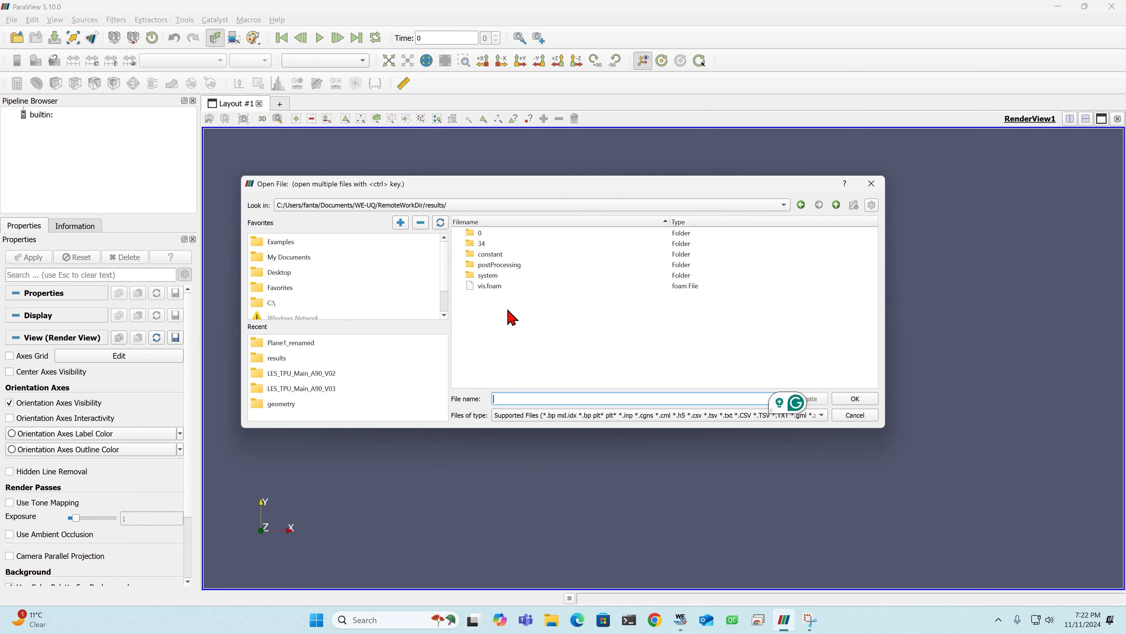
{"action": "double_click", "coordinate": [491, 287]}
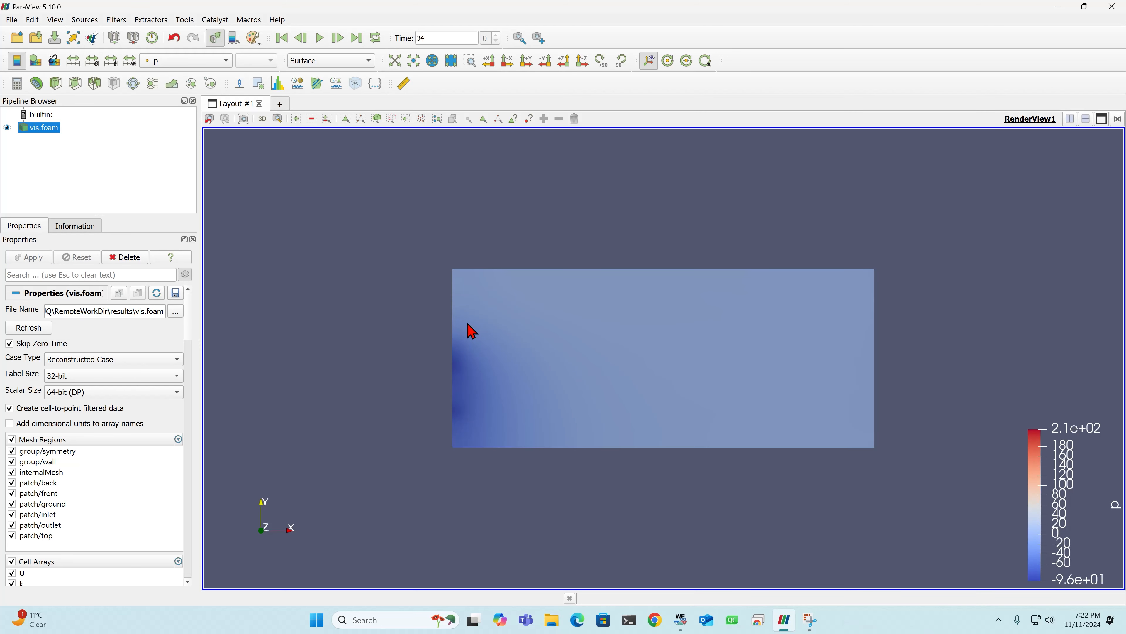
{"action": "scroll", "coordinate": [190, 333], "scroll_direction": "down", "scroll_amount": 3}
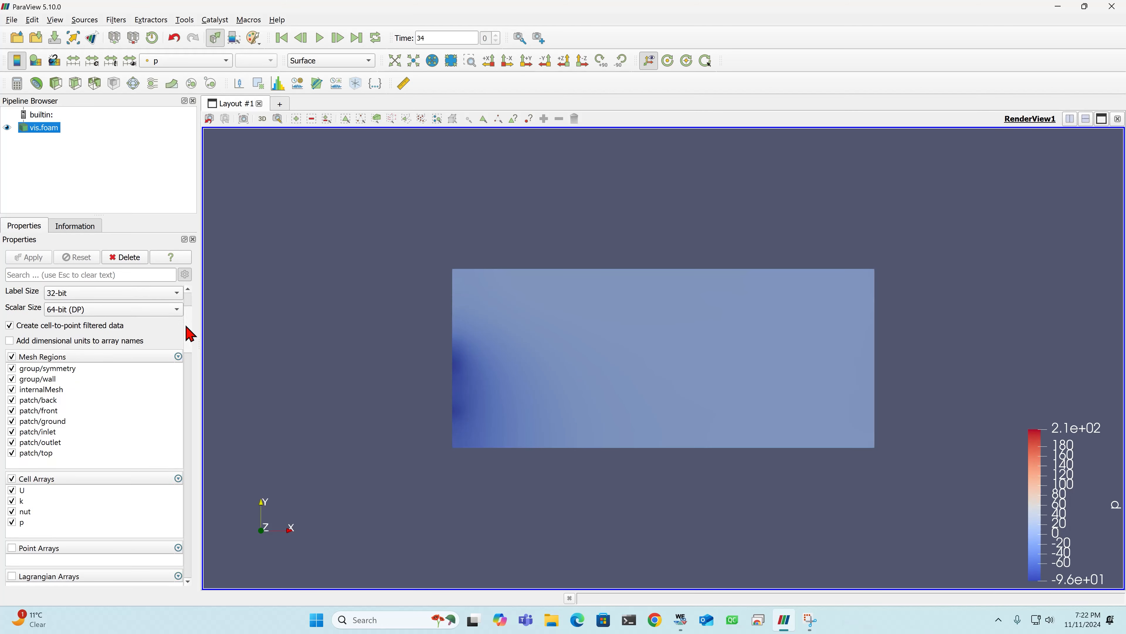
{"action": "scroll", "coordinate": [186, 327], "scroll_direction": "up", "scroll_amount": 3}
- Color the vis.foam domain by the point velocity field U and examine it from several angles at the saved time
{"action": "left_click_drag", "start_coordinate": [506, 444], "coordinate": [566, 322]}
{"action": "left_click", "coordinate": [187, 62]}
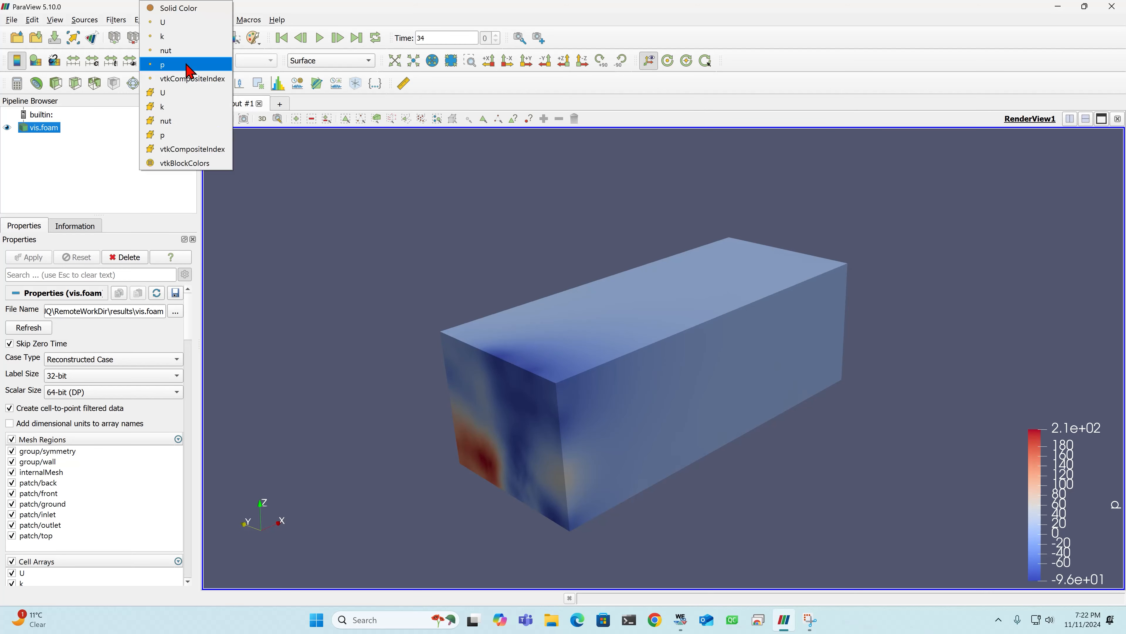
{"action": "left_click", "coordinate": [177, 25]}
{"action": "left_click_drag", "start_coordinate": [585, 338], "coordinate": [533, 421]}
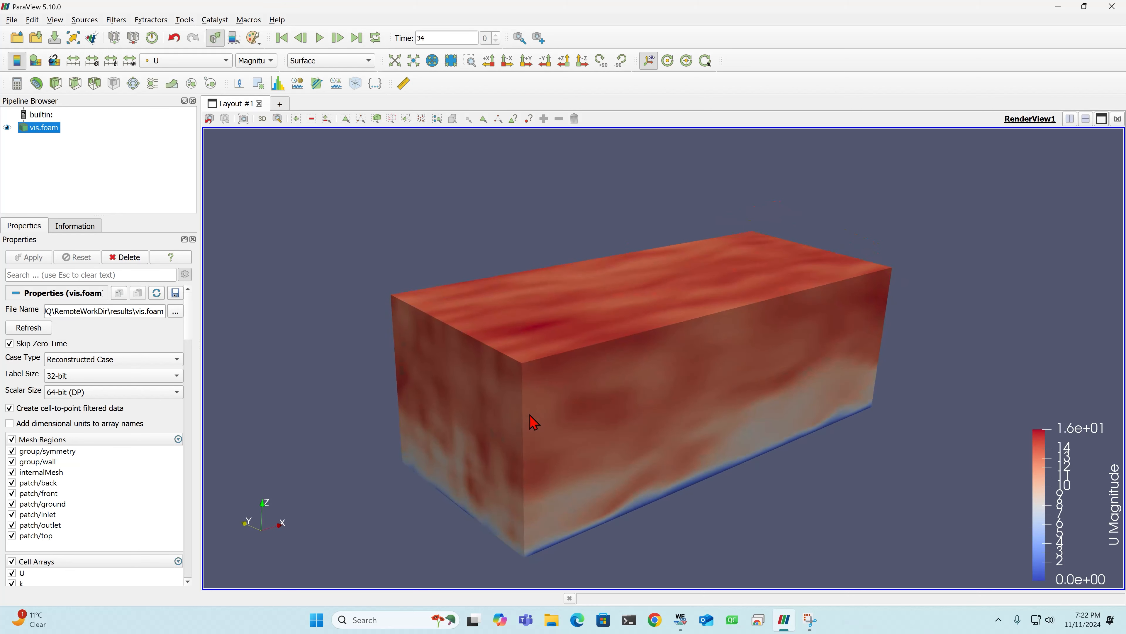
{"action": "double_click", "coordinate": [448, 37]}
{"action": "left_click_drag", "start_coordinate": [631, 332], "coordinate": [594, 340]}
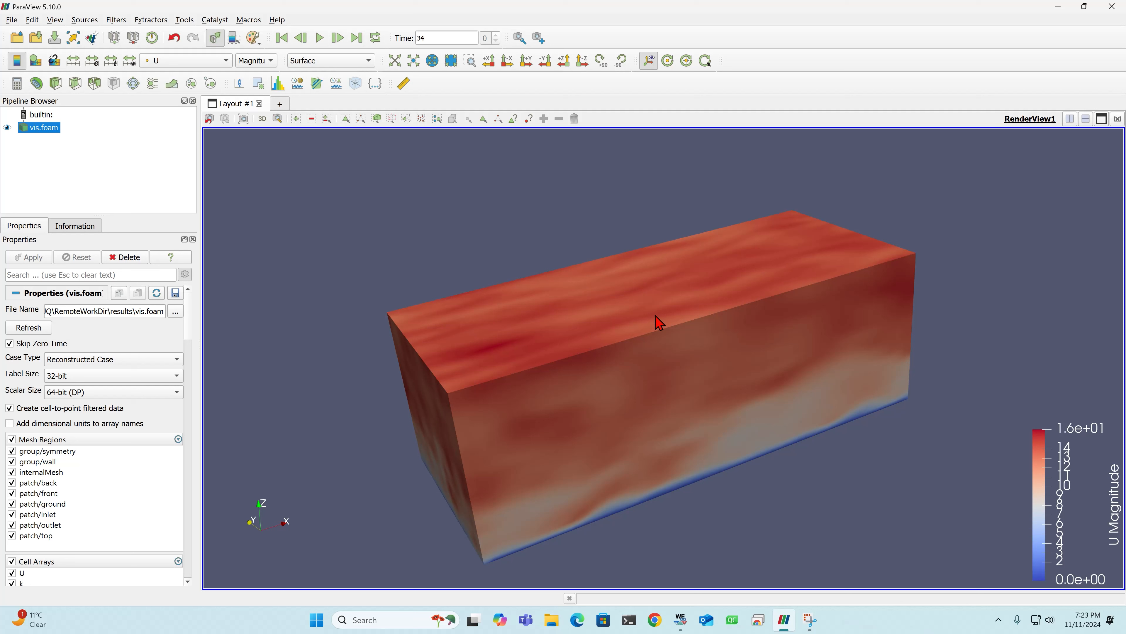
{"action": "left_click_drag", "start_coordinate": [508, 404], "coordinate": [611, 460]}
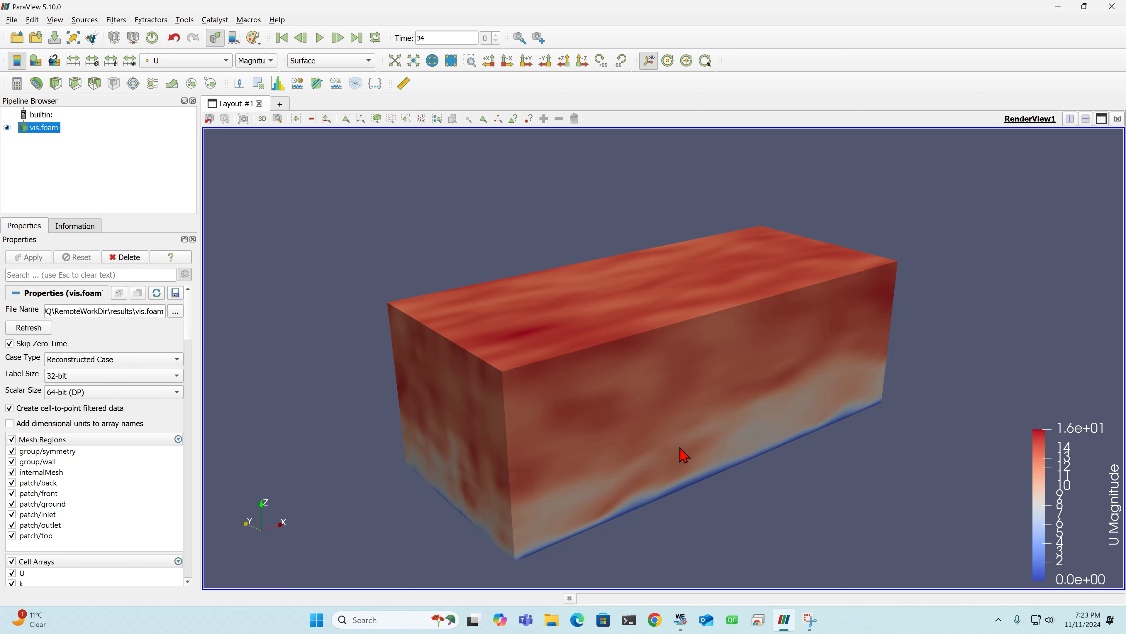
- Load the Velocity_T..vtk file series from the Plane1_renamed folder inside postProcessing
{"action": "left_click", "coordinate": [107, 193]}
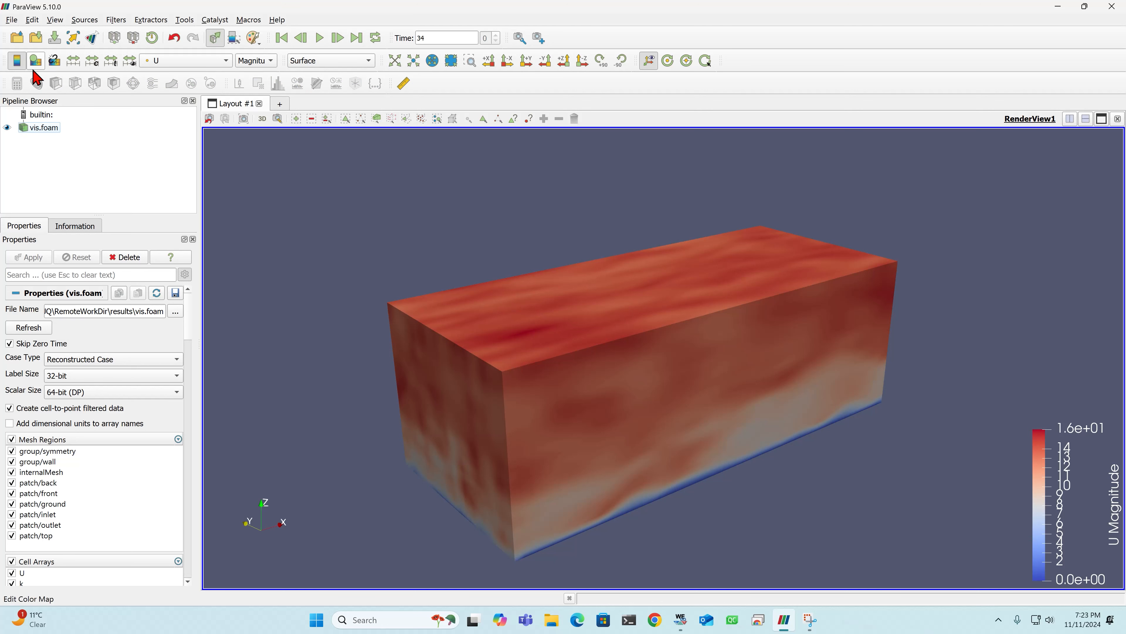
{"action": "left_click", "coordinate": [17, 37]}
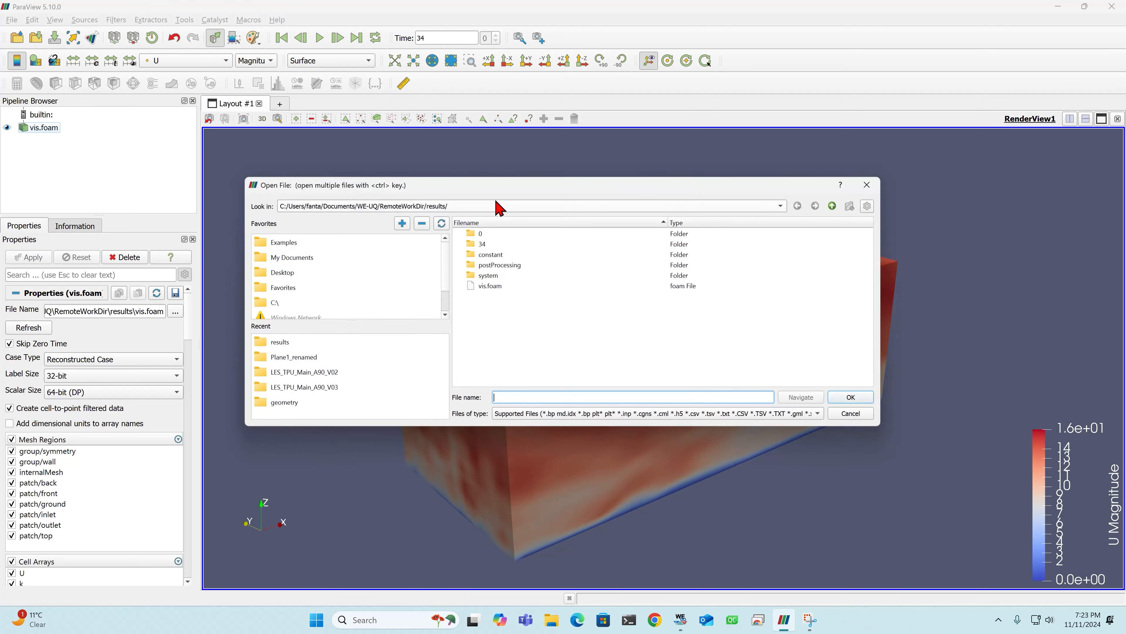
{"action": "left_click", "coordinate": [514, 267]}
{"action": "double_click", "coordinate": [514, 267]}
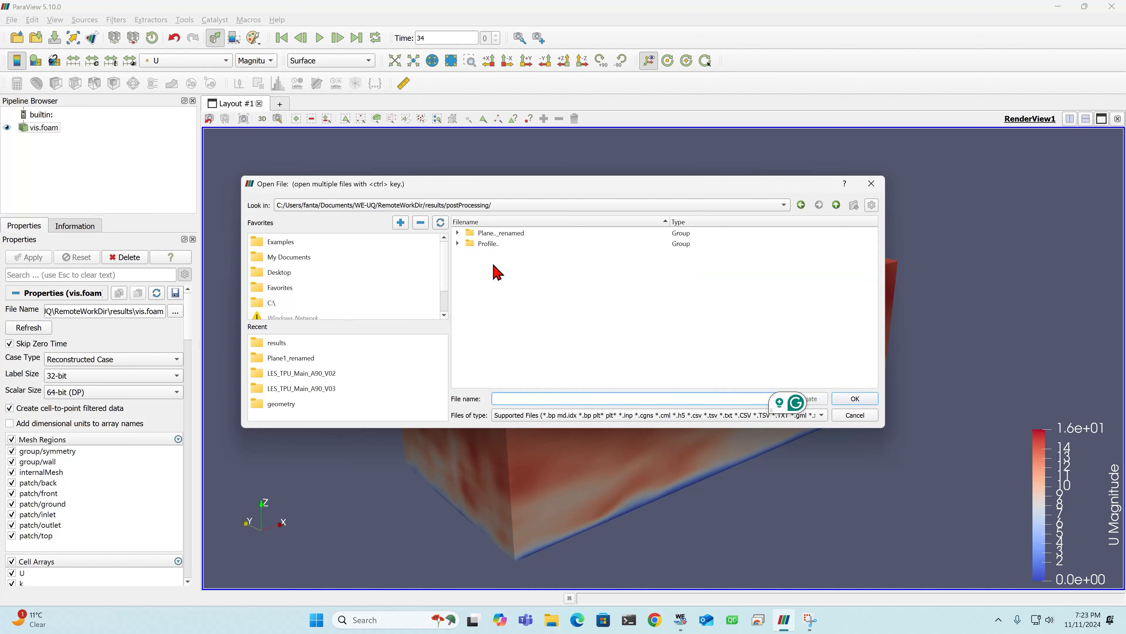
{"action": "left_click", "coordinate": [458, 233]}
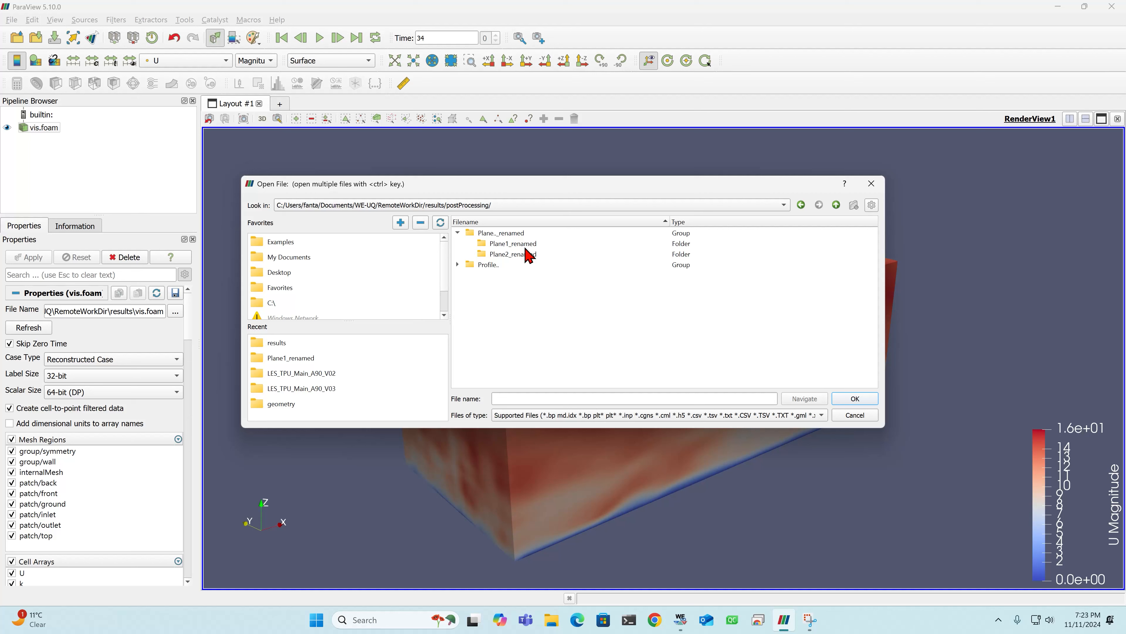
{"action": "double_click", "coordinate": [517, 246]}
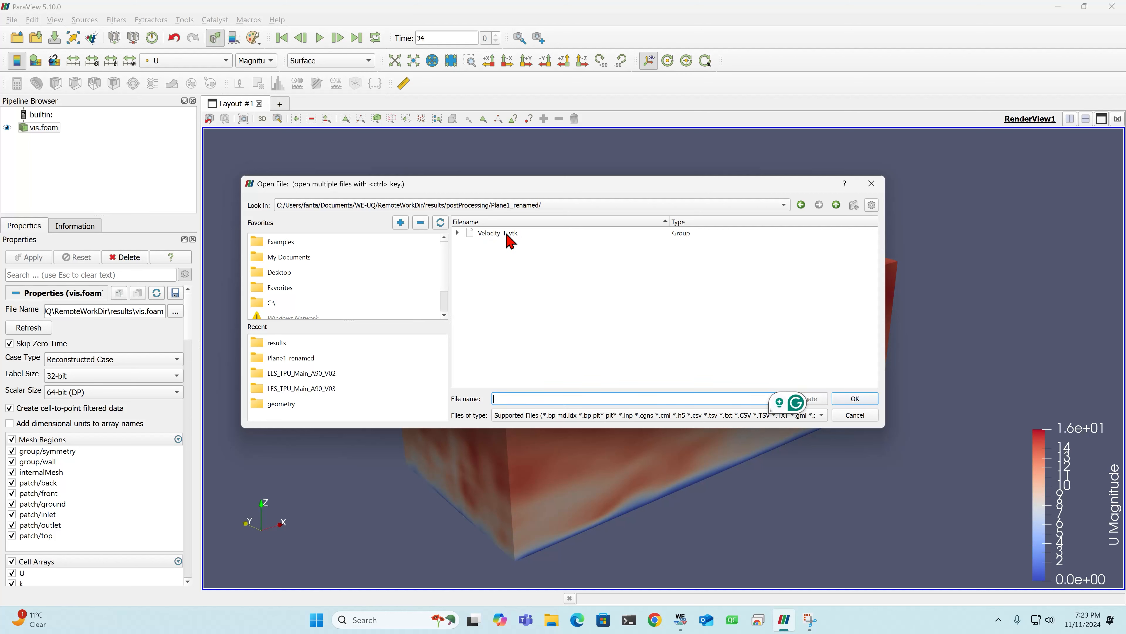
{"action": "left_click", "coordinate": [512, 241]}
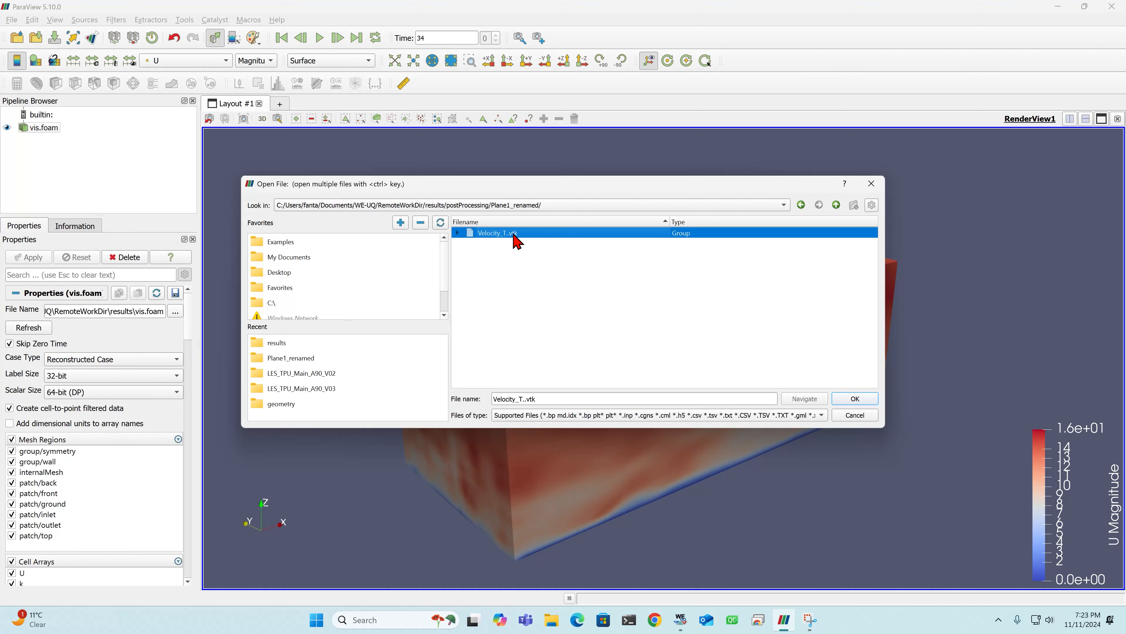
{"action": "double_click", "coordinate": [515, 241]}
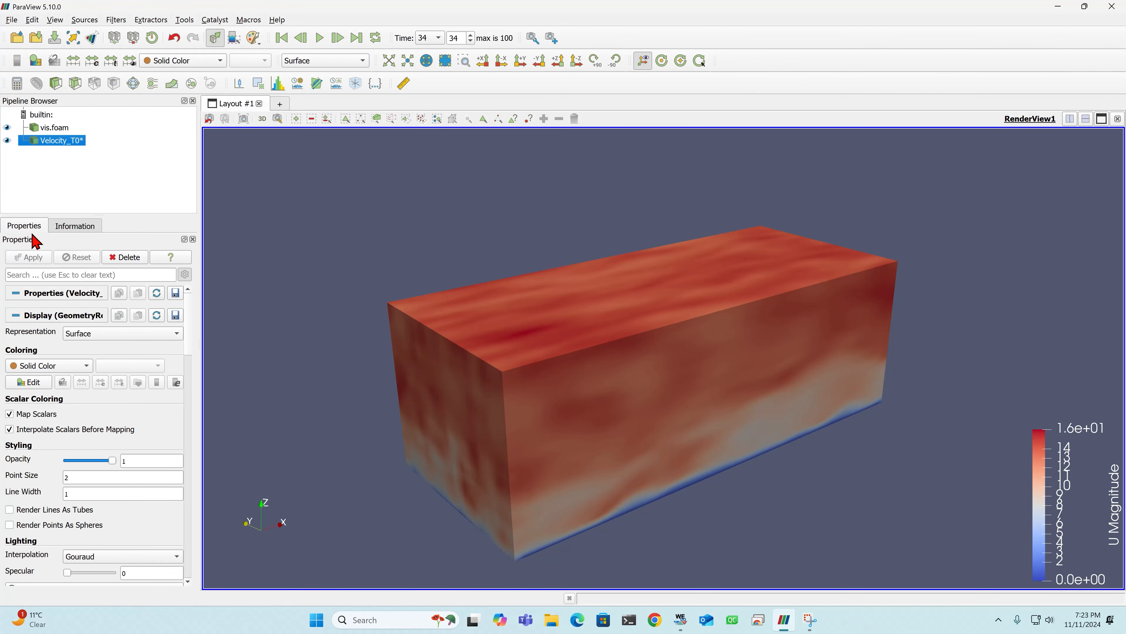
- Look through the display properties of the loaded velocity plane and hide the vis.foam domain
{"action": "left_click_drag", "start_coordinate": [187, 312], "coordinate": [189, 286]}
{"action": "scroll", "coordinate": [190, 332], "scroll_direction": "down", "scroll_amount": 2}
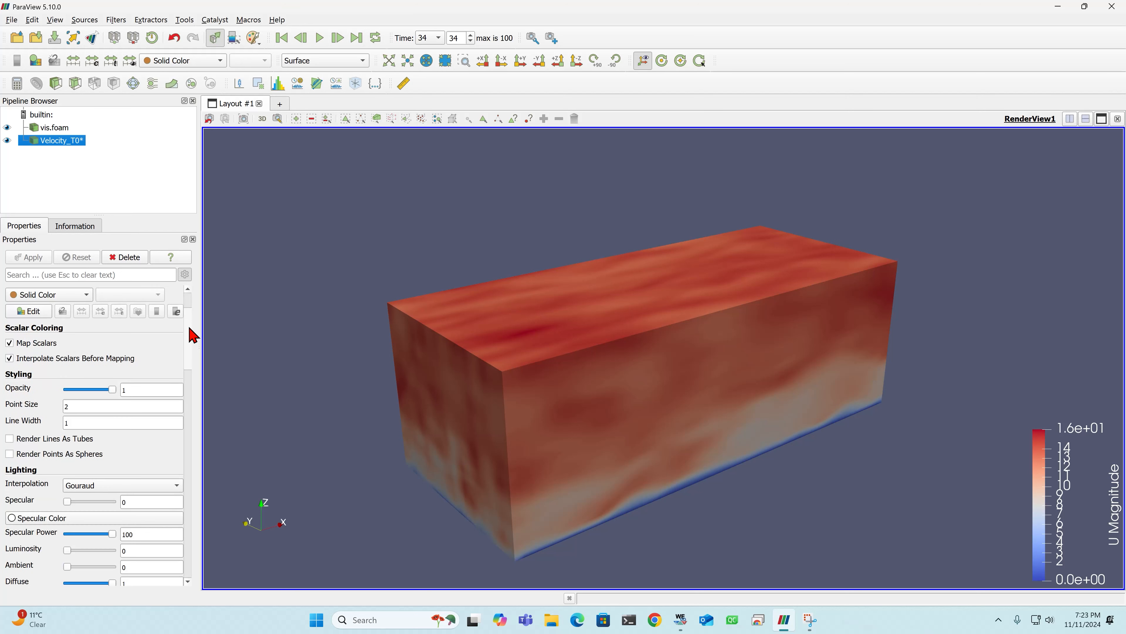
{"action": "scroll", "coordinate": [190, 329], "scroll_direction": "up", "scroll_amount": 2}
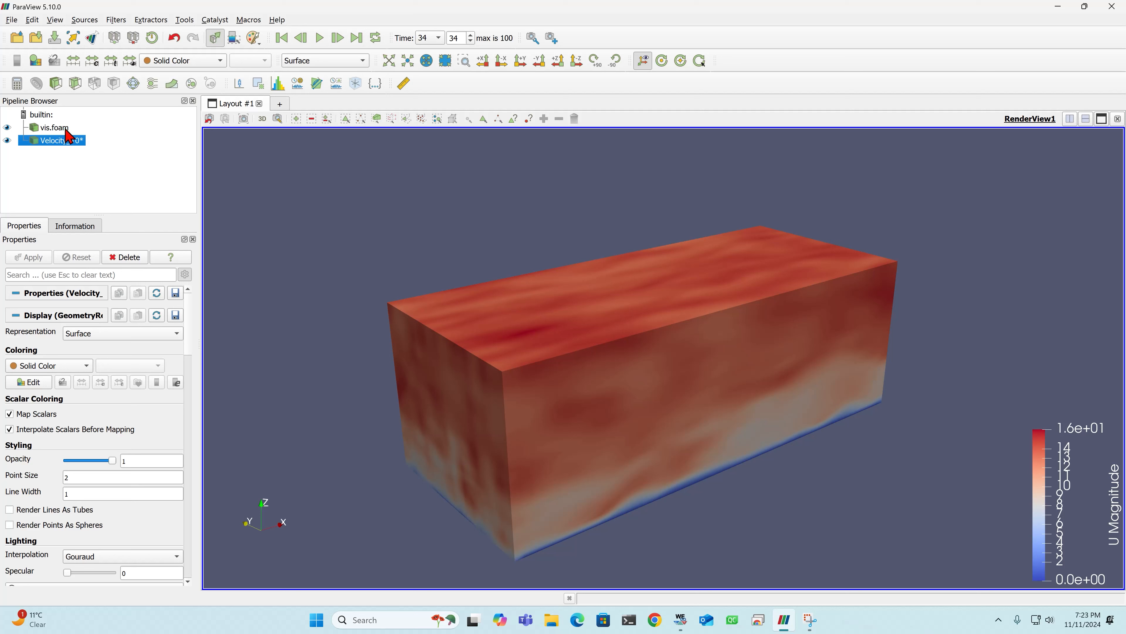
{"action": "left_click", "coordinate": [8, 129]}
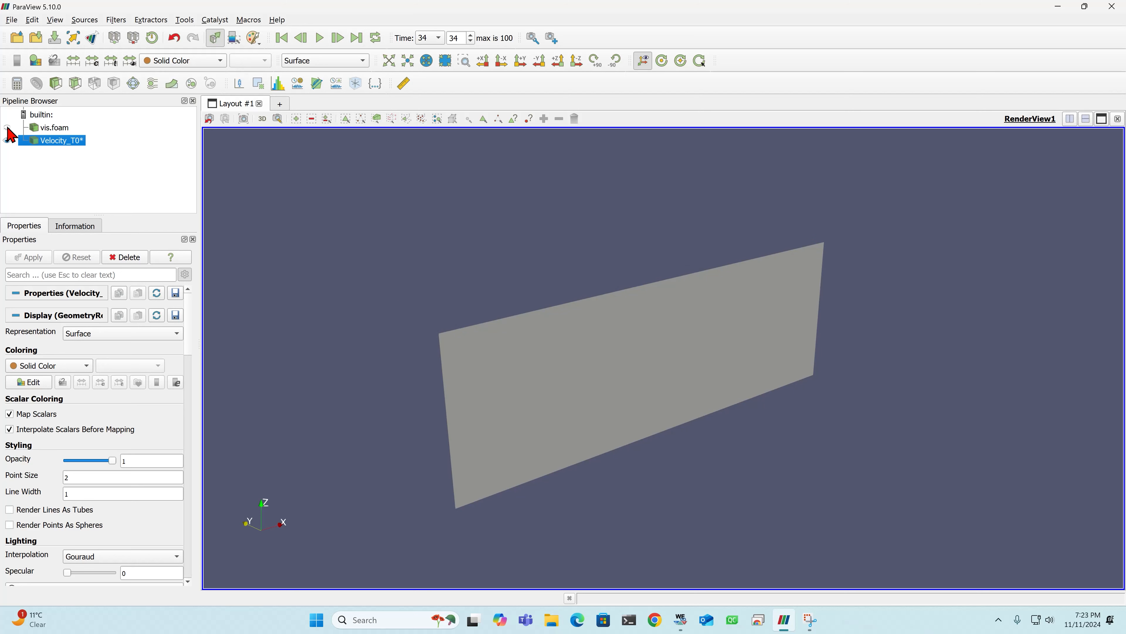
- Color the Plane1 velocity section by U and examine the velocity magnitude across it
{"action": "left_click_drag", "start_coordinate": [556, 394], "coordinate": [596, 364]}
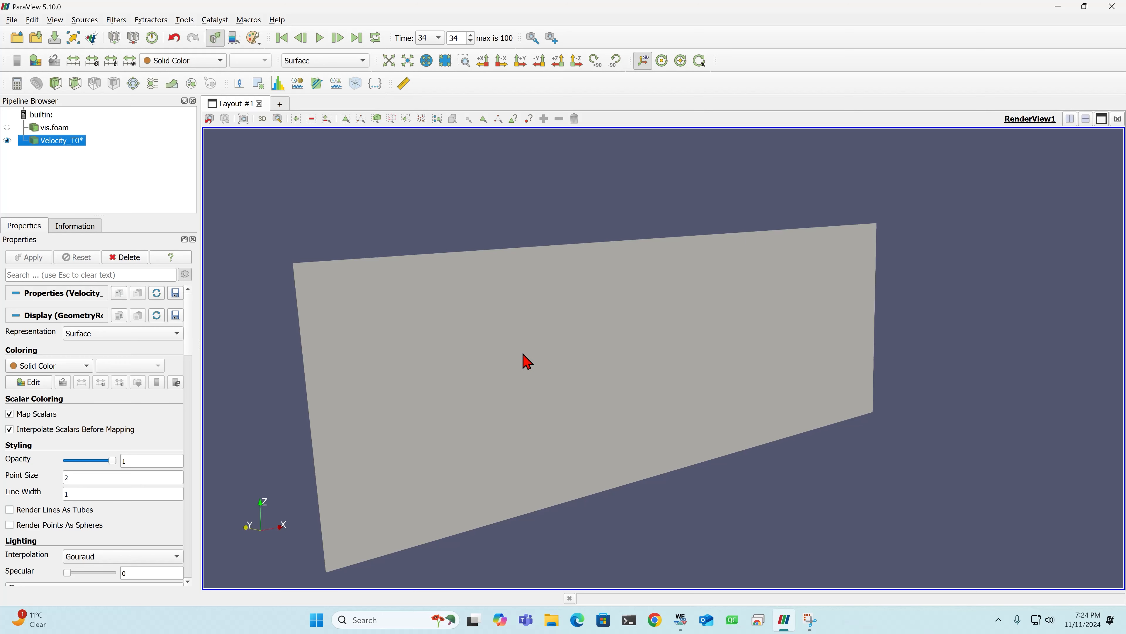
{"action": "mouse_move", "coordinate": [526, 360]}
{"action": "left_mouse_down"}
{"action": "mouse_move", "coordinate": [543, 340]}
{"action": "mouse_move", "coordinate": [539, 350]}
{"action": "left_mouse_up"}
{"action": "left_click", "coordinate": [205, 62]}
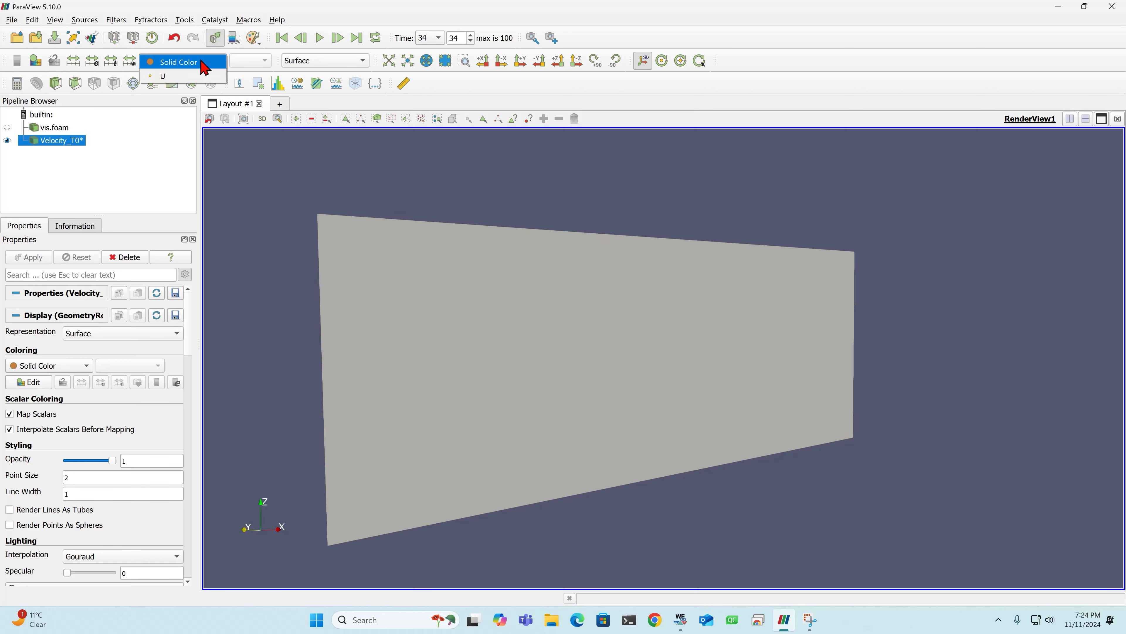
{"action": "left_click", "coordinate": [173, 78]}
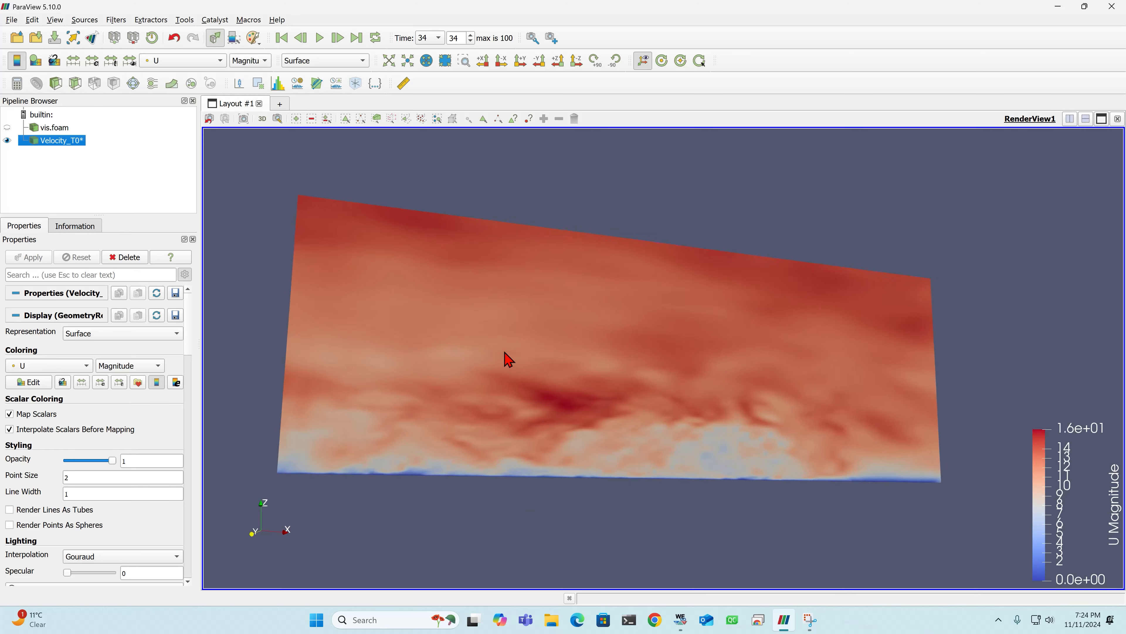
{"action": "left_click_drag", "start_coordinate": [506, 357], "coordinate": [543, 385]}
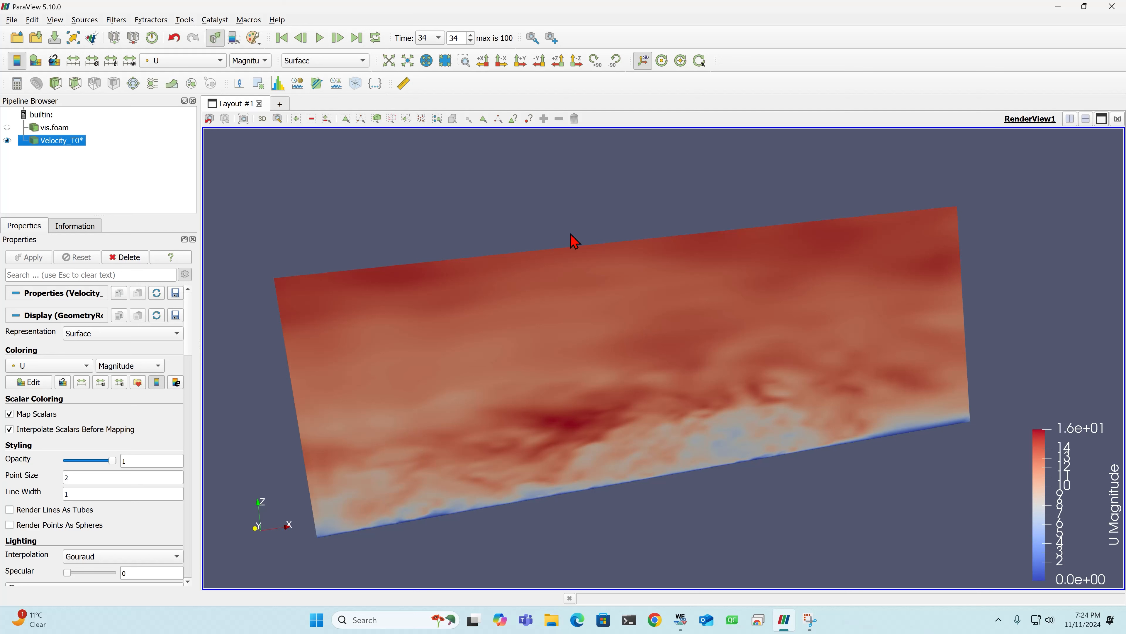
- Set the view direction to +Y so the plane fills the view, and play the velocity animation
{"action": "left_click", "coordinate": [523, 68]}
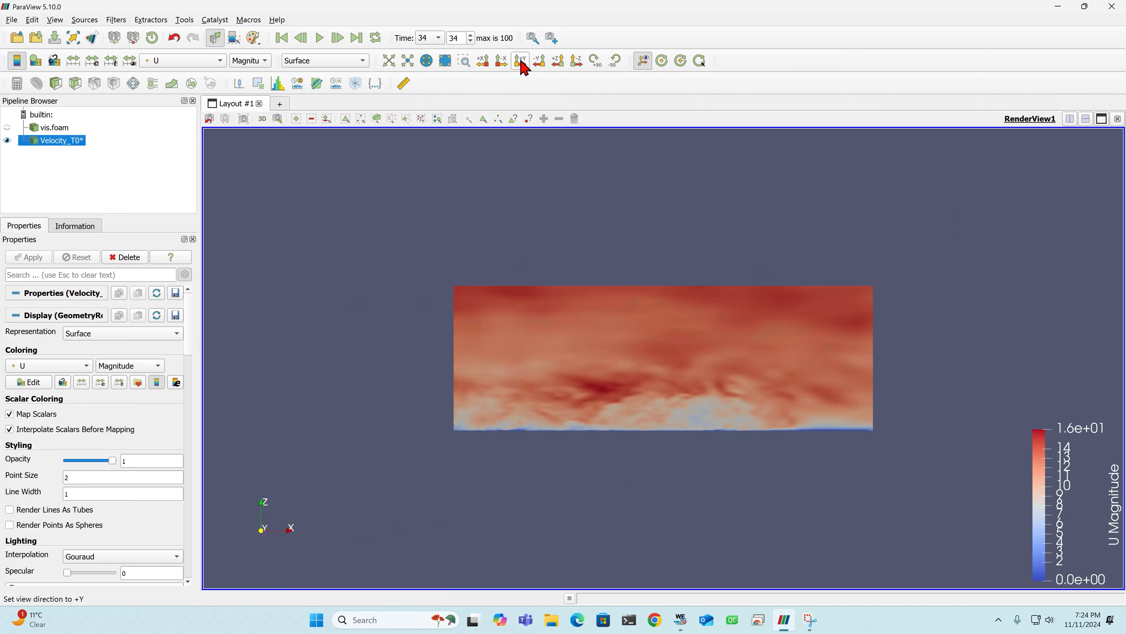
{"action": "scroll", "coordinate": [617, 316], "scroll_direction": "up", "scroll_amount": 5}
{"action": "scroll", "coordinate": [619, 363], "scroll_direction": "down", "scroll_amount": 5}
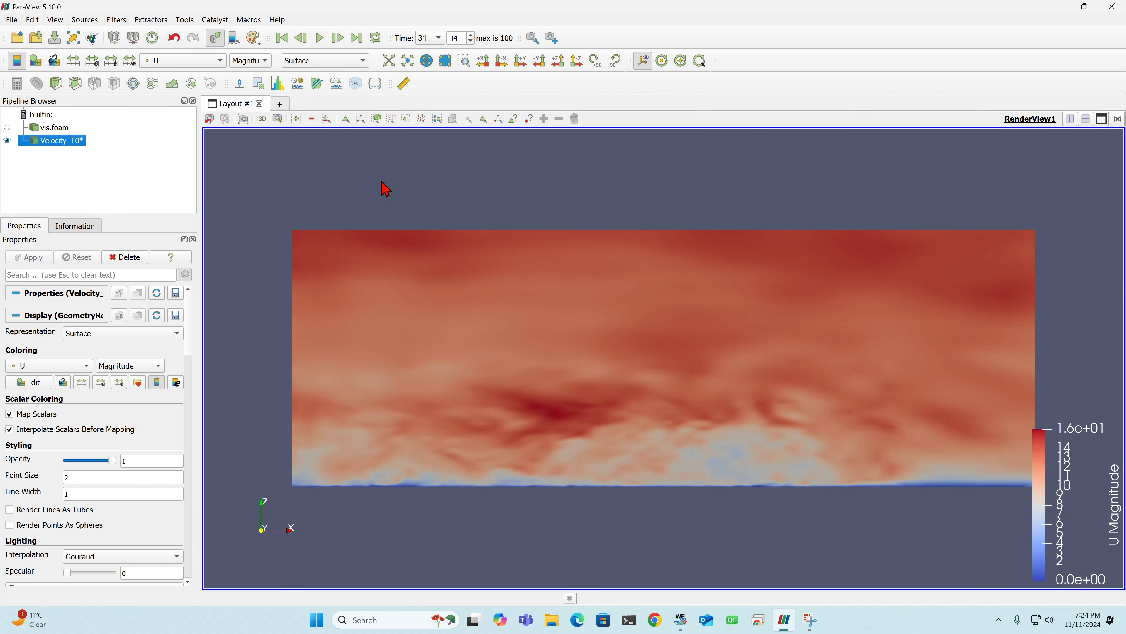
{"action": "left_click", "coordinate": [320, 39]}
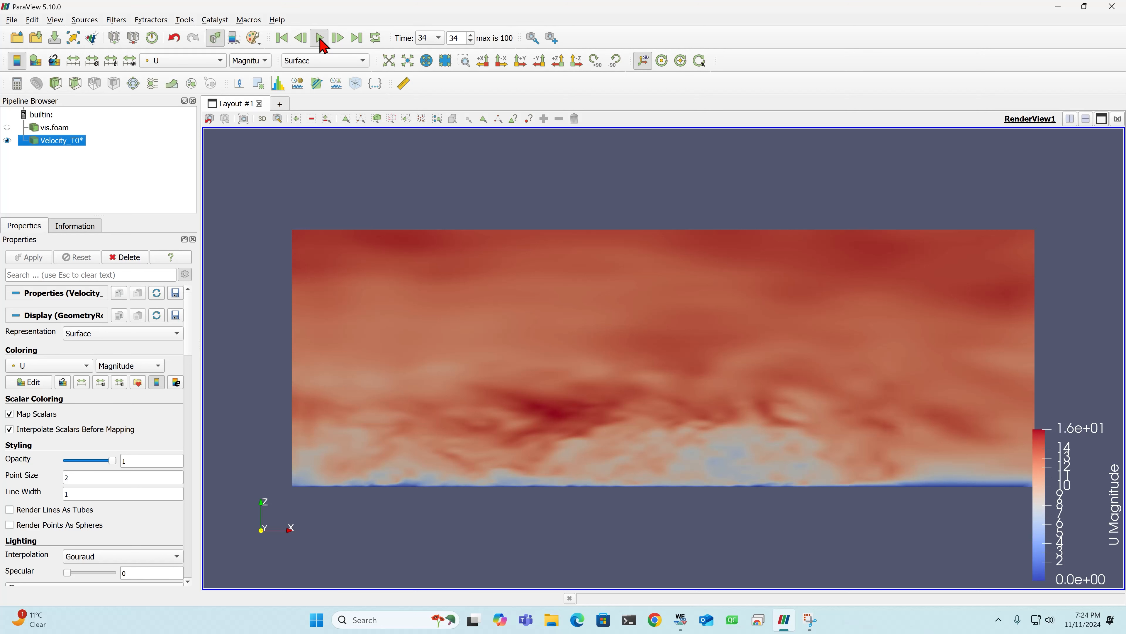